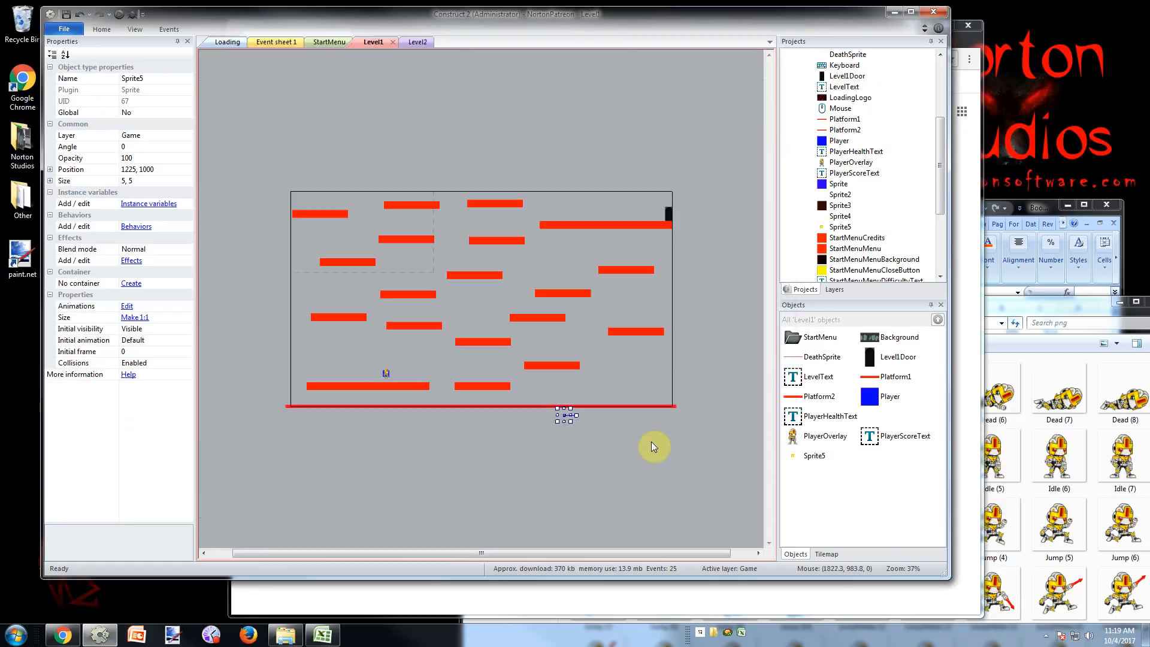
Rename the small bullet sprite below the Level1 layout's bottom edge to PlayerBullet1
click(610, 454)
drag(556, 406, 564, 411)
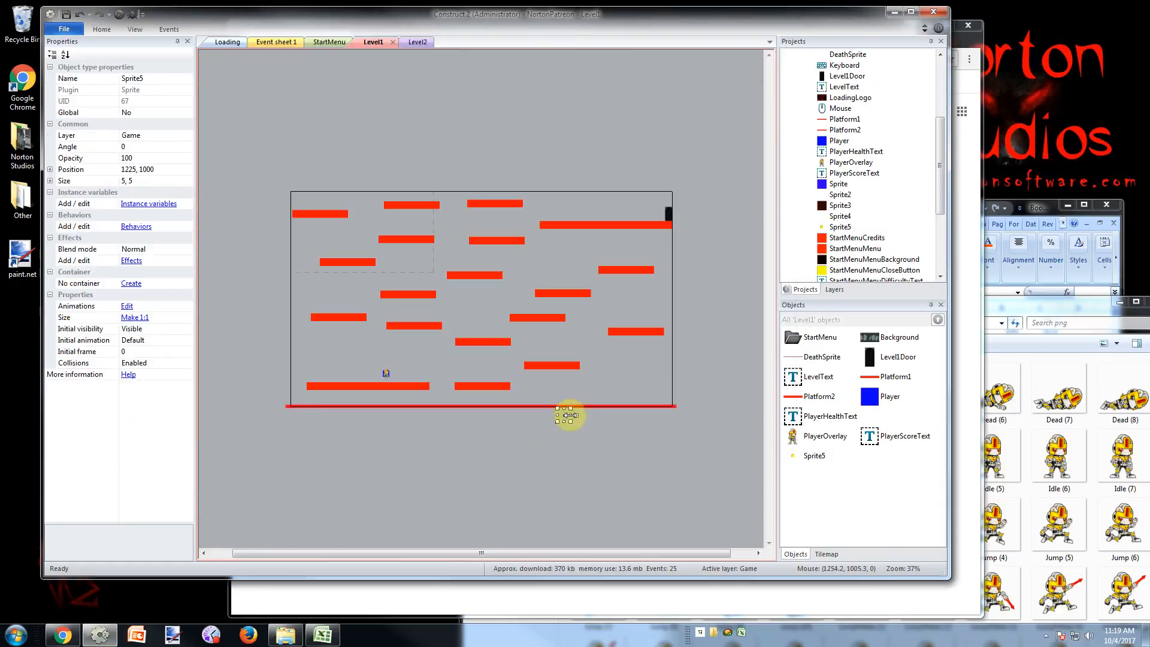
click(521, 437)
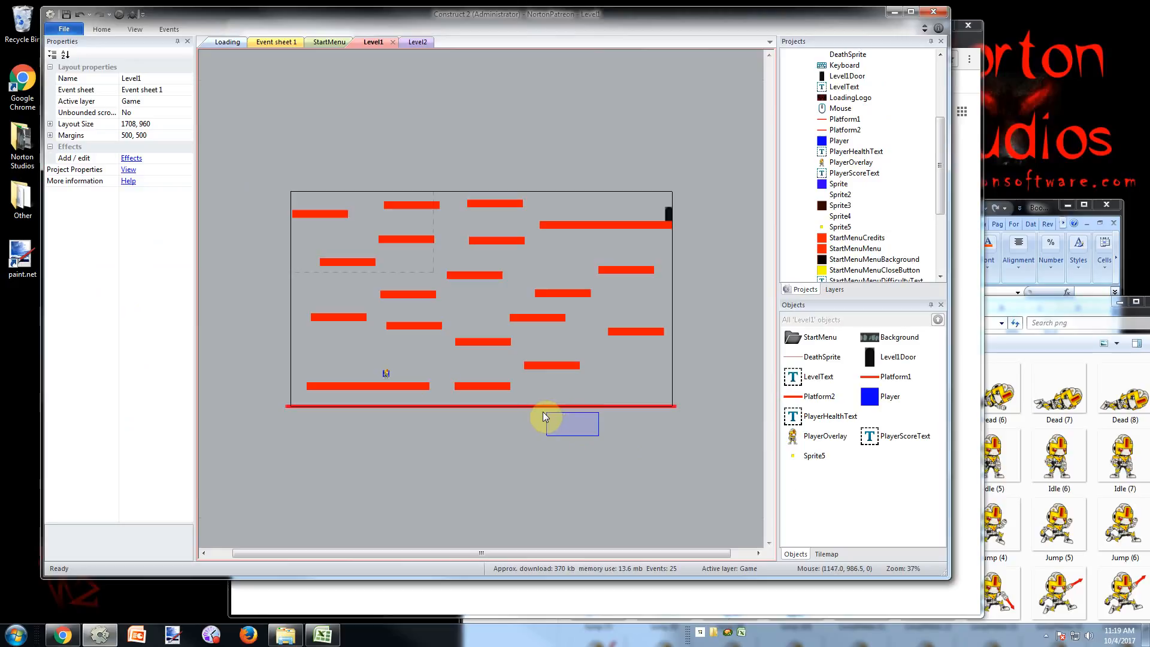
drag(543, 414, 544, 413)
click(150, 77)
text(PlayerBullet1)
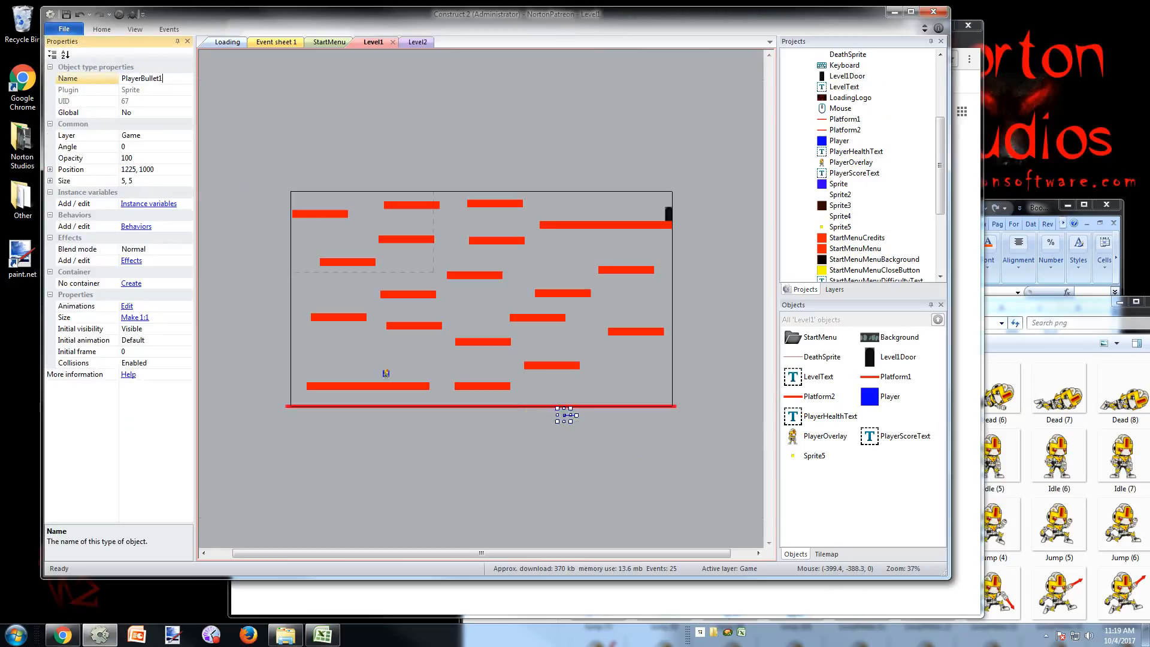
key(Return)
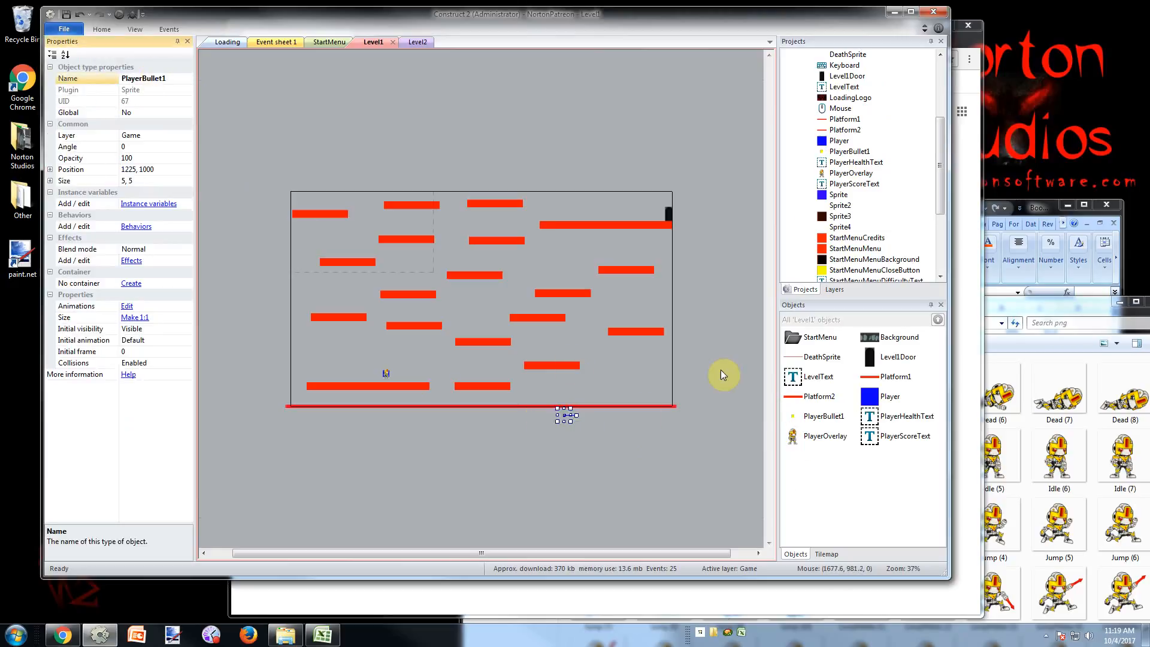
Add the Bullet movement behavior to the PlayerBullet1 sprite
right_click(849, 157)
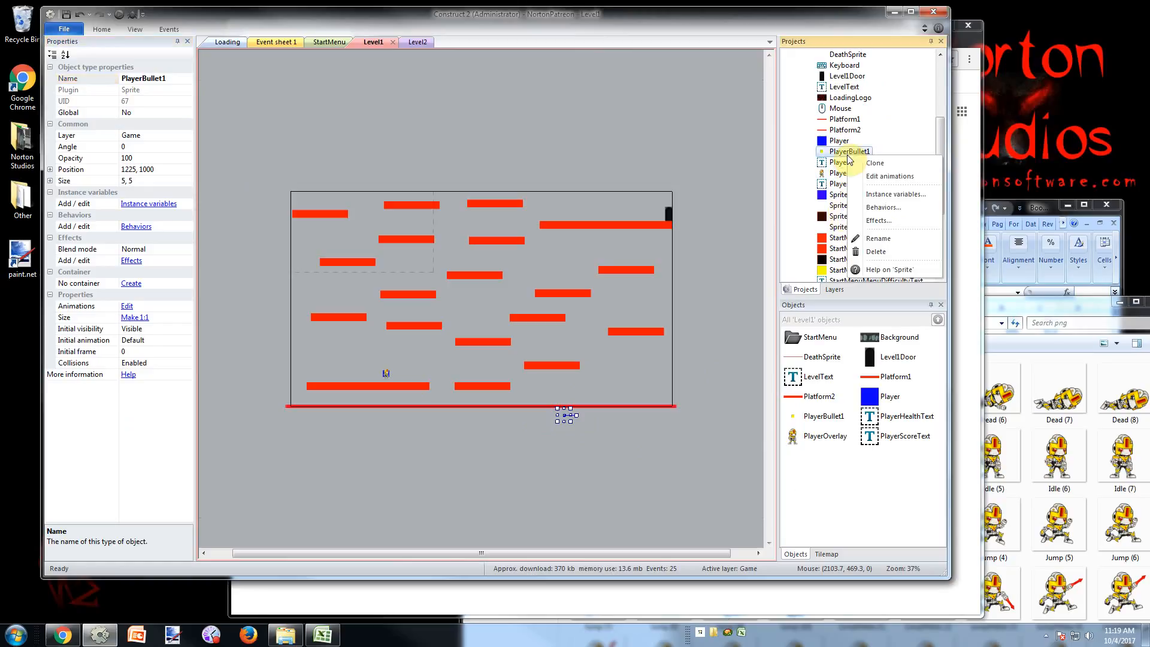
click(842, 141)
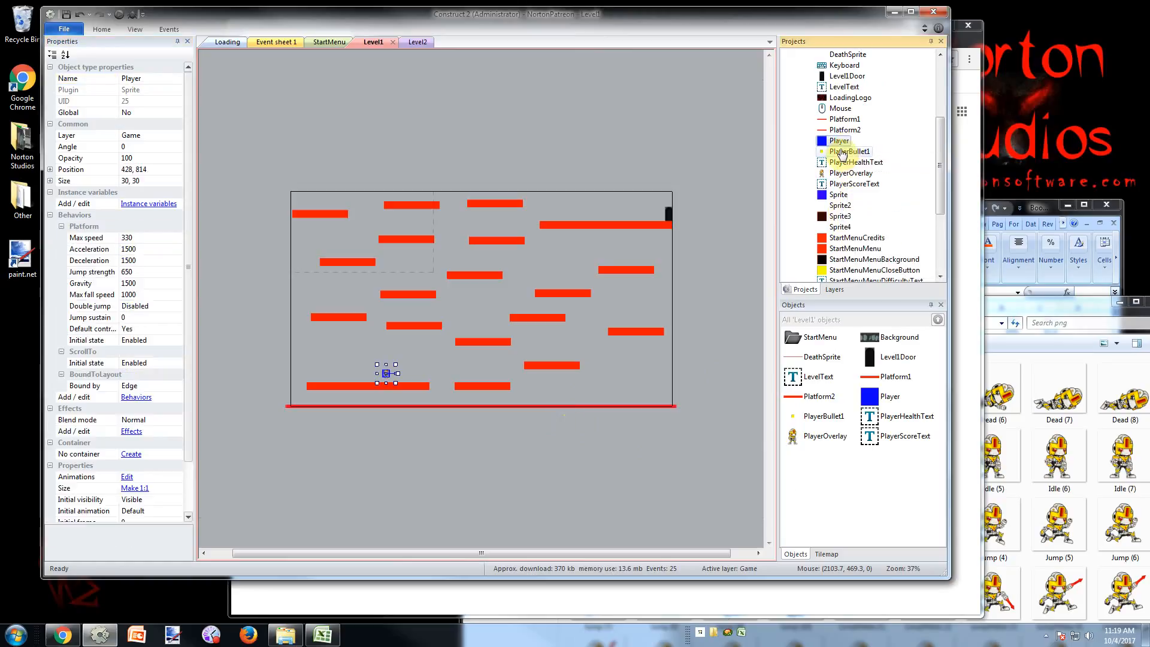
click(841, 152)
right_click(840, 152)
click(870, 205)
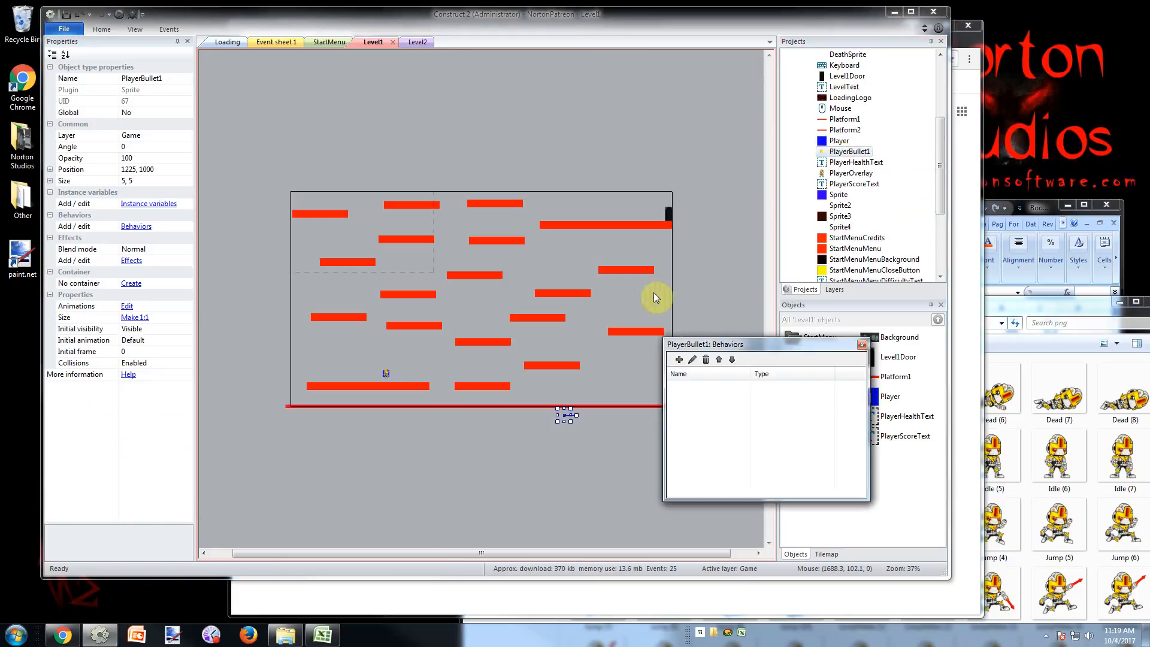
click(679, 359)
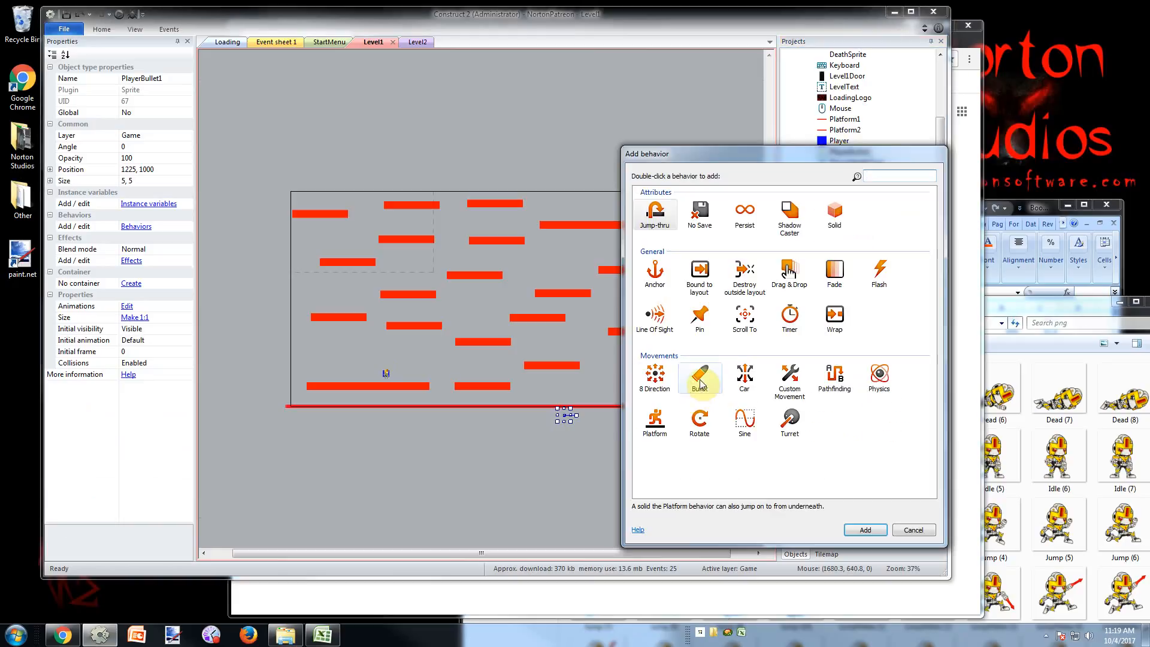
double_click(699, 380)
click(862, 344)
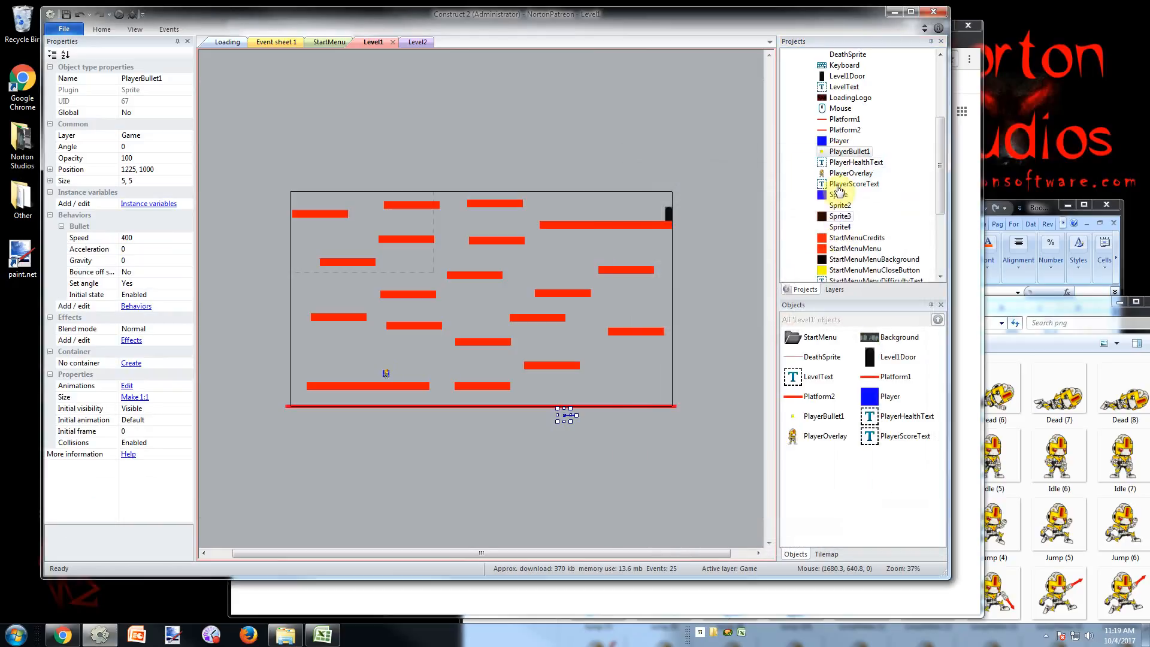
Set the Bullet behavior's speed to 200 for PlayerBullet1
click(843, 162)
click(845, 153)
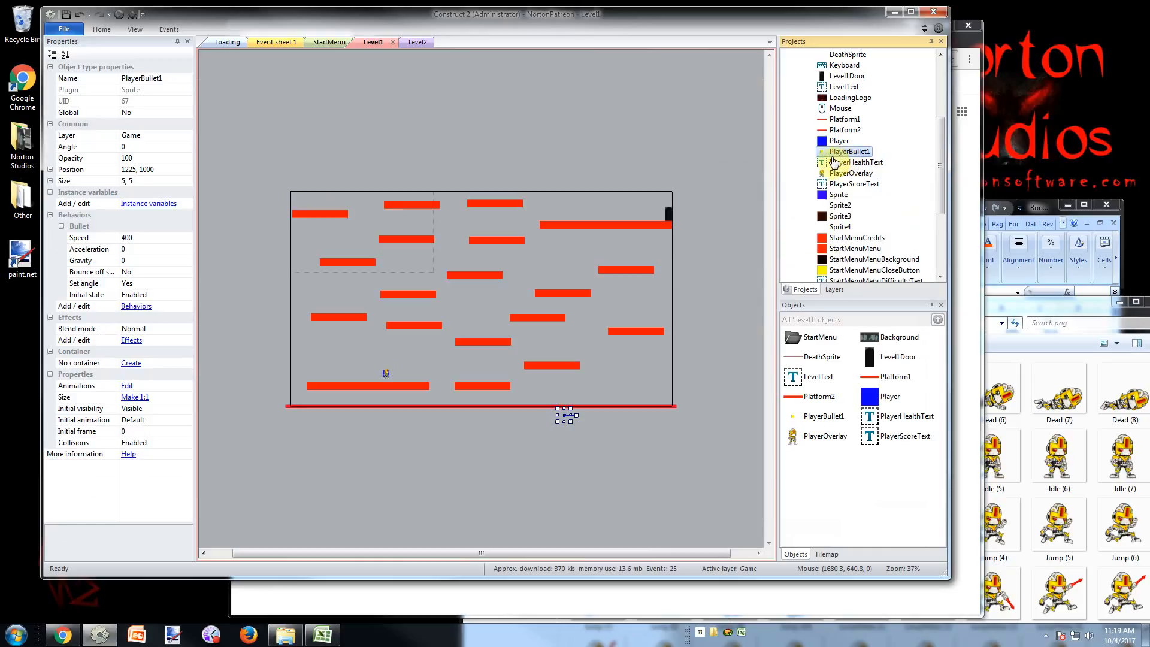
click(171, 238)
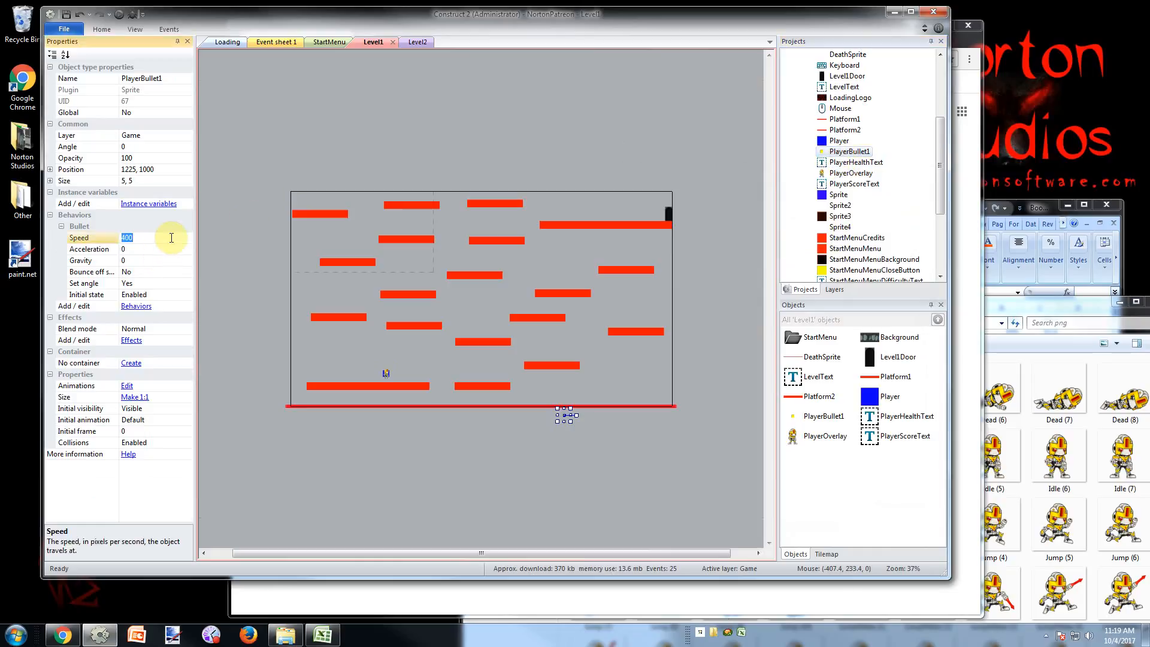
text(2)
click(163, 249)
click(162, 238)
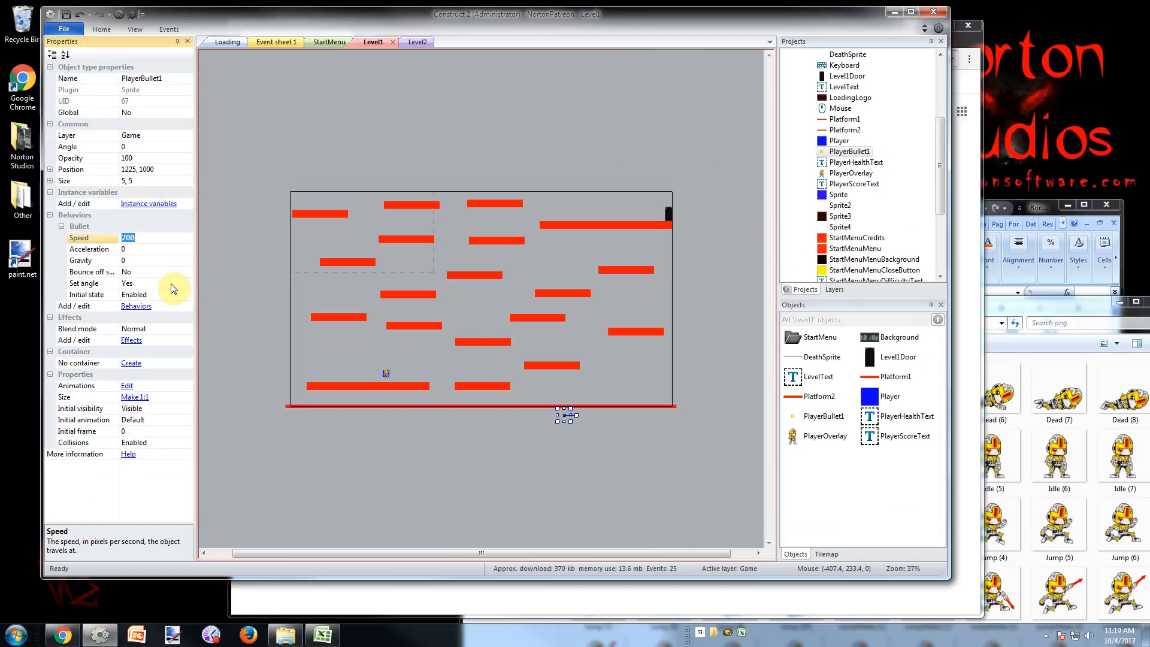
click(84, 283)
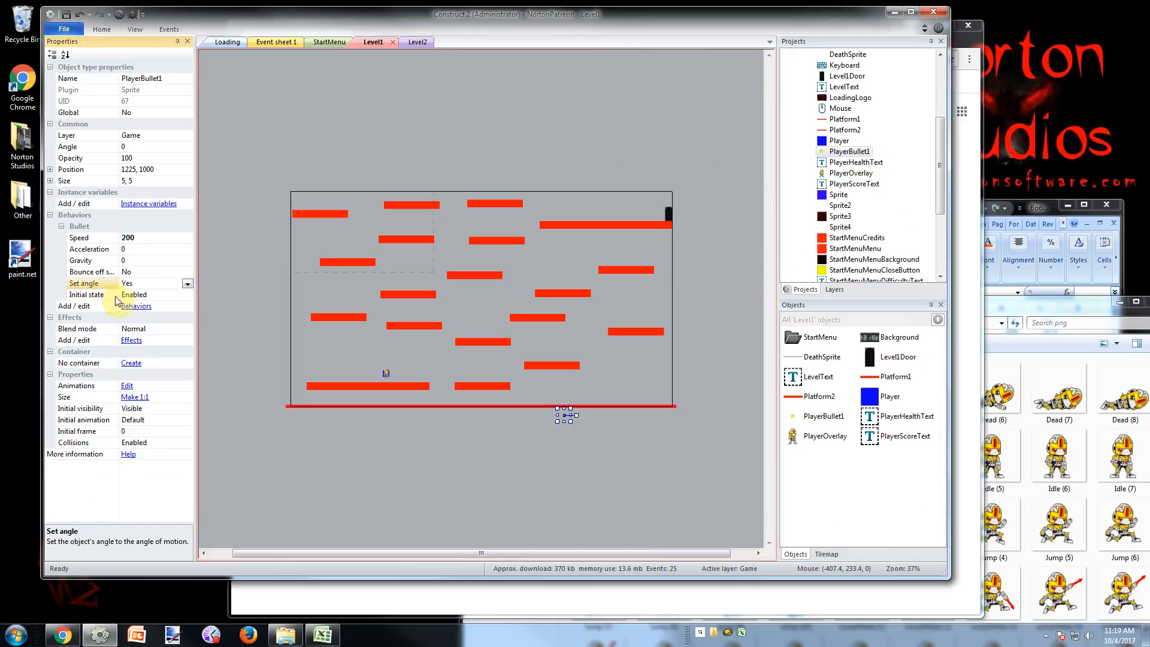
click(333, 433)
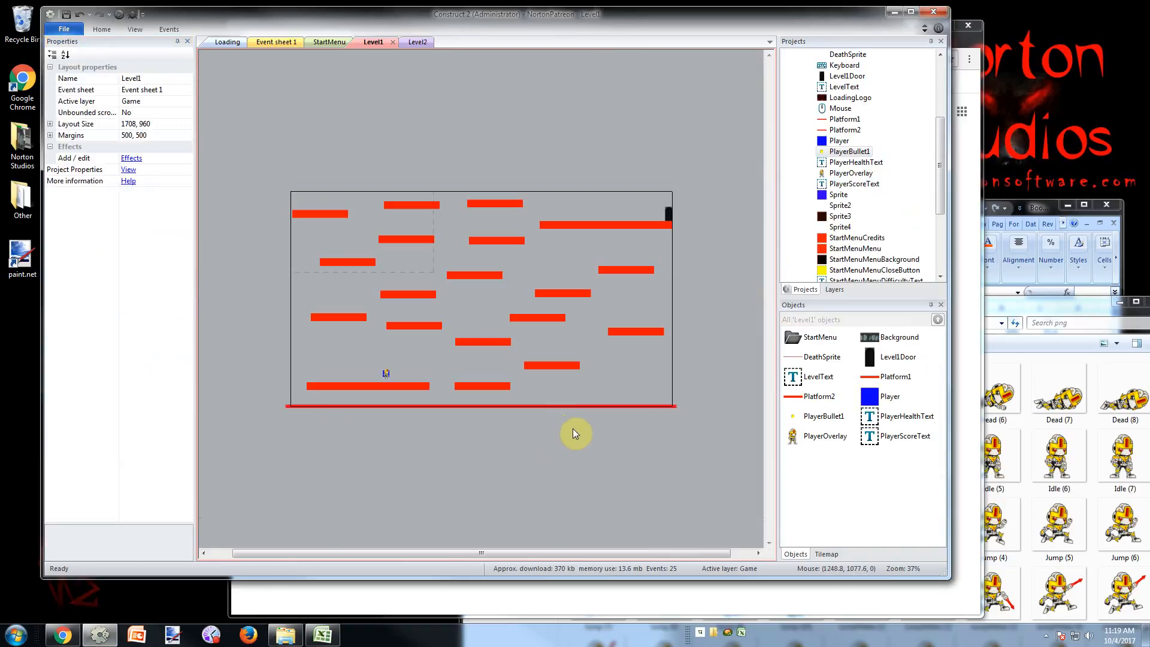
Add an event at the end of Event sheet 1 with the Mouse condition On click, left button, Clicked
click(275, 43)
double_click(355, 543)
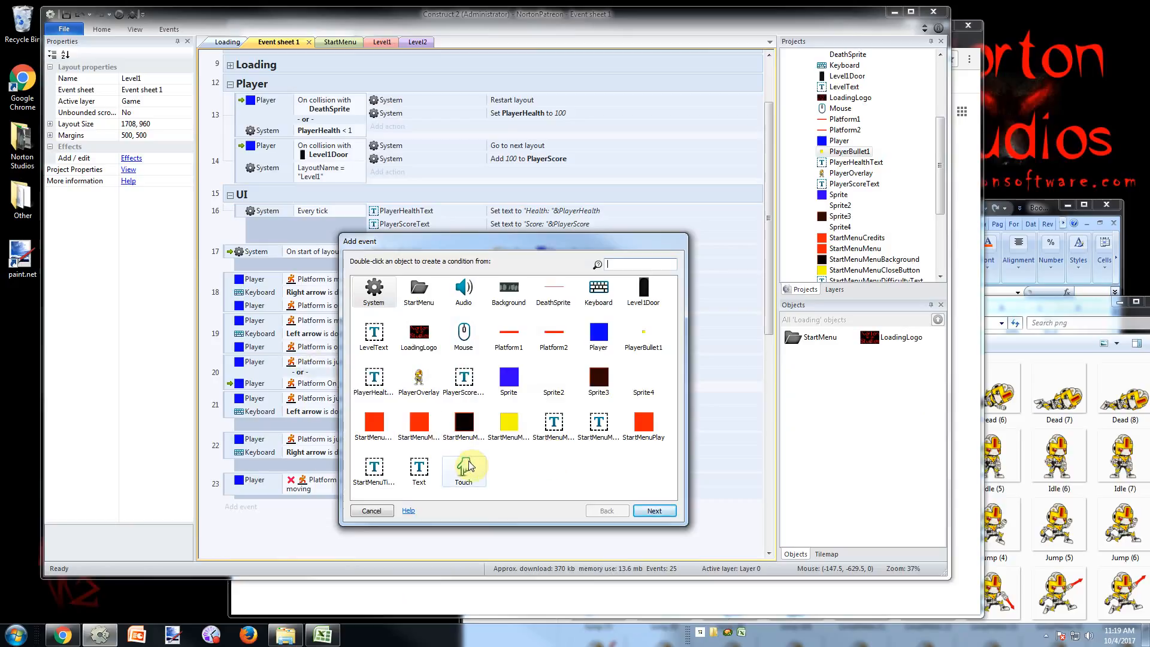
double_click(464, 332)
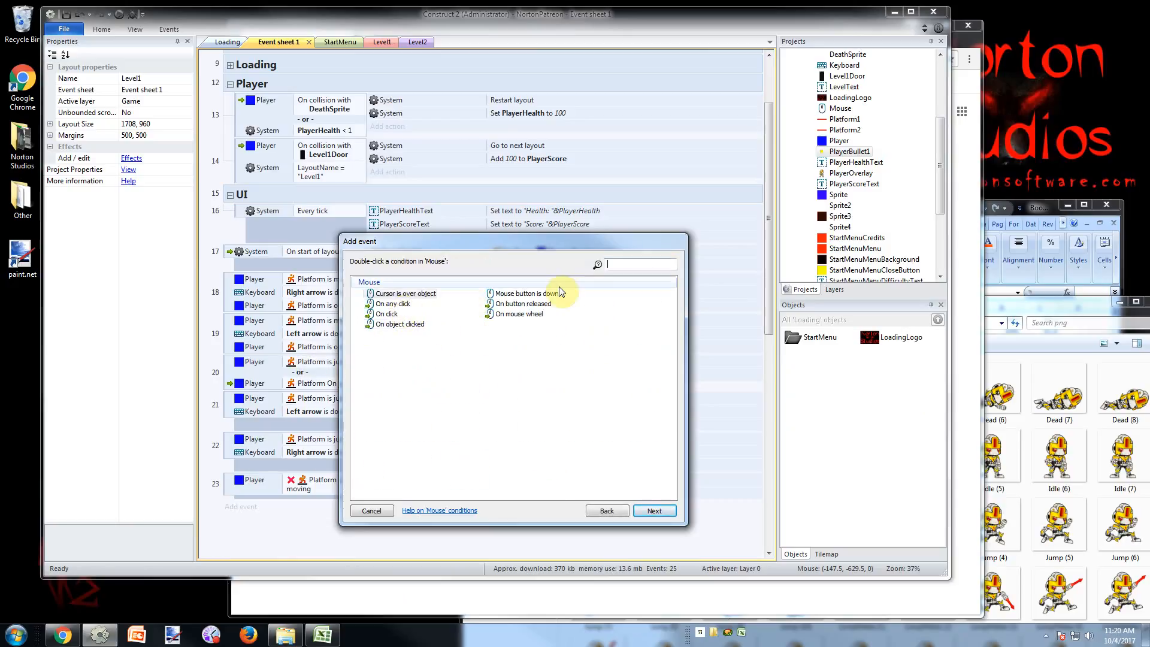
double_click(389, 315)
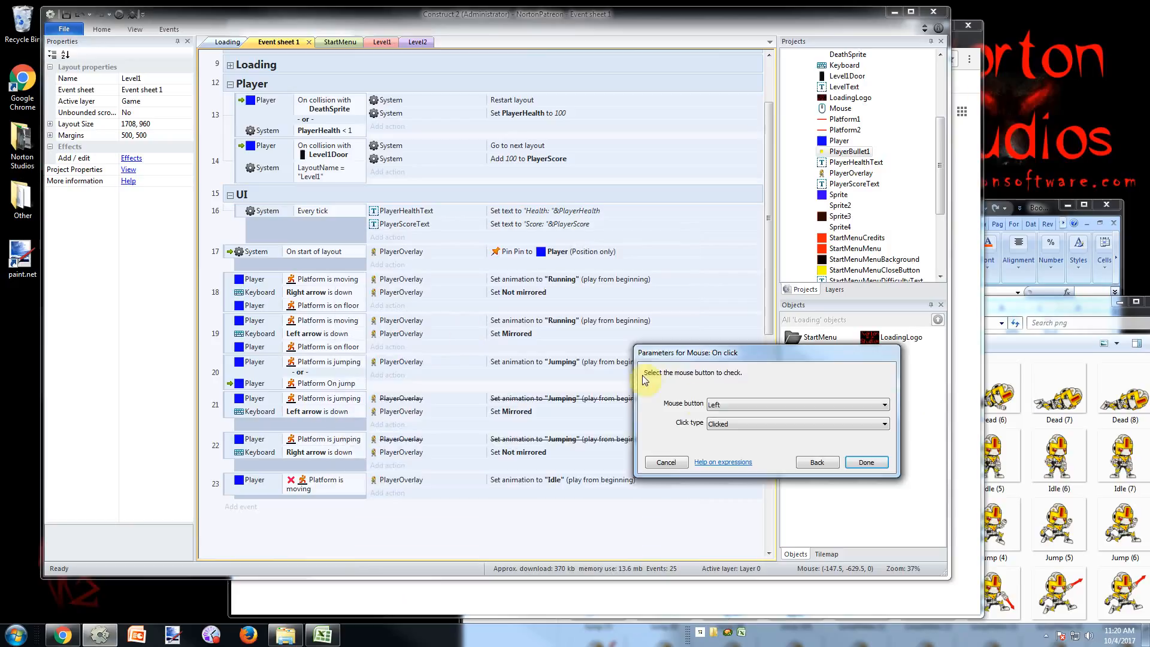
click(865, 462)
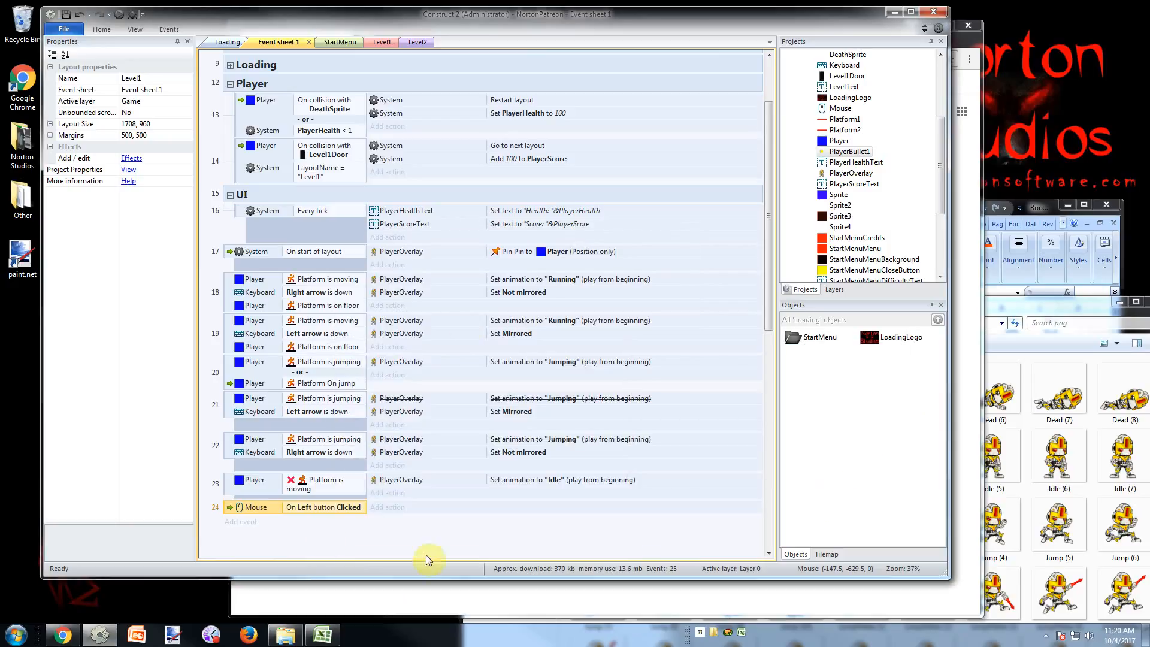
Add an action to the left-click event that makes PlayerOverlay spawn PlayerBullet1 on layer 1 at image point 1
click(389, 508)
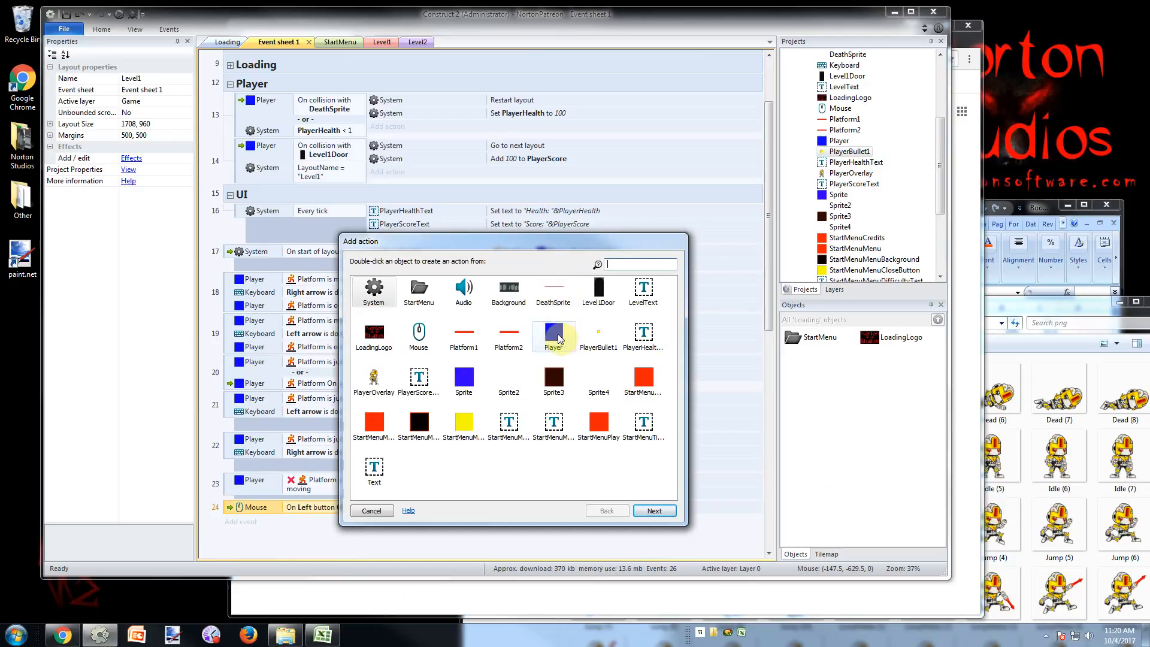
click(374, 382)
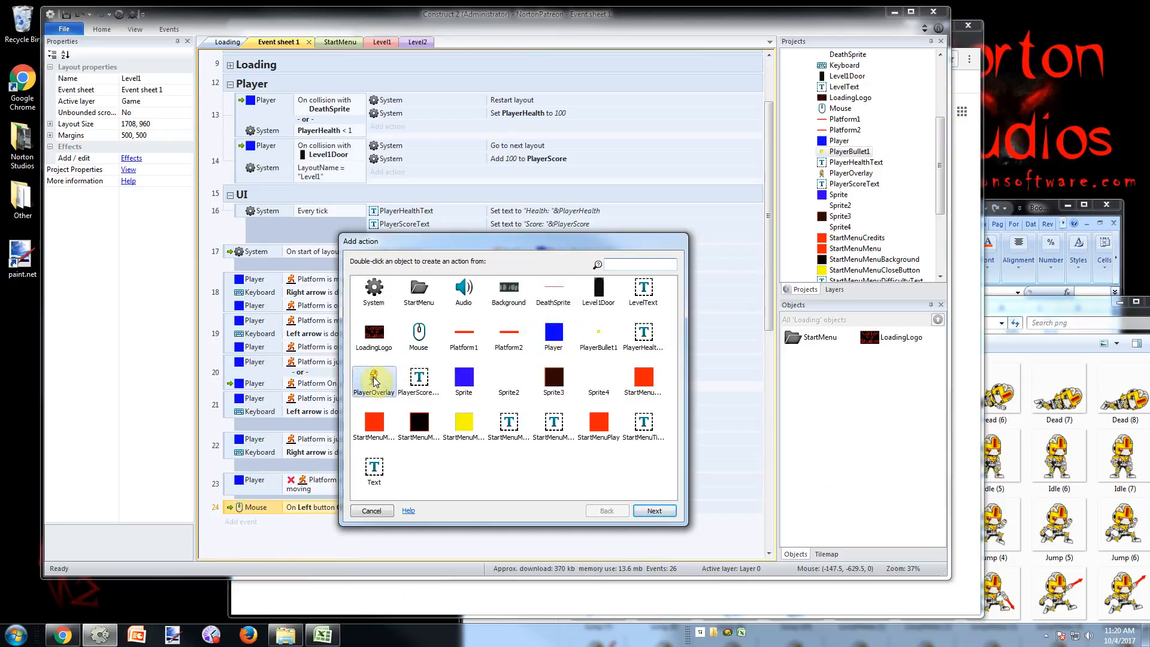
double_click(374, 381)
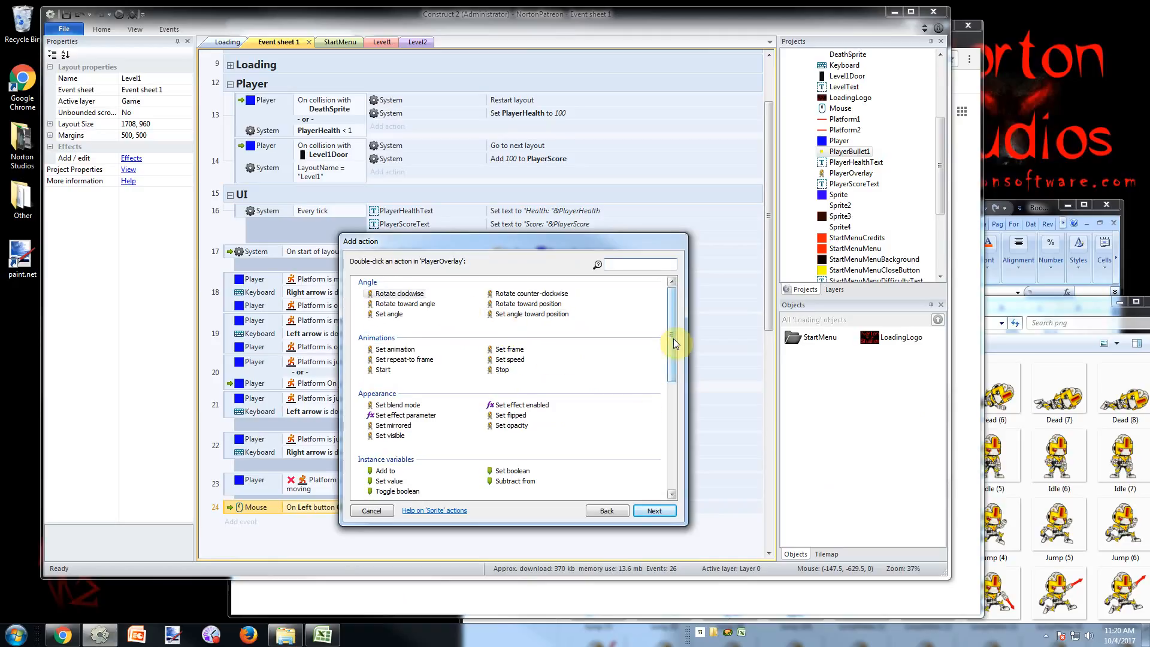
drag(673, 342, 675, 488)
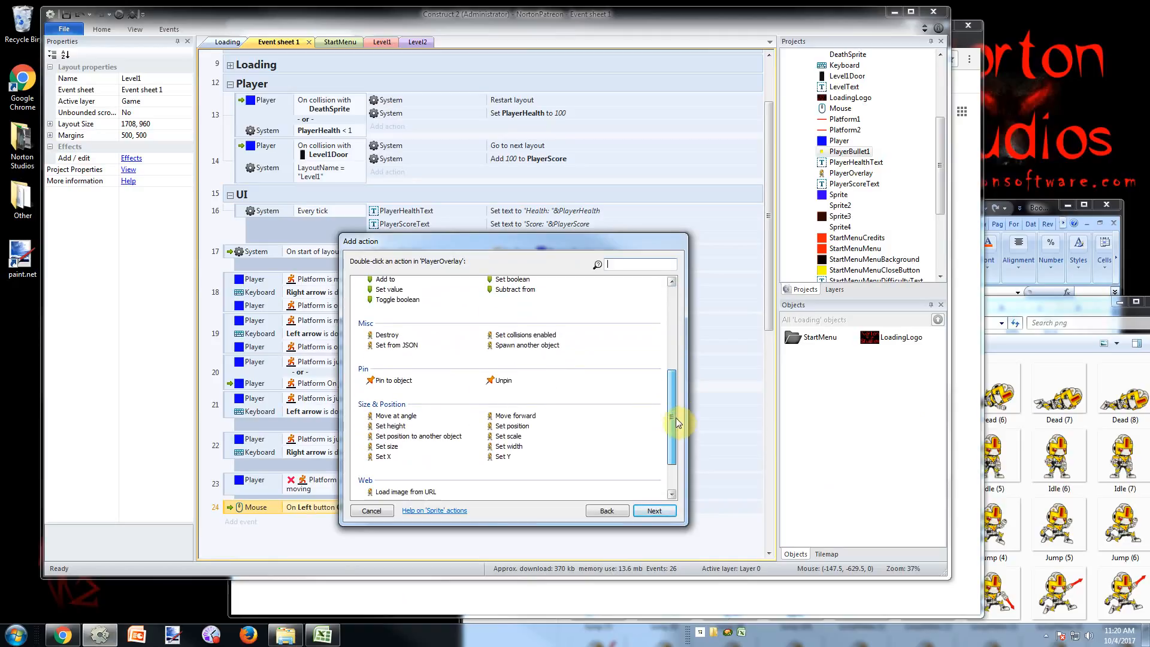
double_click(542, 347)
click(855, 405)
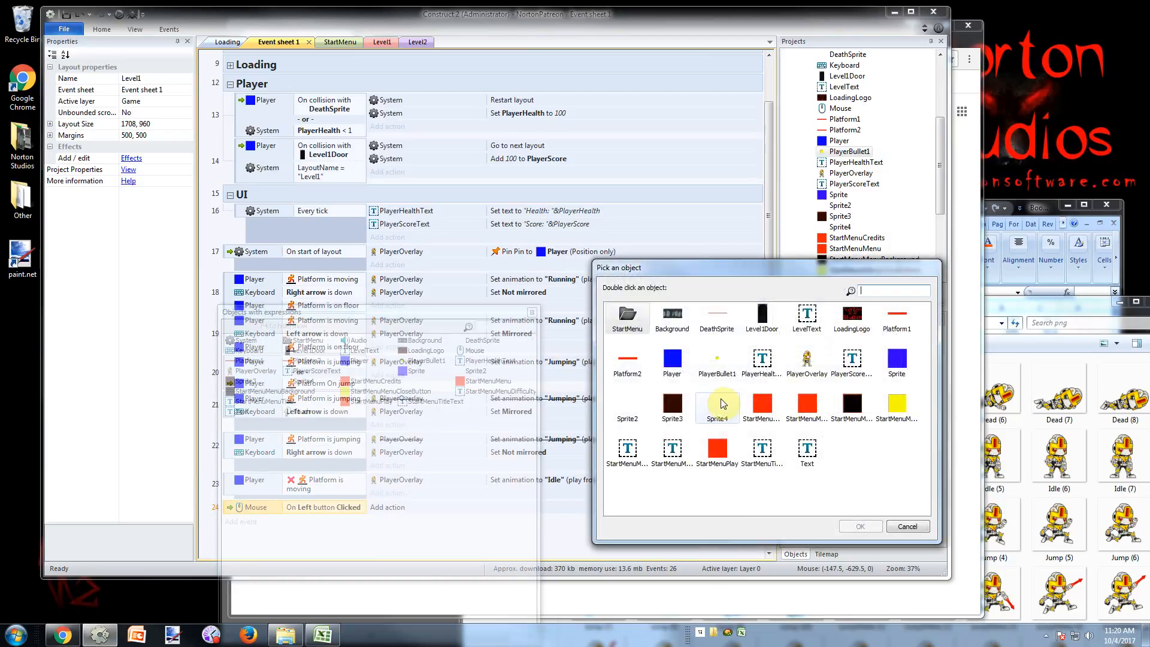
double_click(717, 358)
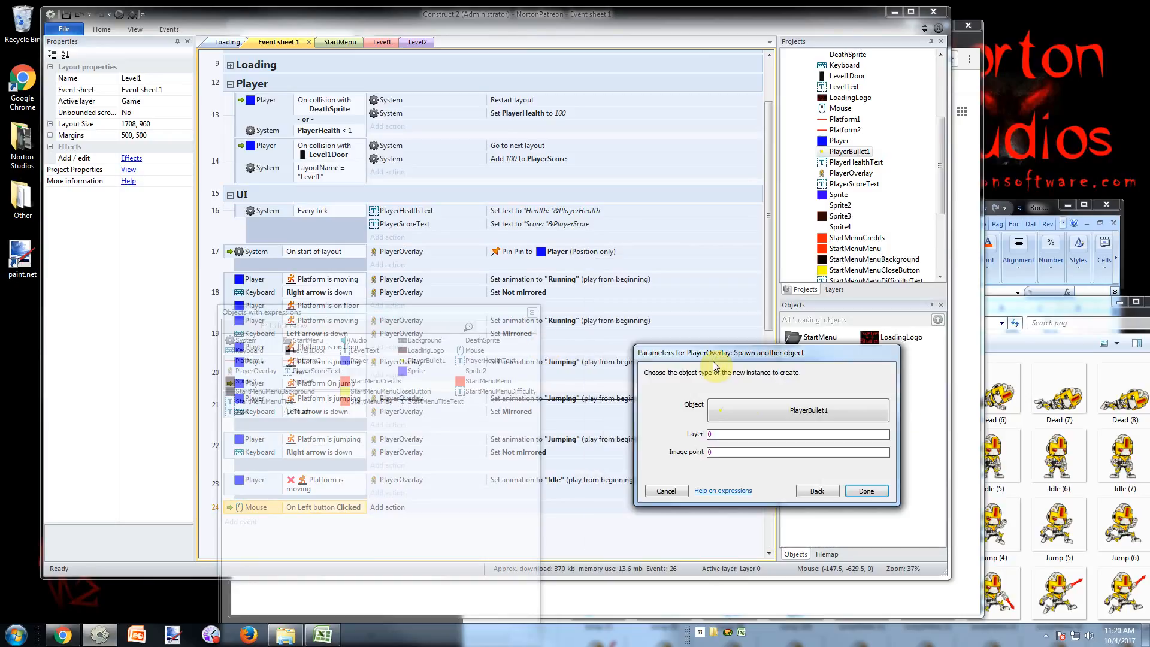
text(1)
key(Tab)
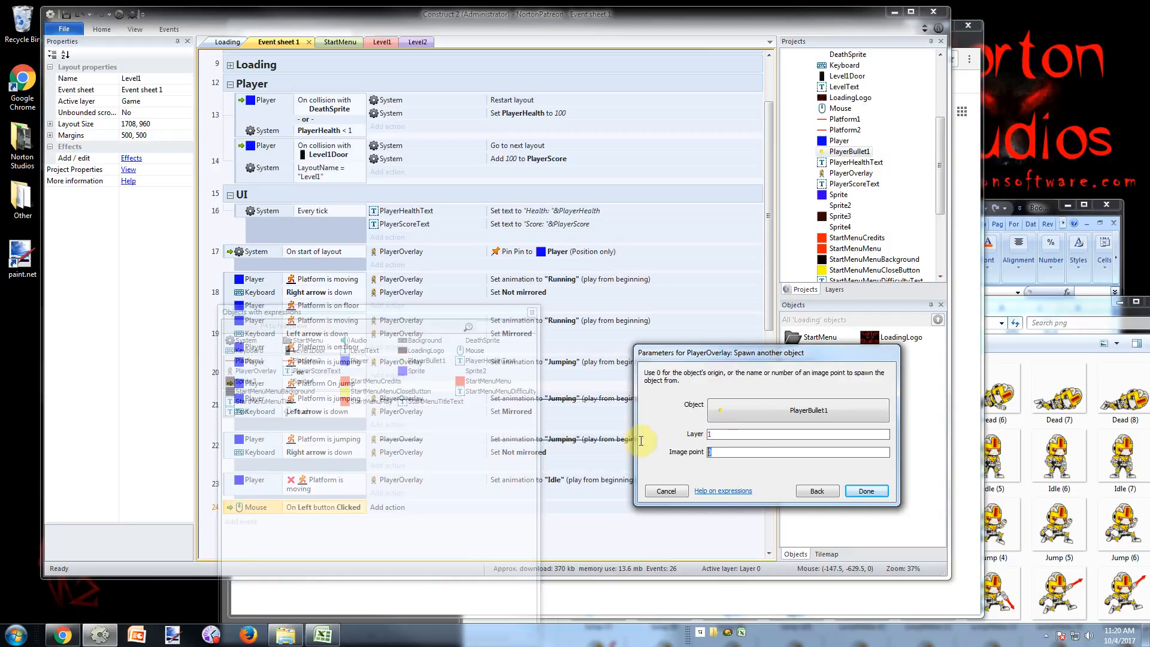
text(1)
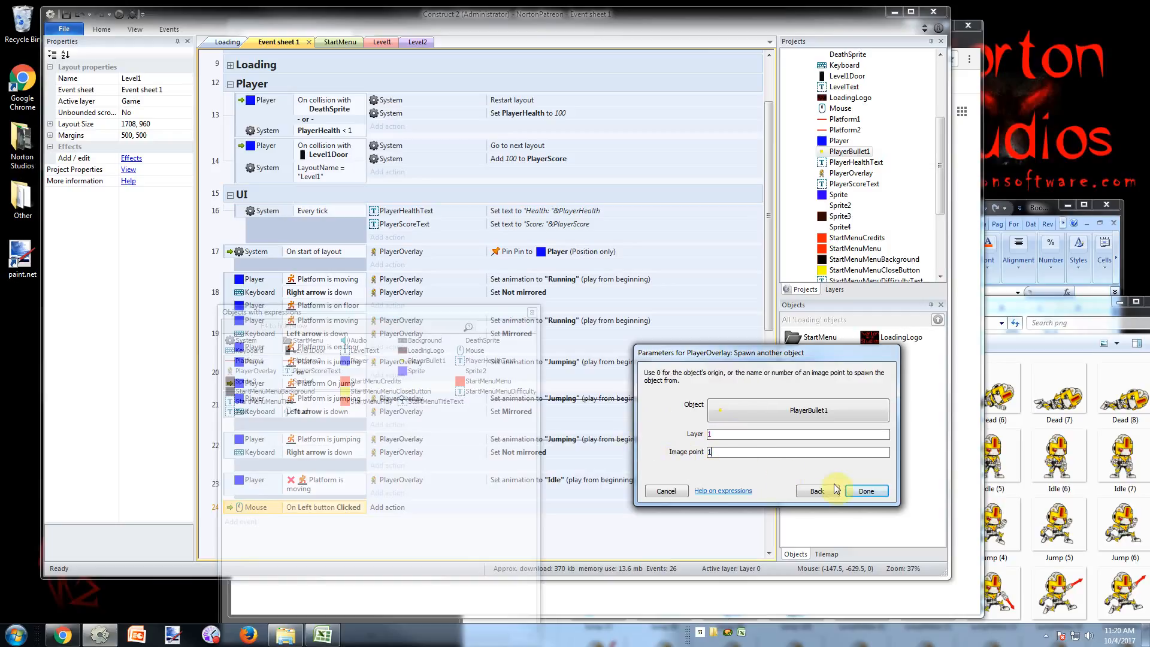
click(870, 492)
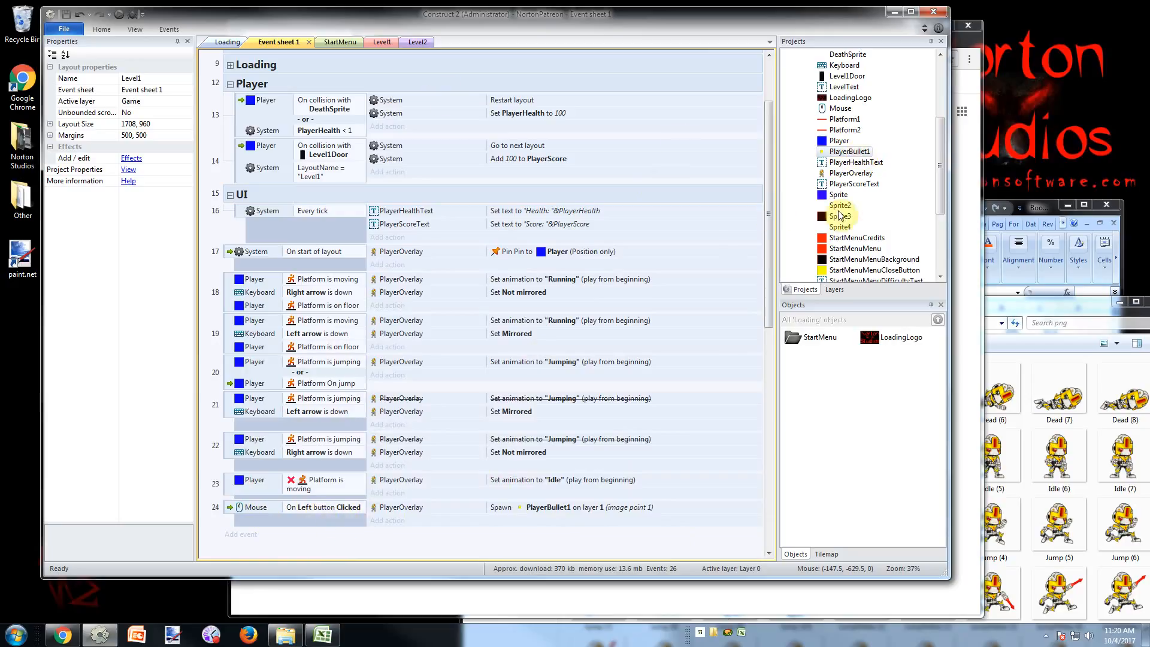
Open PlayerOverlay's Idle frame 0 in the image editor and bring up its origin and image points
double_click(856, 175)
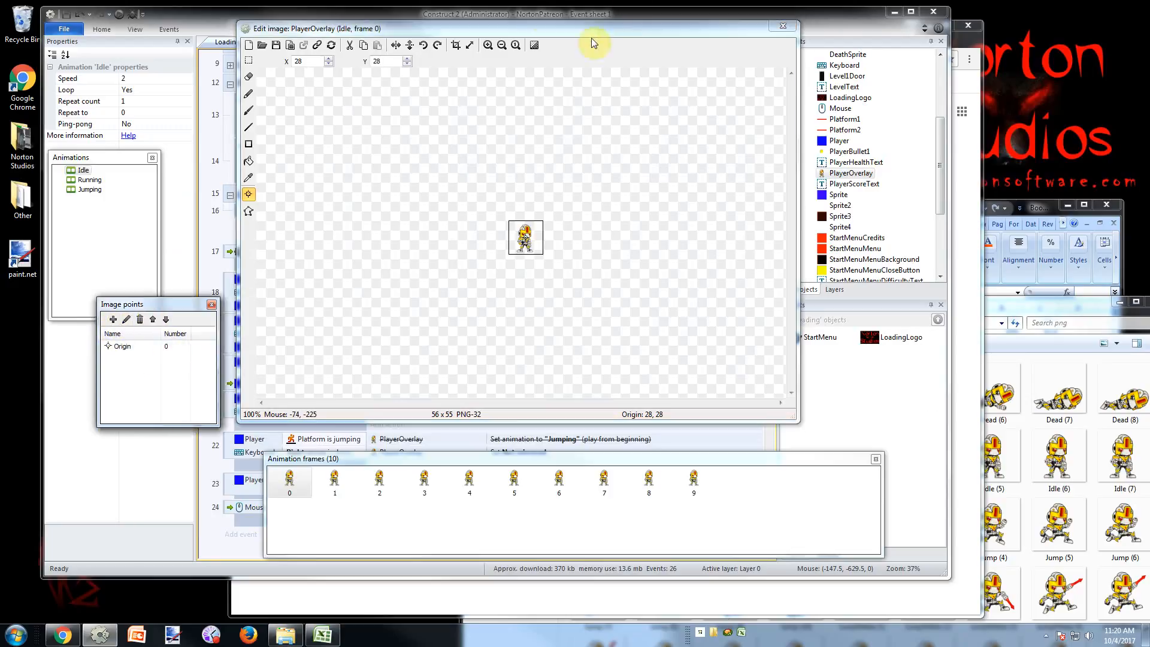
click(377, 85)
click(248, 61)
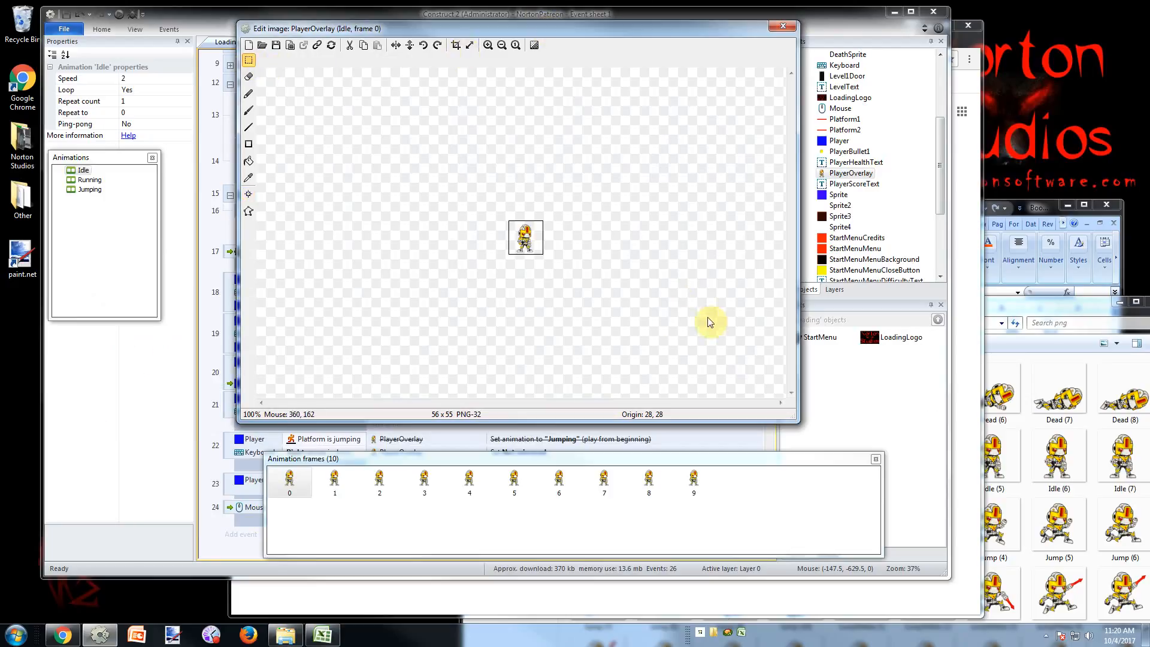
scroll(655, 321, up, 4)
scroll(617, 316, down, 1)
click(248, 193)
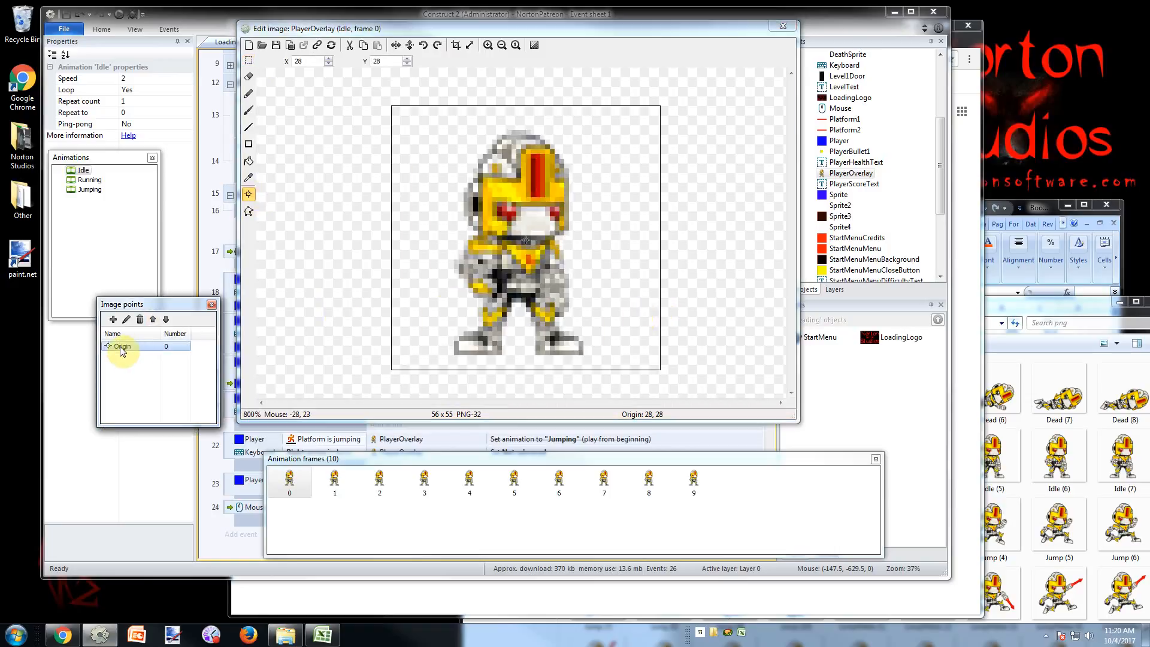
click(526, 241)
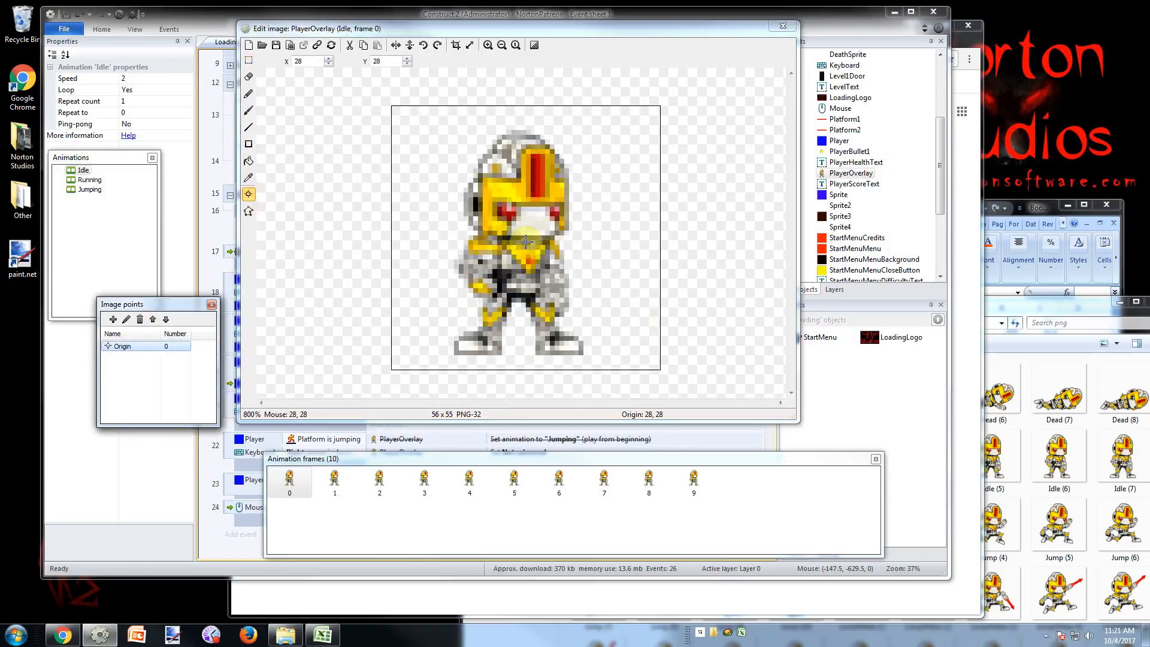
Add an image point to Idle frame 0 and quick-assign it to the Right position
click(113, 321)
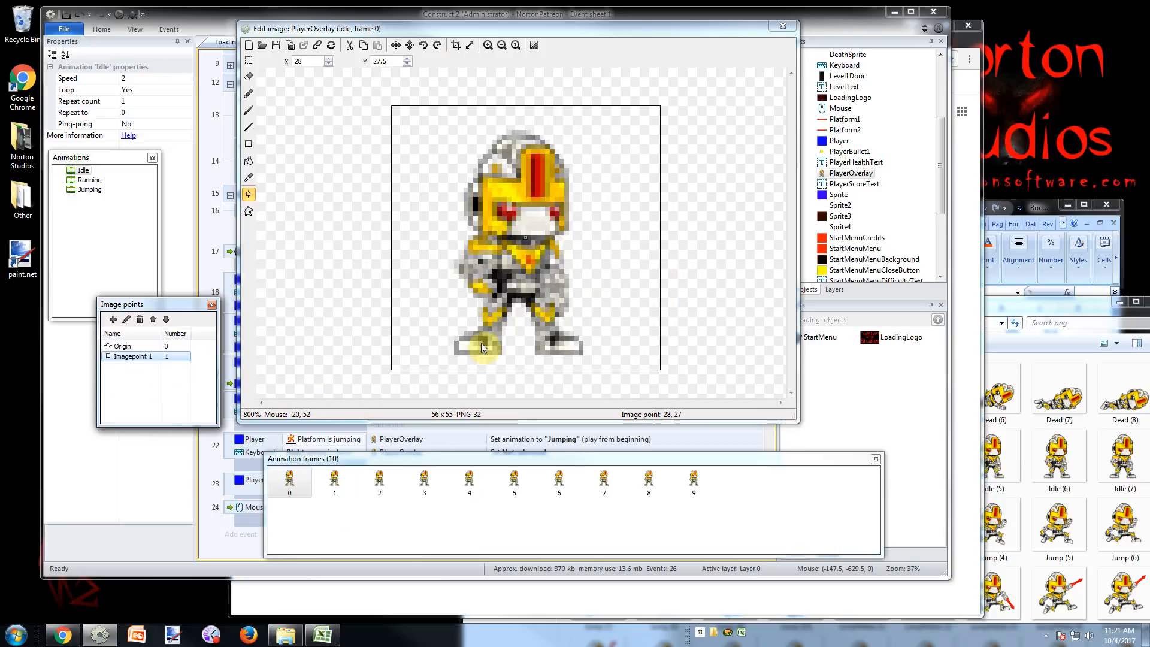
click(660, 250)
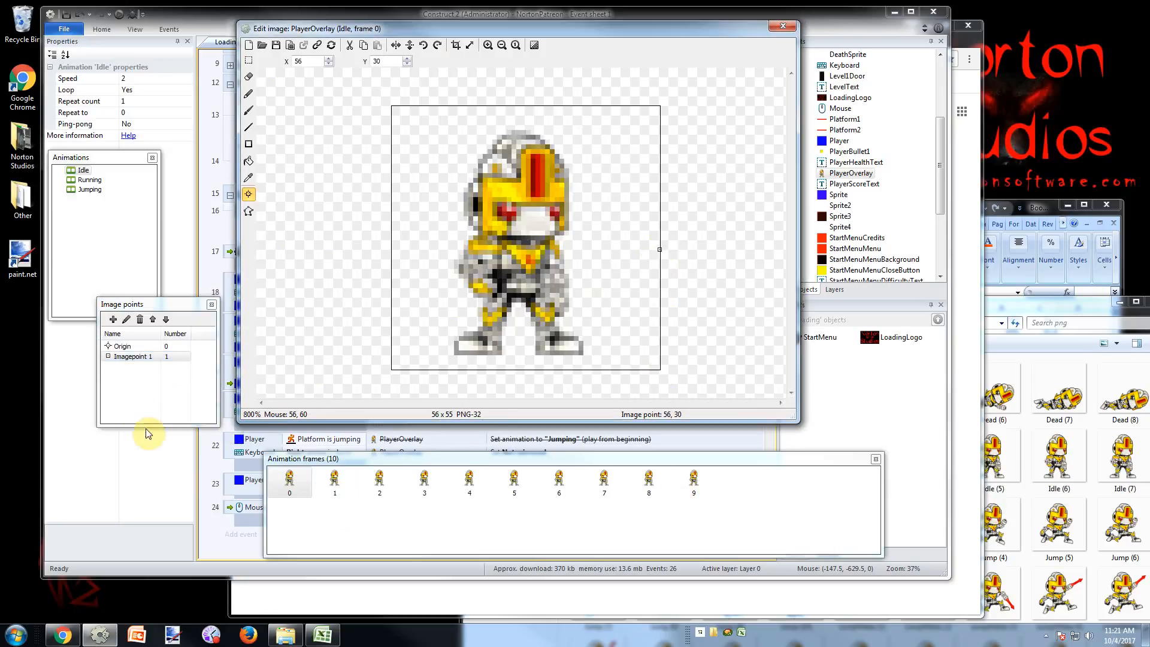
right_click(122, 358)
mouse_move(162, 436)
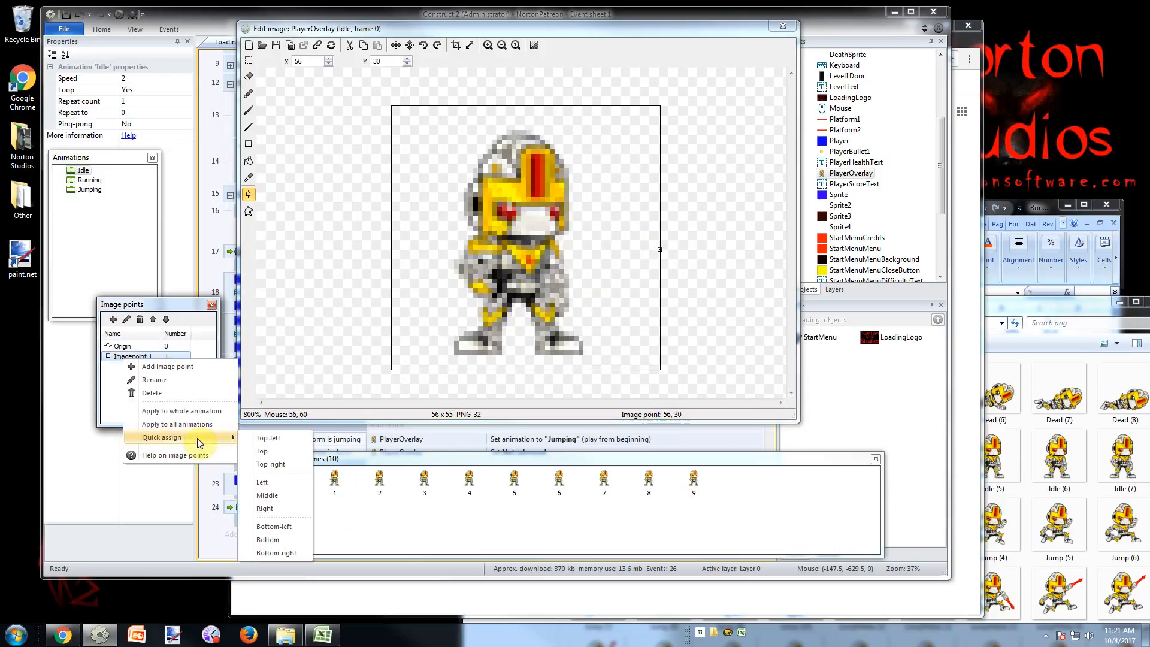
click(286, 512)
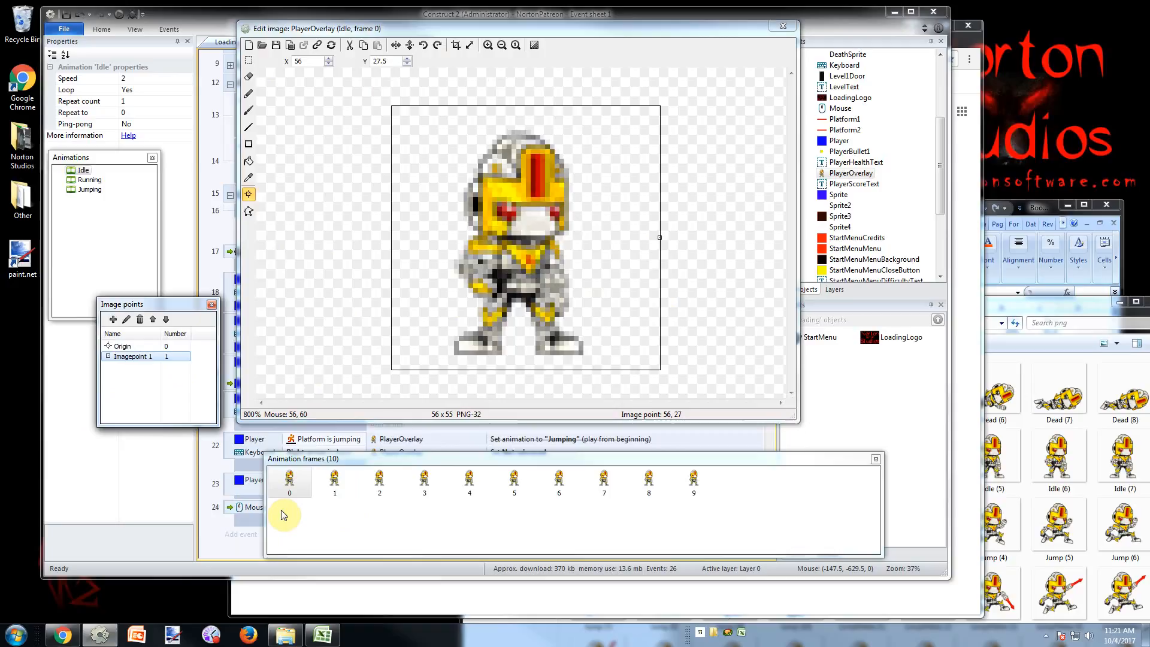
Compare frame 0 of the Idle animation with its other frames to see which ones contain Imagepoint 1
click(334, 481)
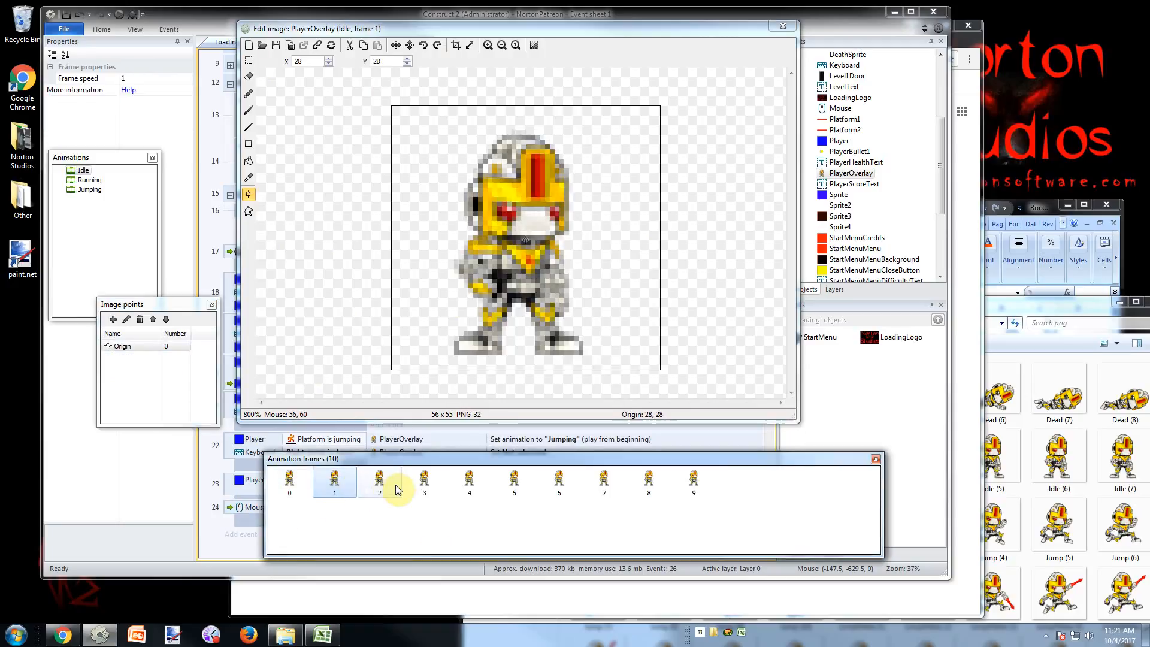
click(289, 479)
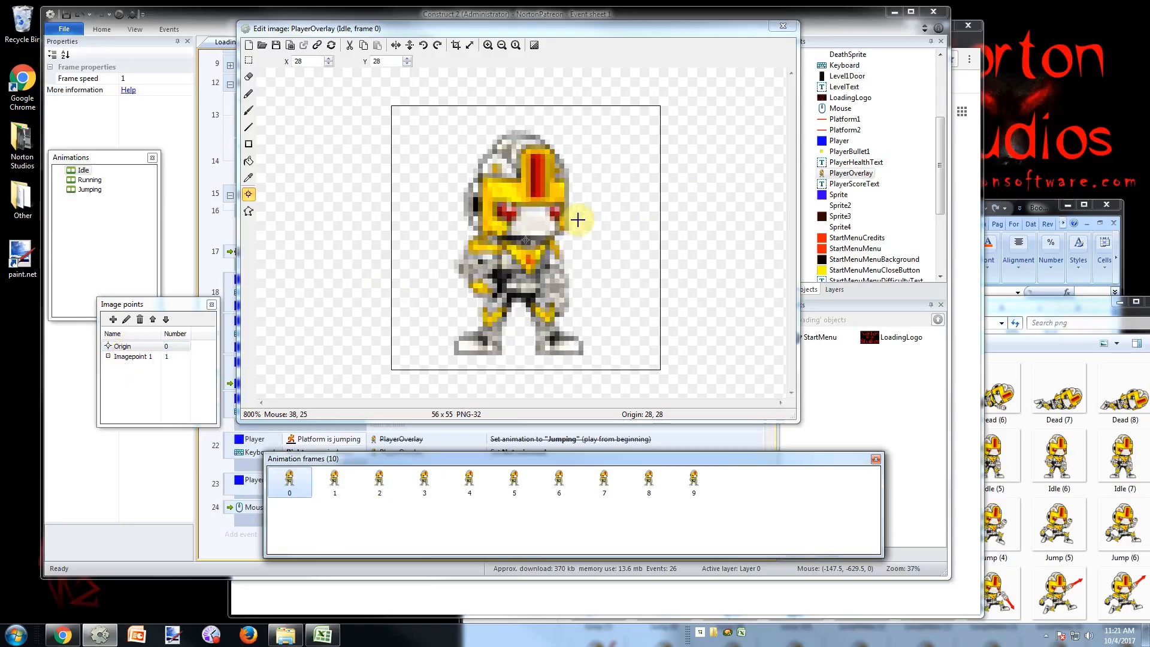
click(412, 479)
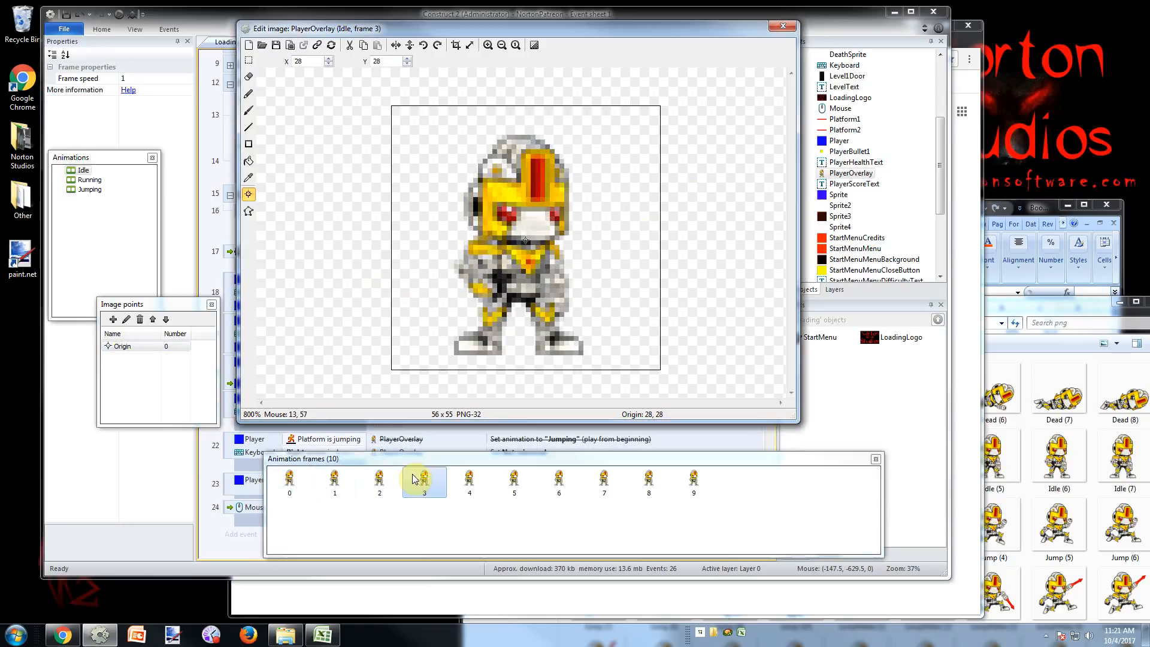
click(559, 479)
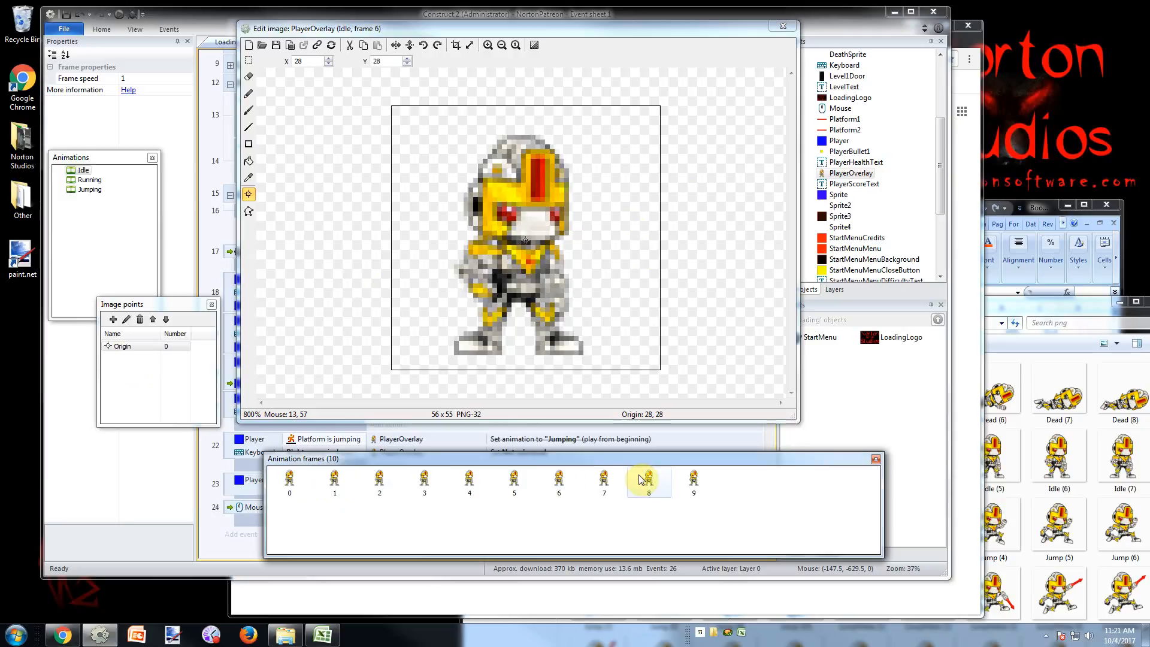
click(695, 479)
click(293, 493)
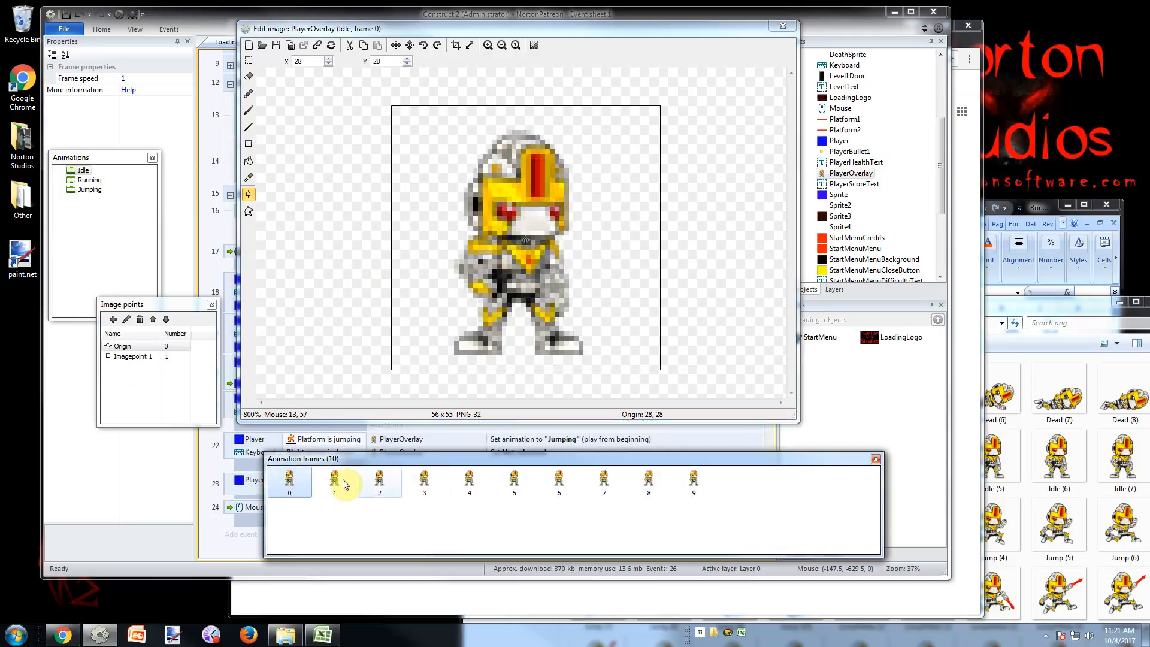
click(469, 482)
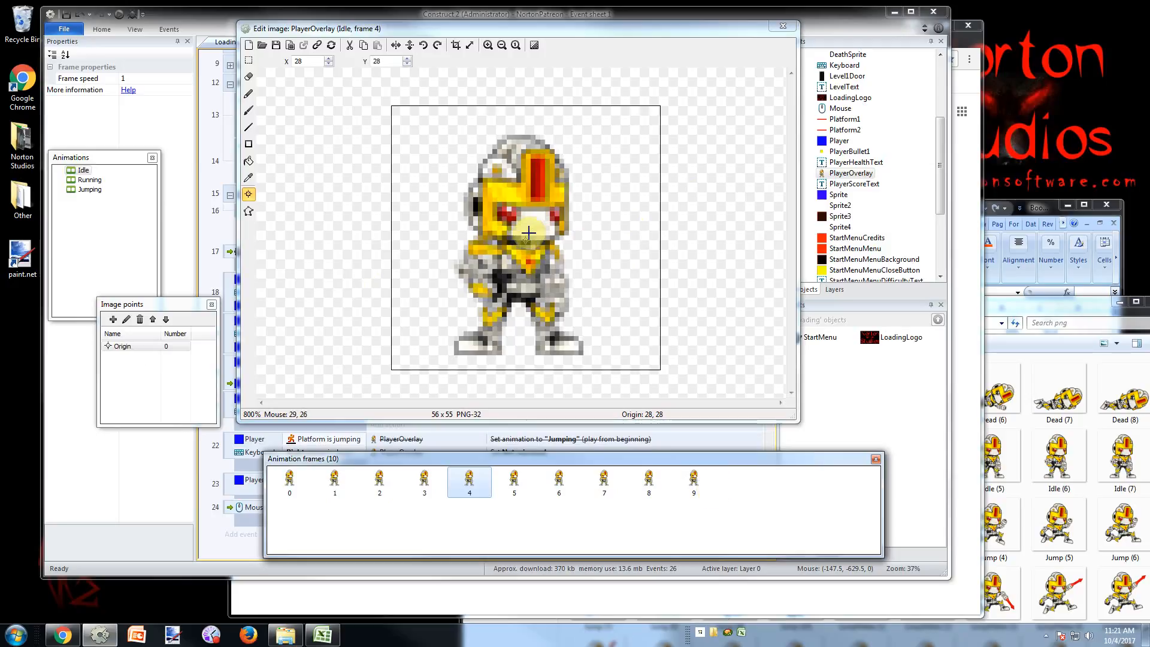
click(289, 481)
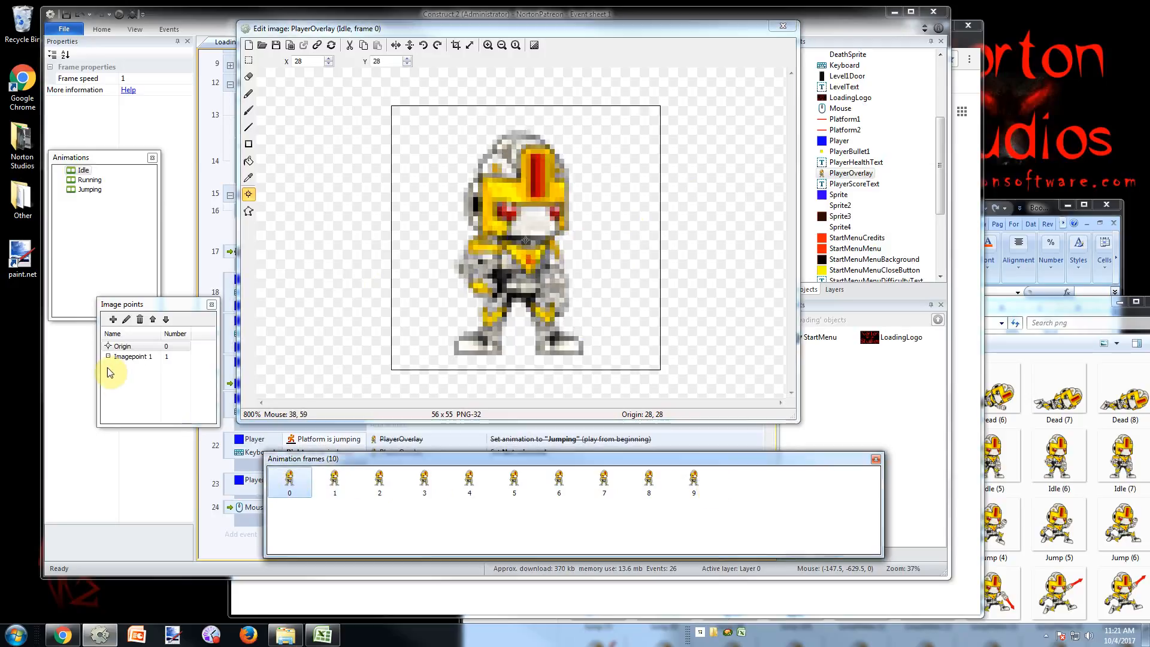
Apply Imagepoint 1 from Idle frame 0 to the whole Idle animation and check it in the other frames
click(123, 358)
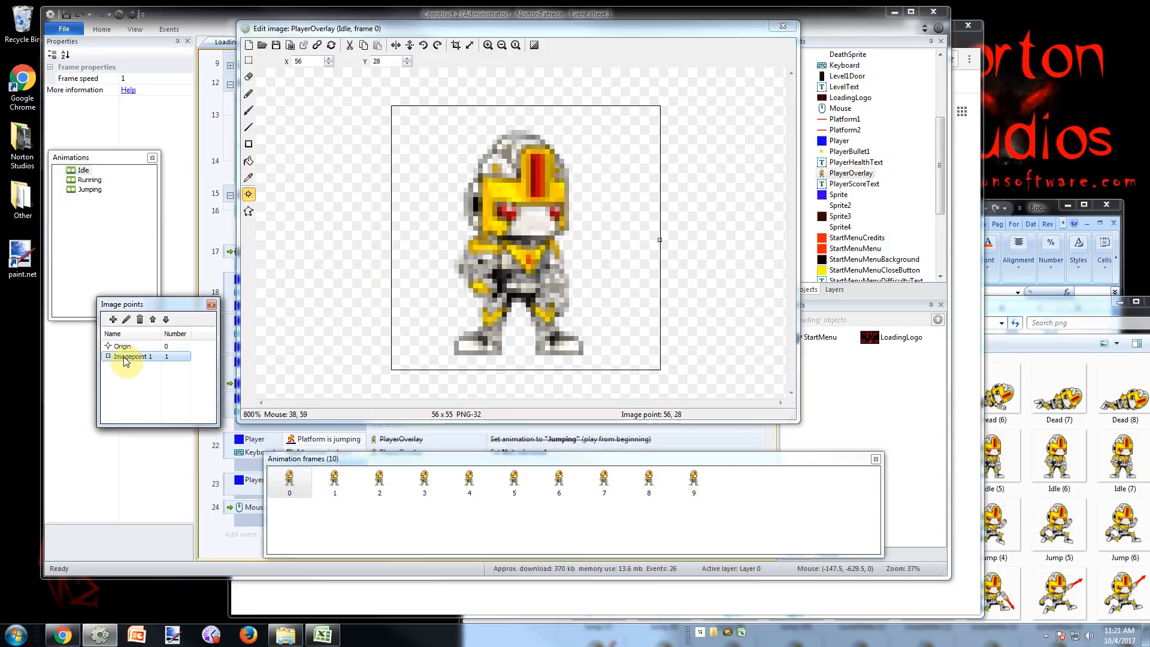
right_click(125, 358)
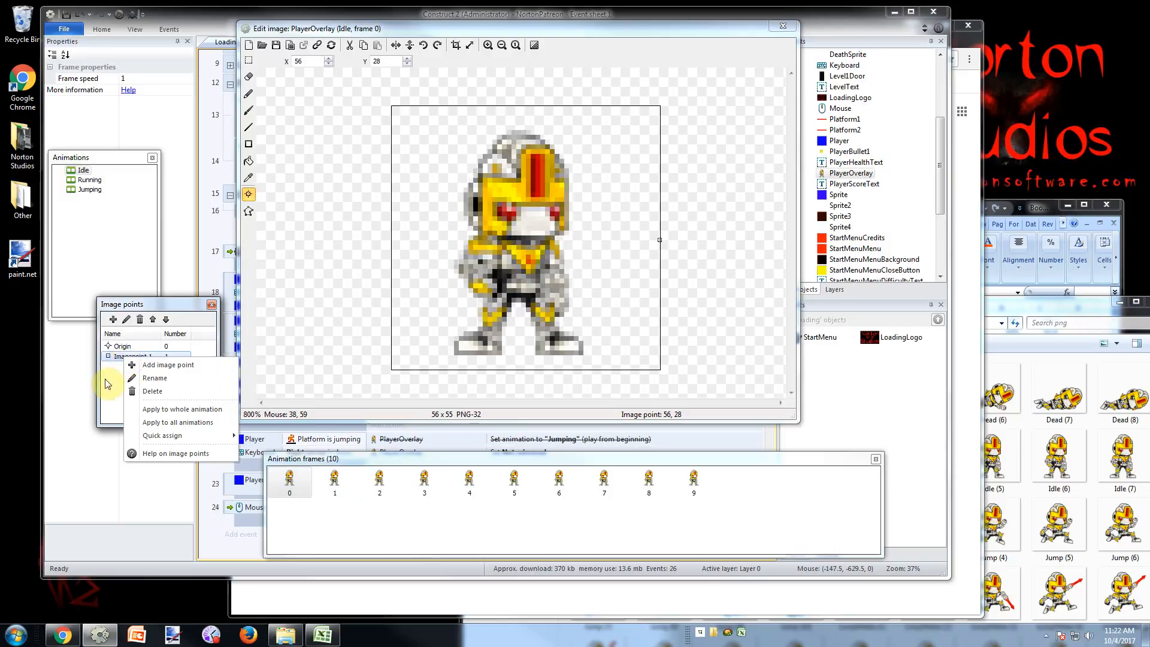
click(179, 410)
click(333, 482)
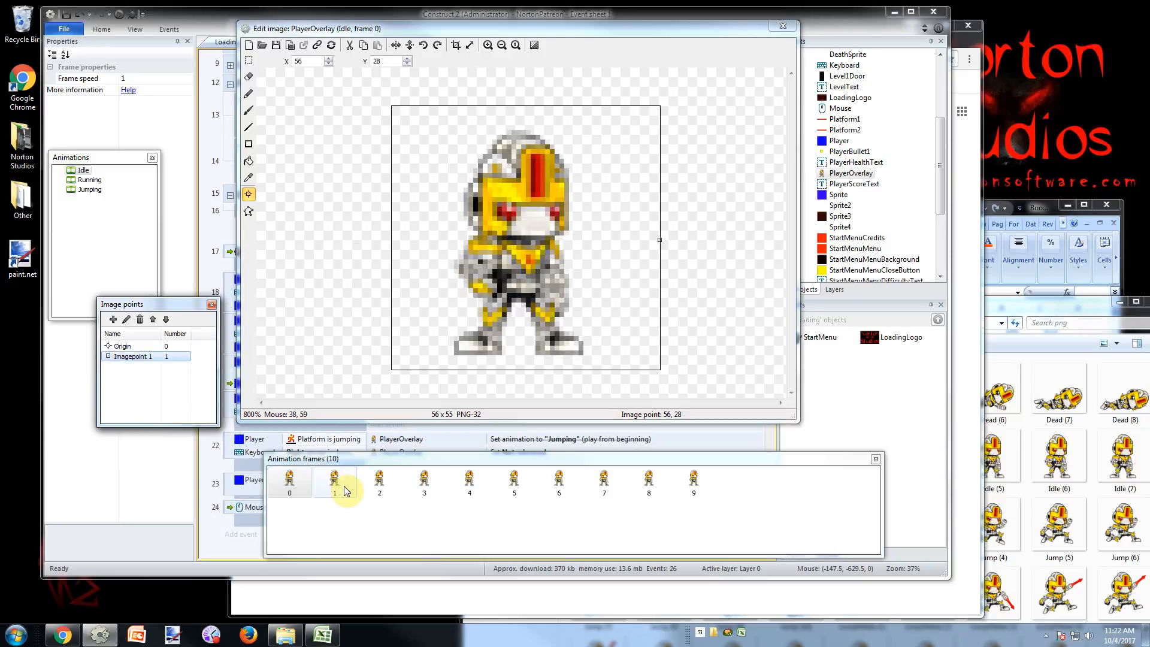
click(393, 493)
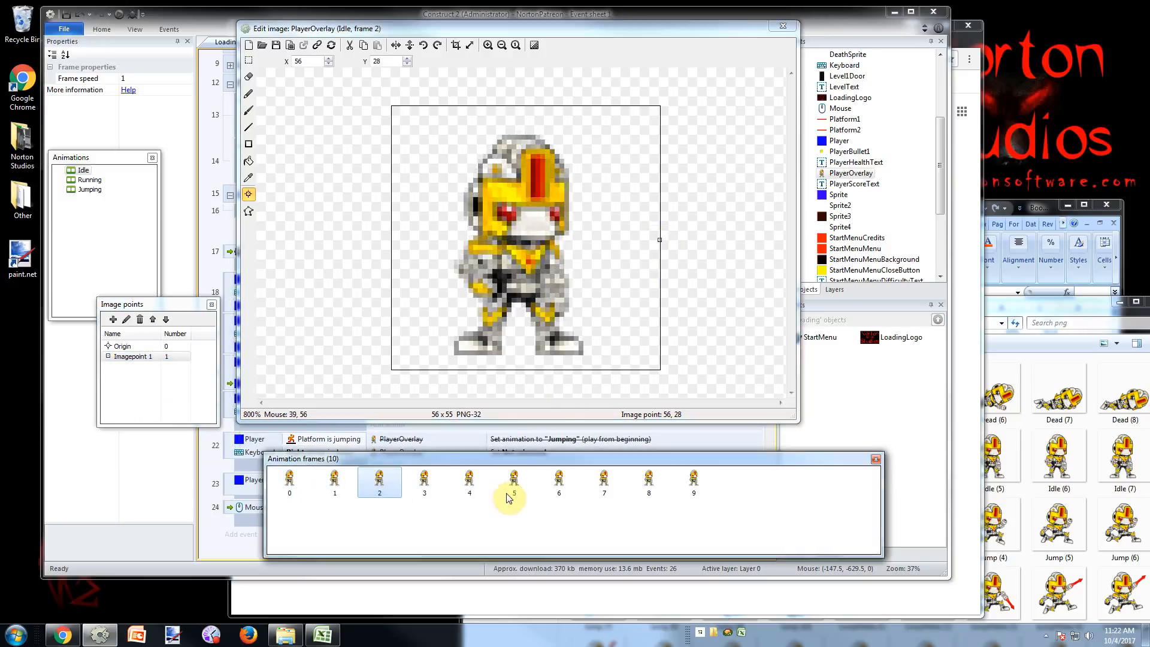
click(470, 479)
click(514, 481)
click(610, 481)
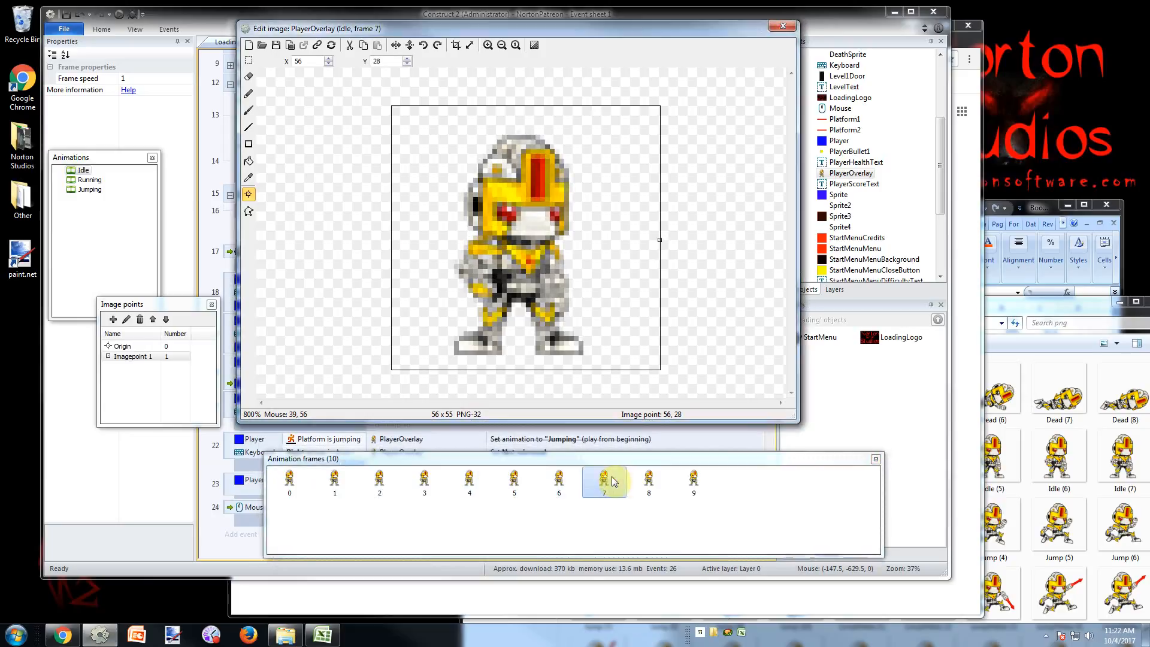
click(650, 482)
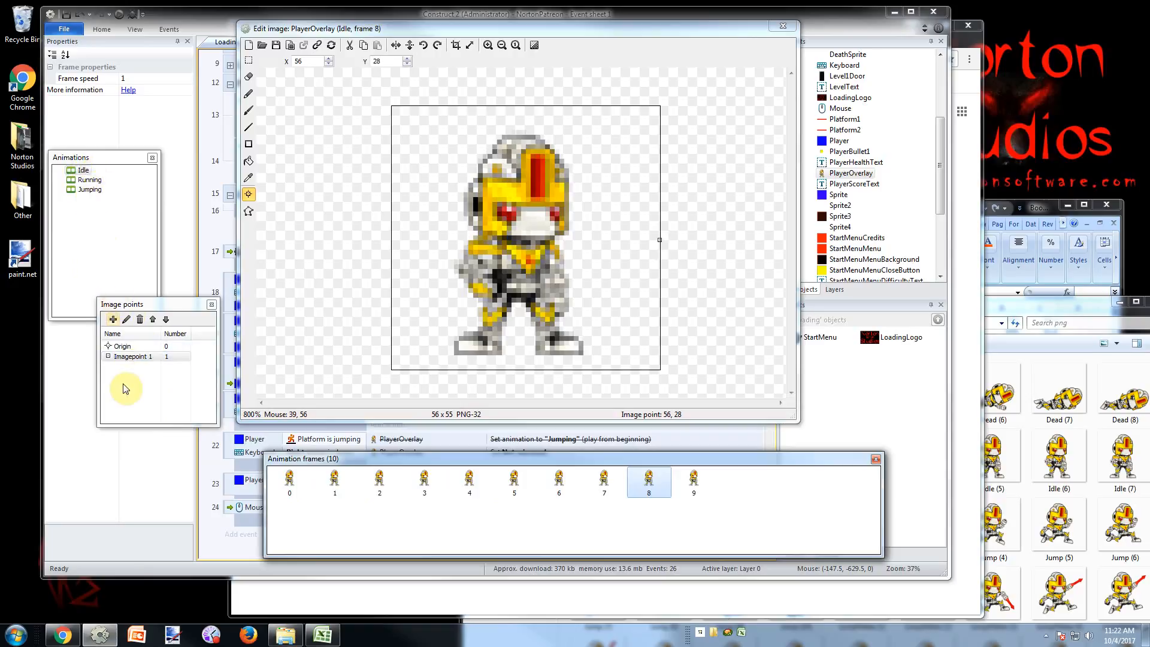
Apply Imagepoint 1 from the Idle animation to all animations of PlayerOverlay, accepting the replacement
click(128, 358)
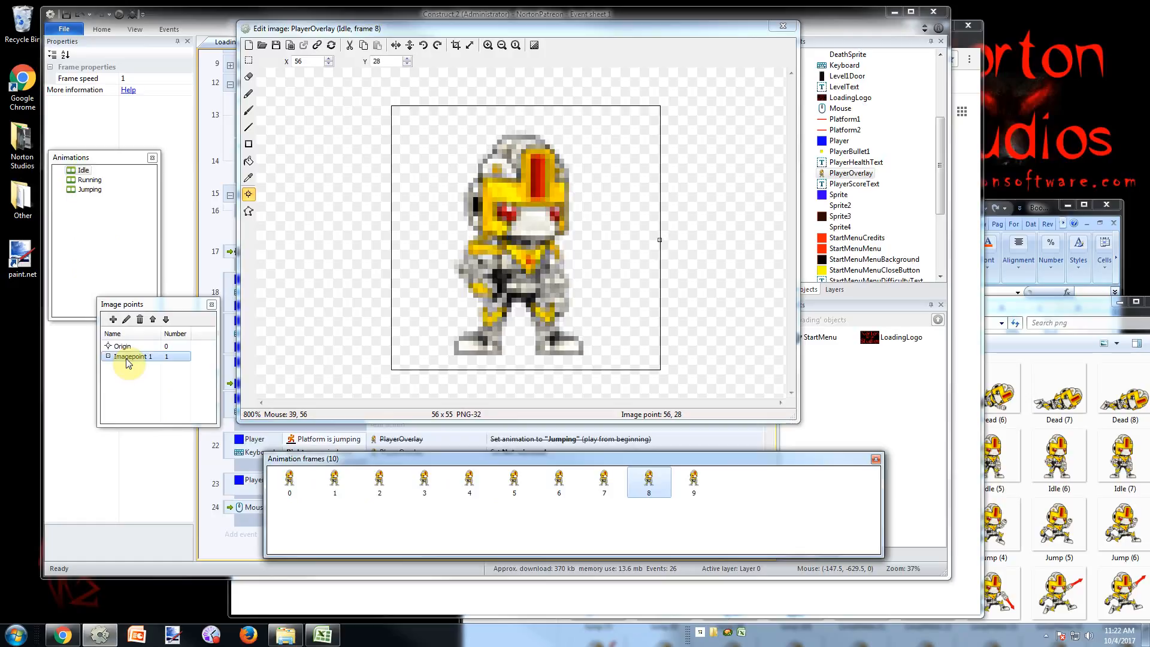
click(90, 180)
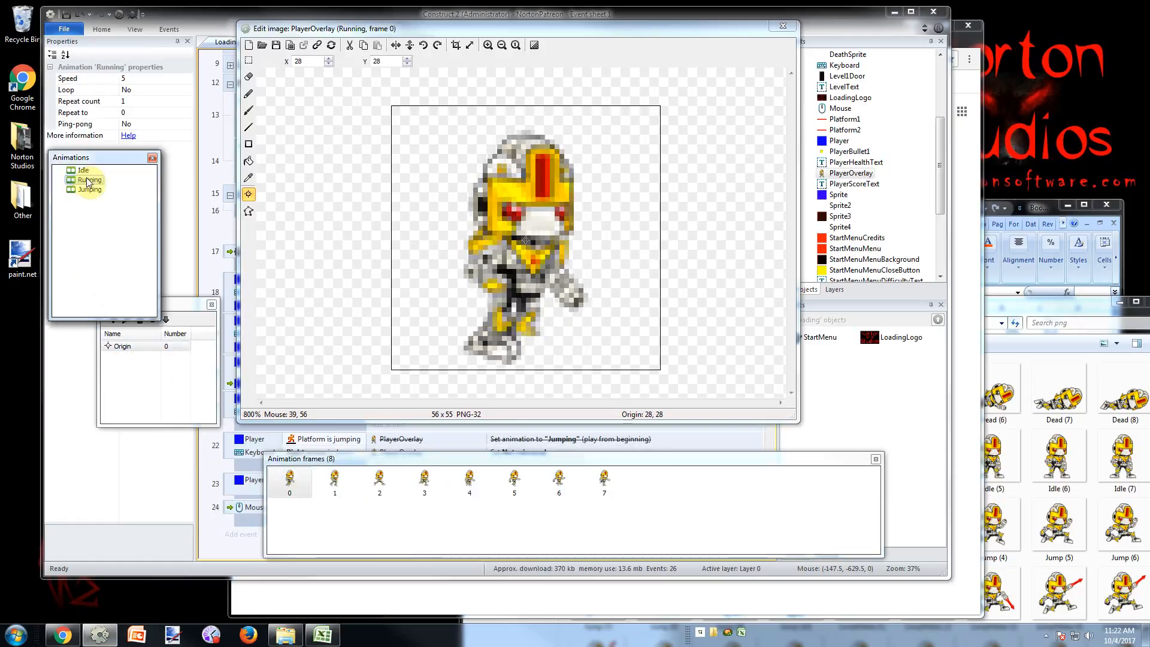
click(83, 171)
click(126, 357)
right_click(124, 357)
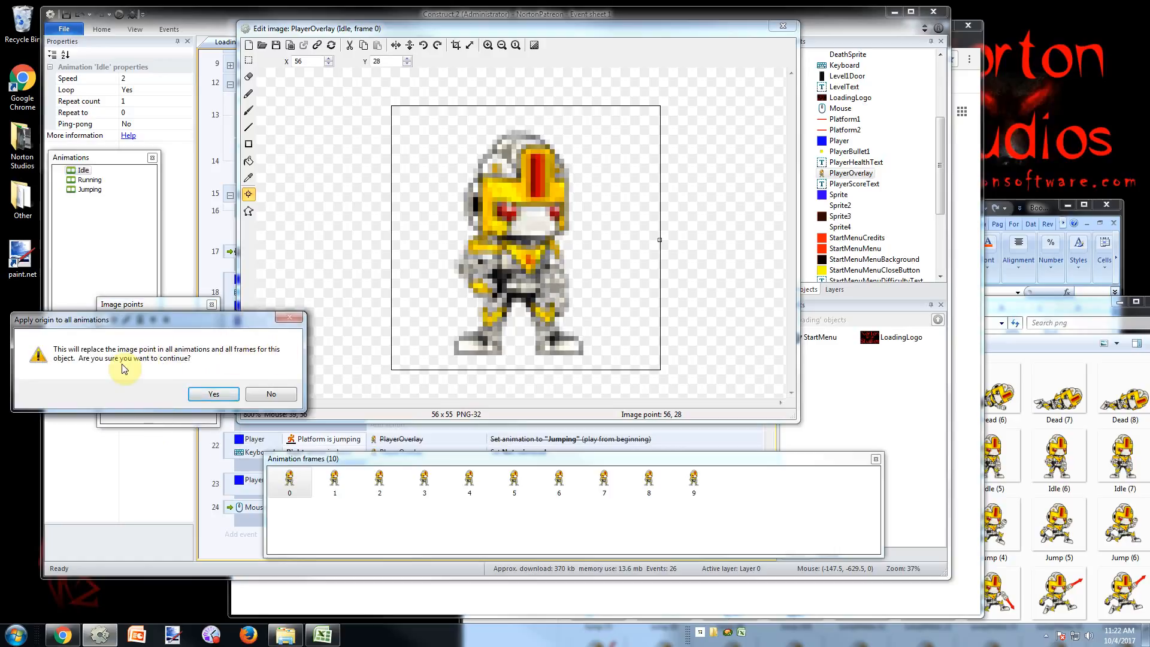
click(217, 393)
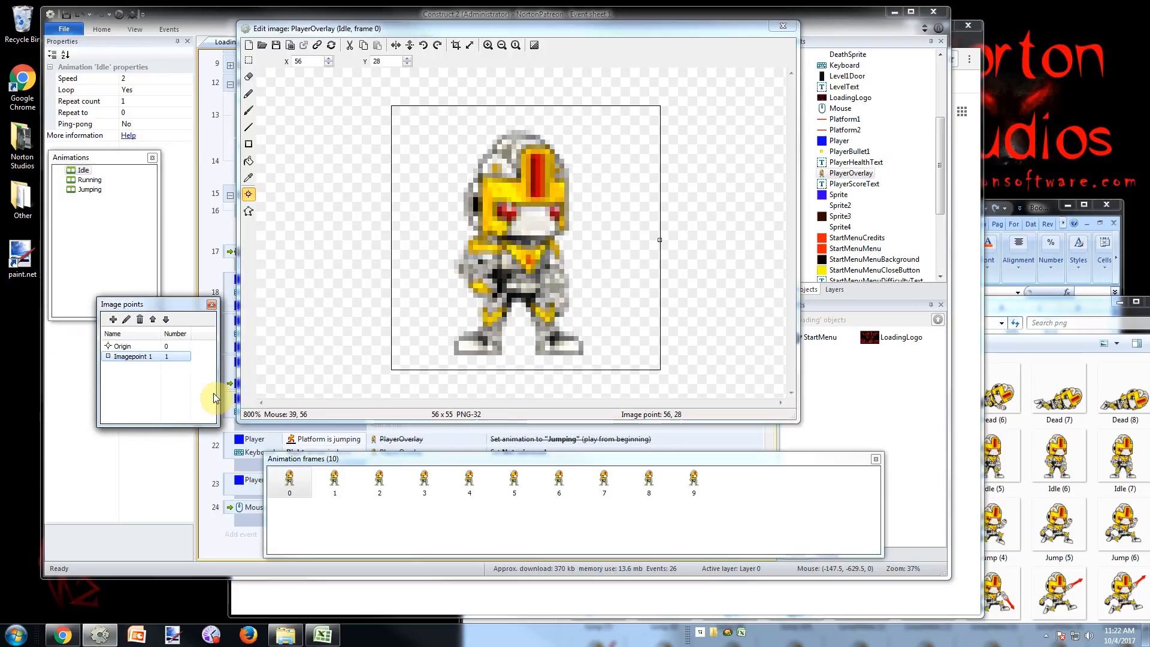
Check Imagepoint 1 in the Running, Jumping and Idle animations, and close the image editor
click(89, 180)
click(89, 189)
key(Up)
key(Up)
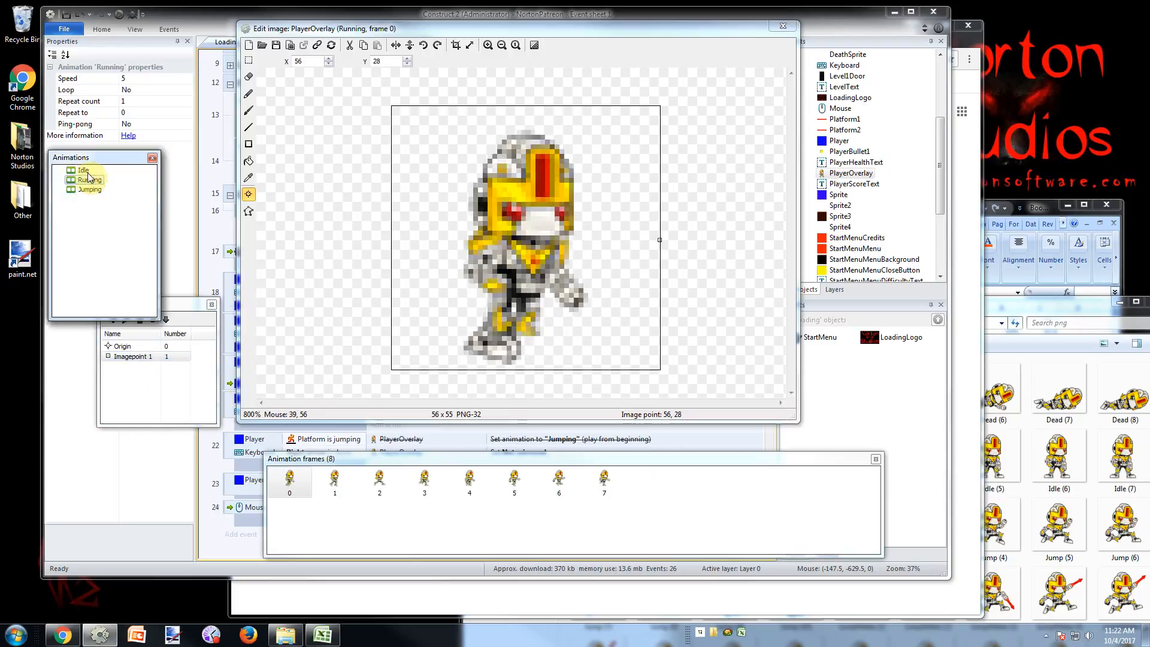
key(Down)
key(Down)
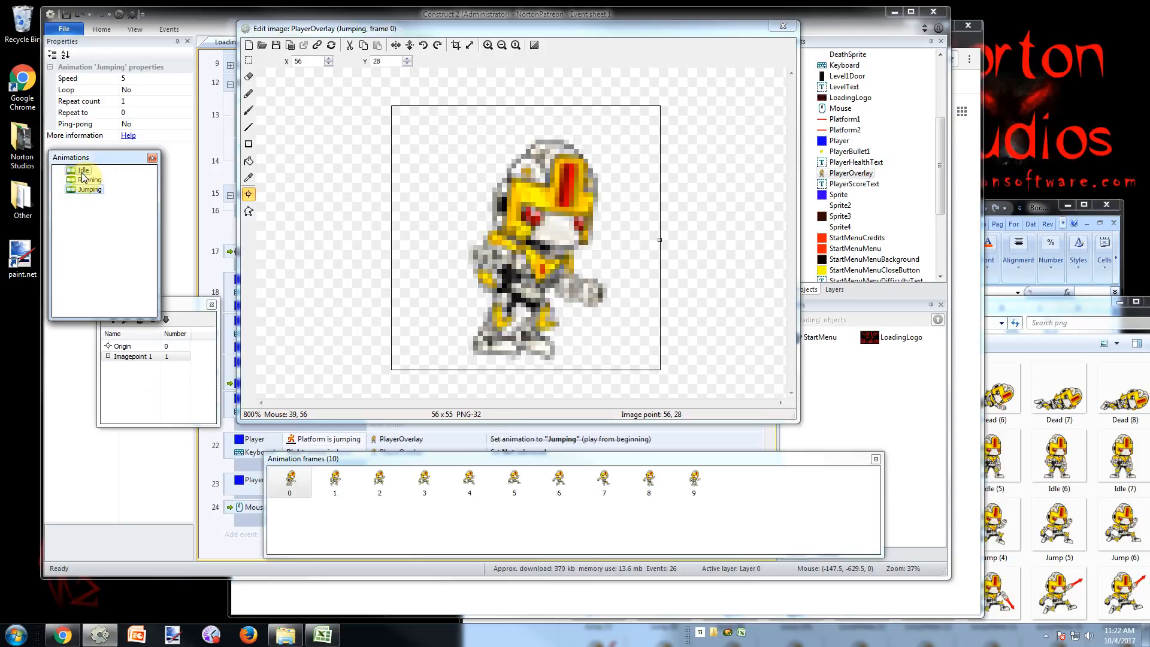
key(Up)
key(Up)
click(84, 181)
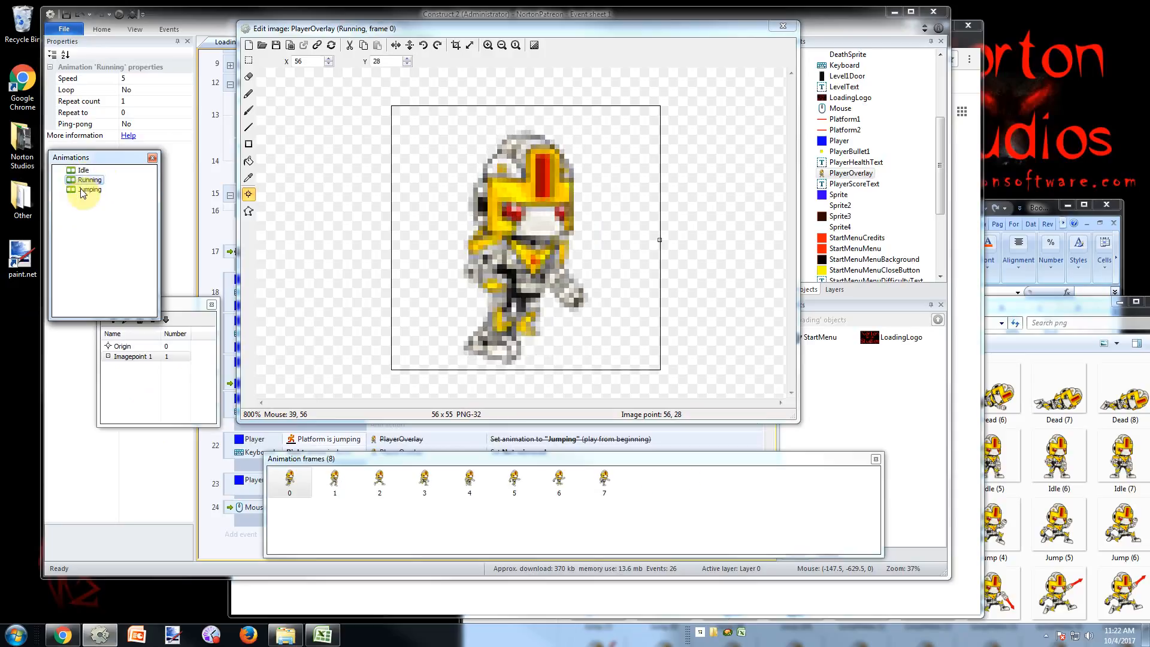
click(84, 190)
click(80, 171)
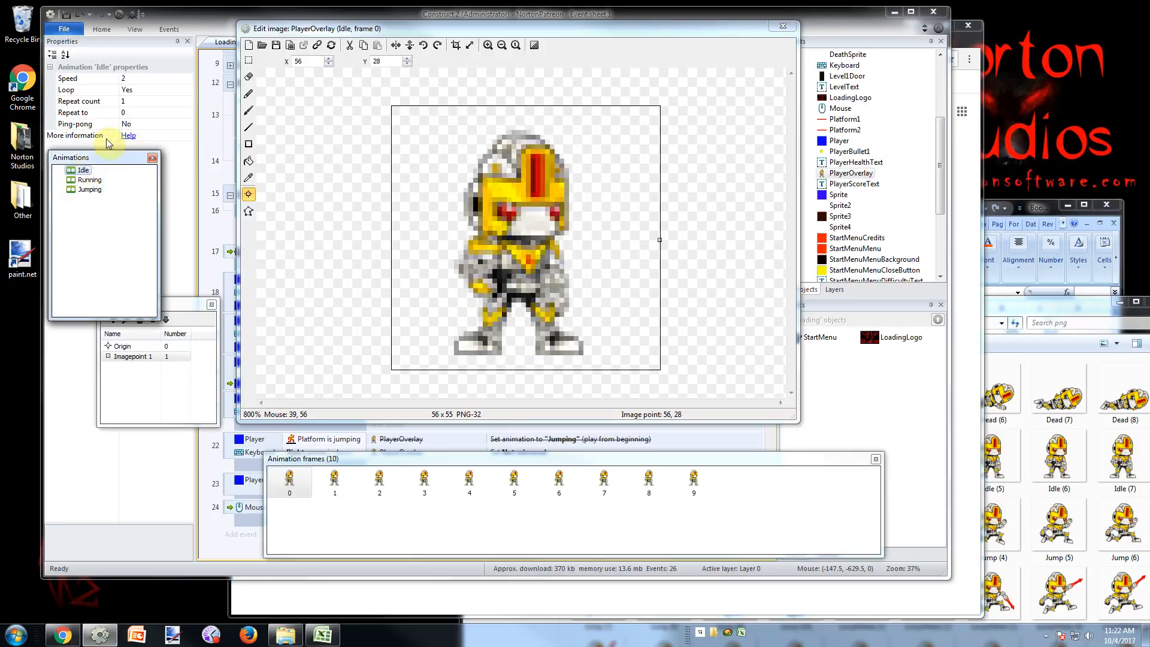
click(84, 180)
click(84, 191)
click(83, 172)
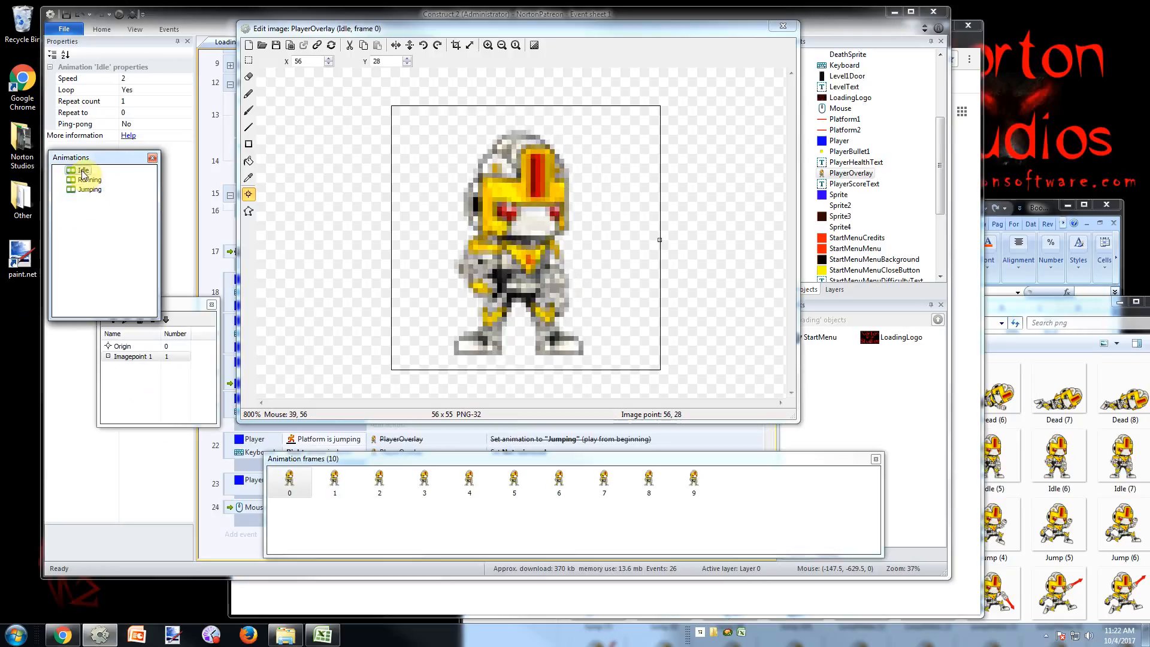
click(154, 160)
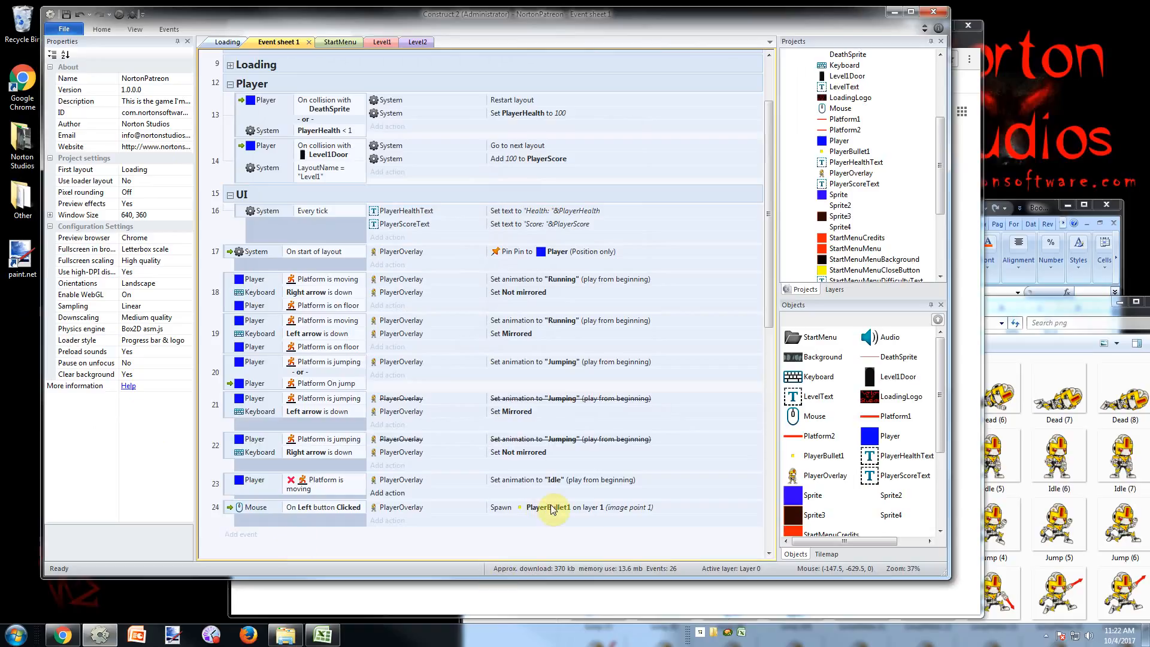
Check the number of the Game layer in the Level1 layout, and return to Event sheet 1
click(848, 293)
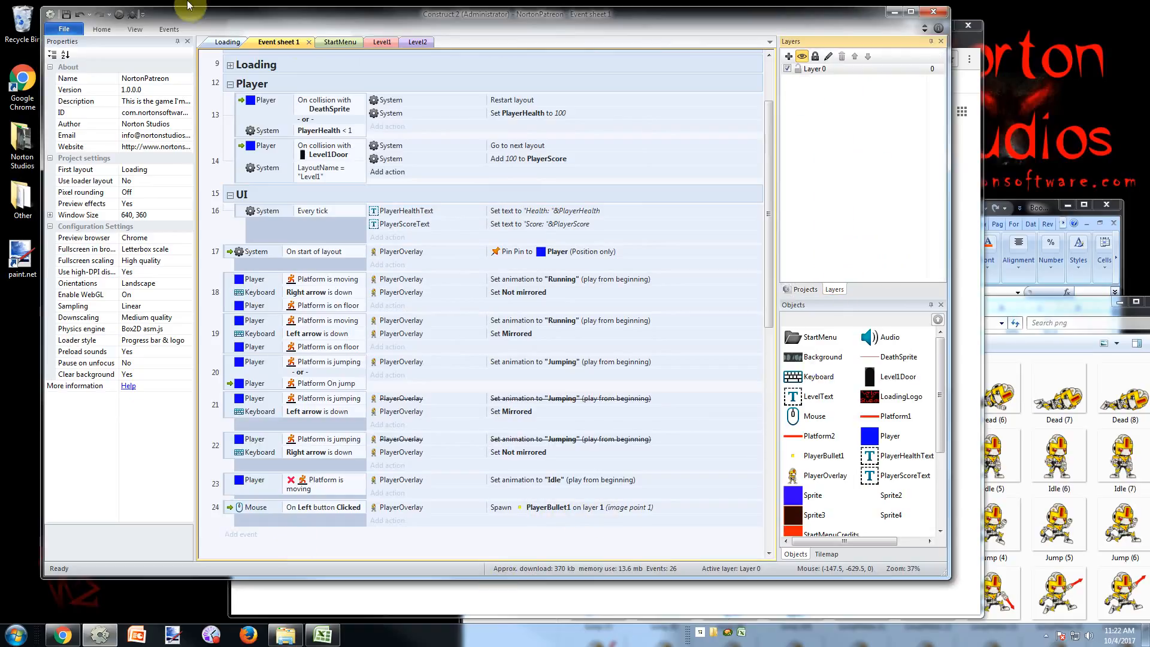
click(383, 42)
click(858, 105)
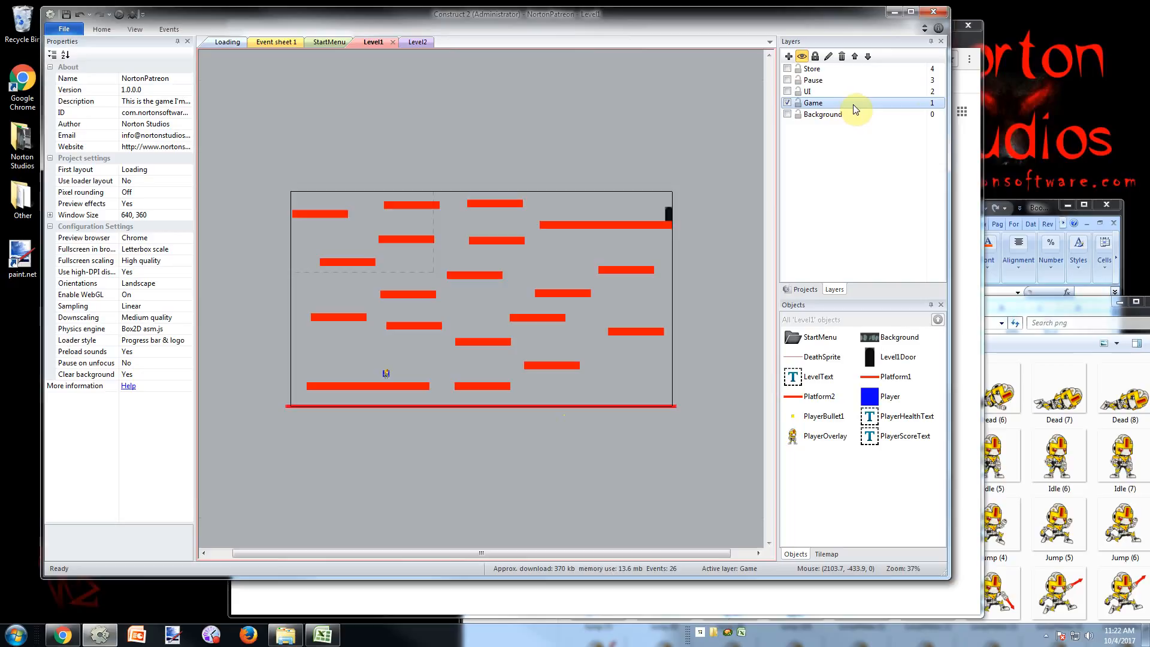
click(276, 42)
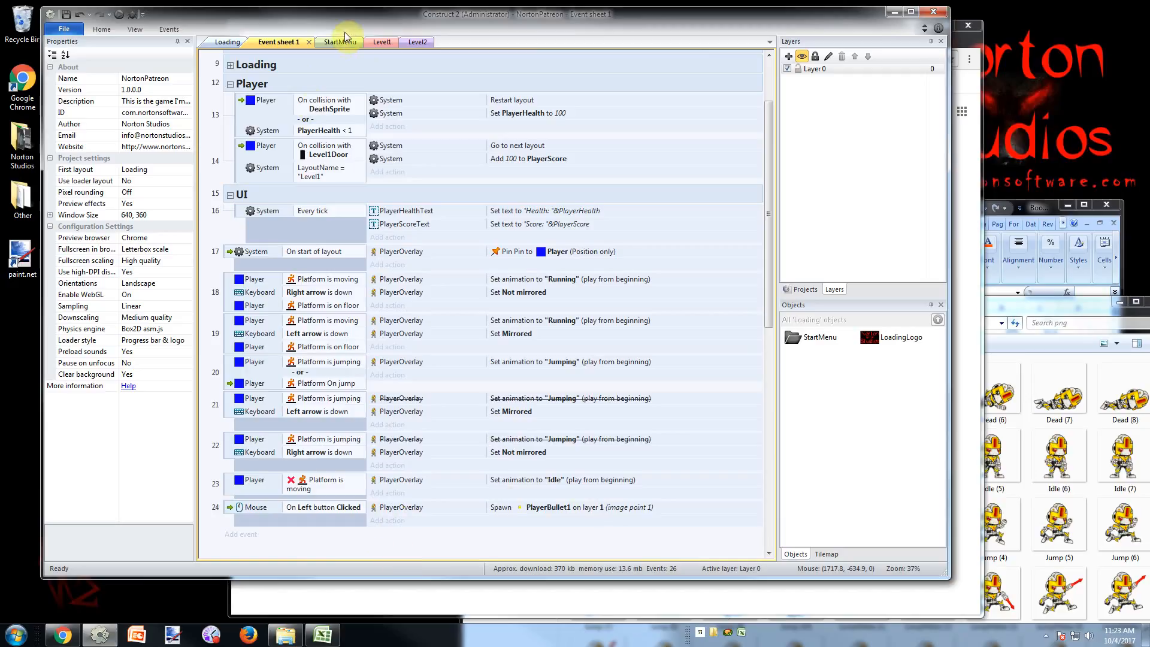
Preview the Level1 layout, walk the player in both directions and fire a few bullets
click(381, 41)
click(120, 13)
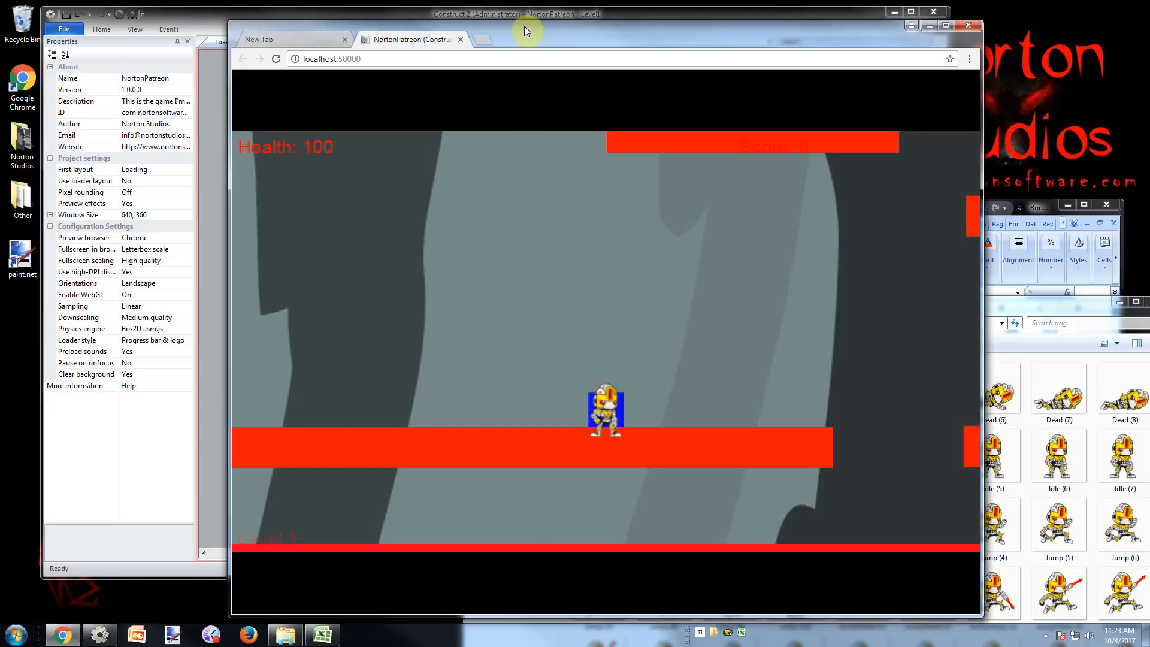
click(657, 475)
key(Right)
key(Left)
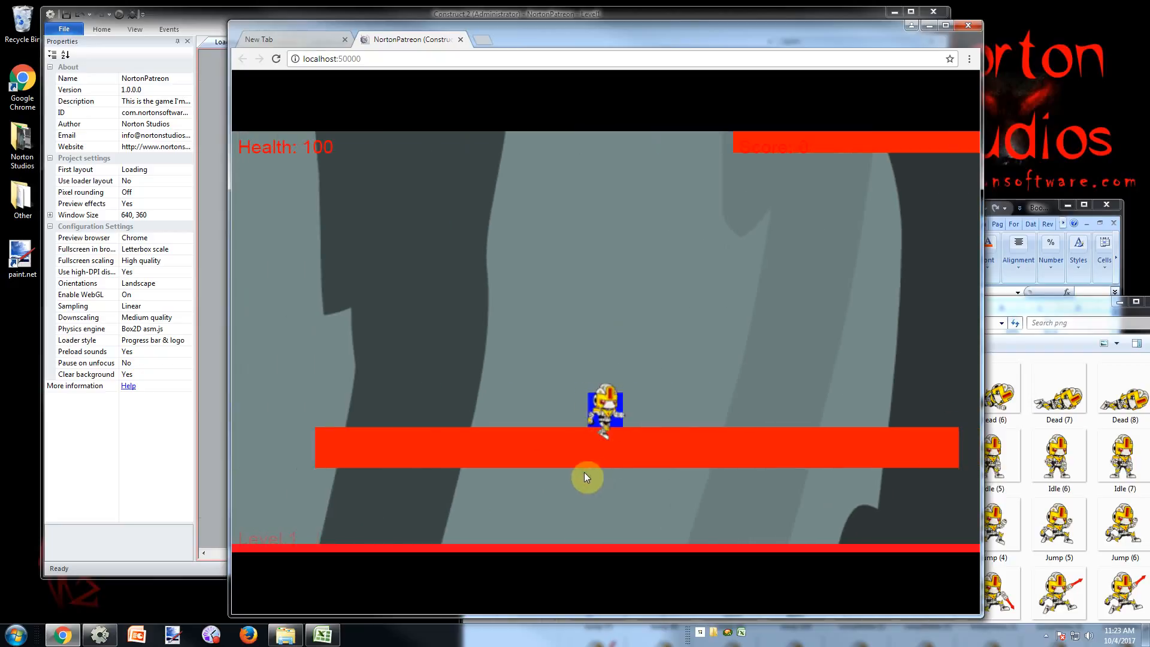
key(Right)
key(Left)
click(714, 409)
click(752, 417)
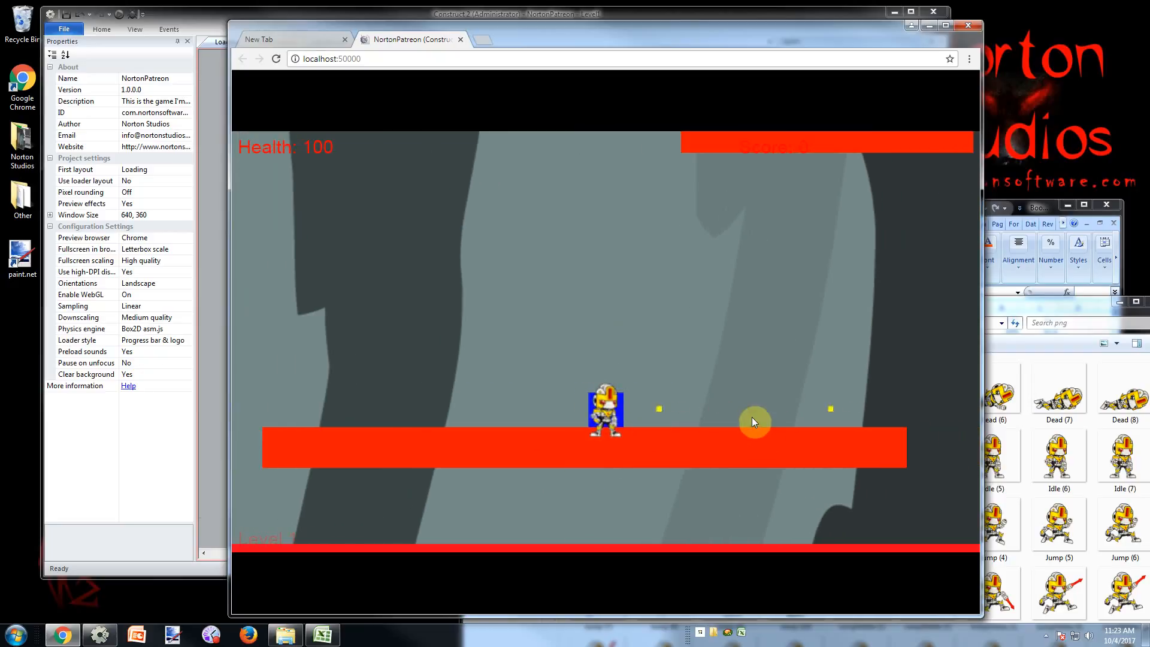
Test the firing direction by shooting repeatedly while the player runs and turns left and right on the platform
key(Left)
click(541, 417)
key(Right)
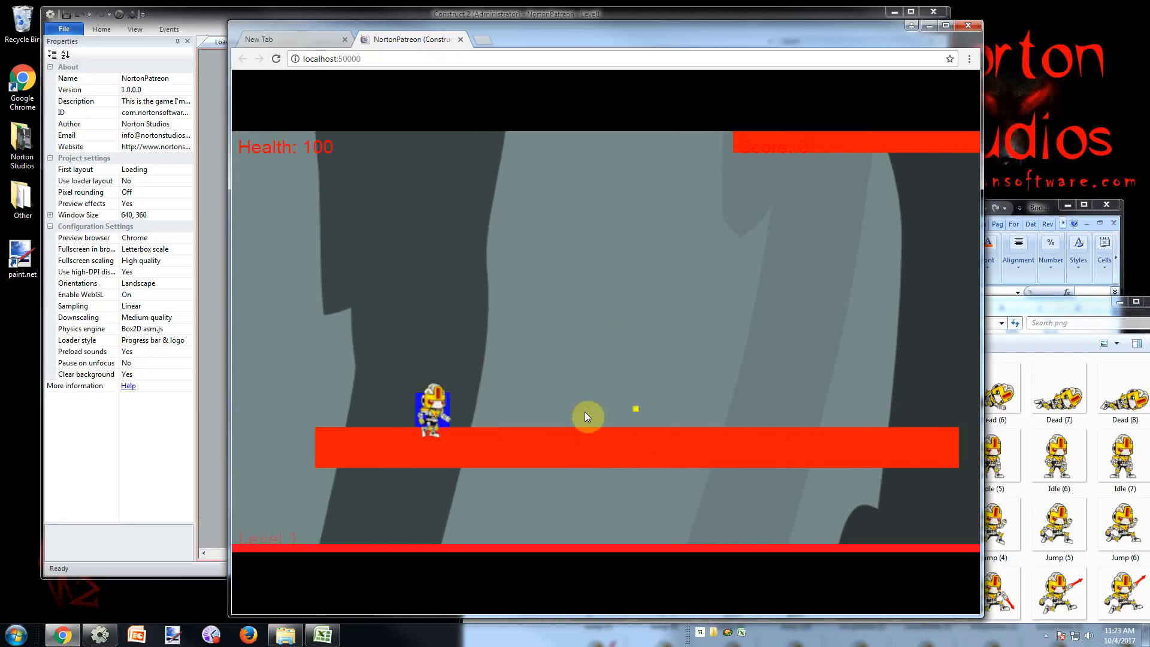
click(605, 413)
click(736, 425)
click(778, 415)
key(Left)
click(727, 420)
click(725, 425)
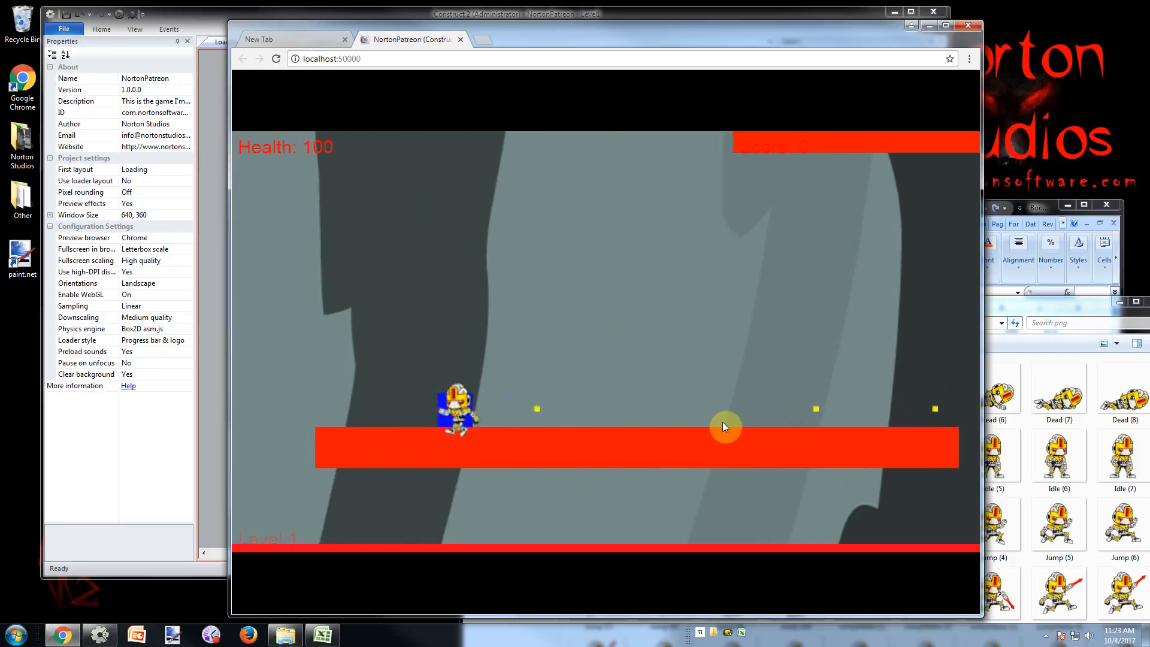
key(Right)
click(772, 436)
click(807, 446)
key(Left)
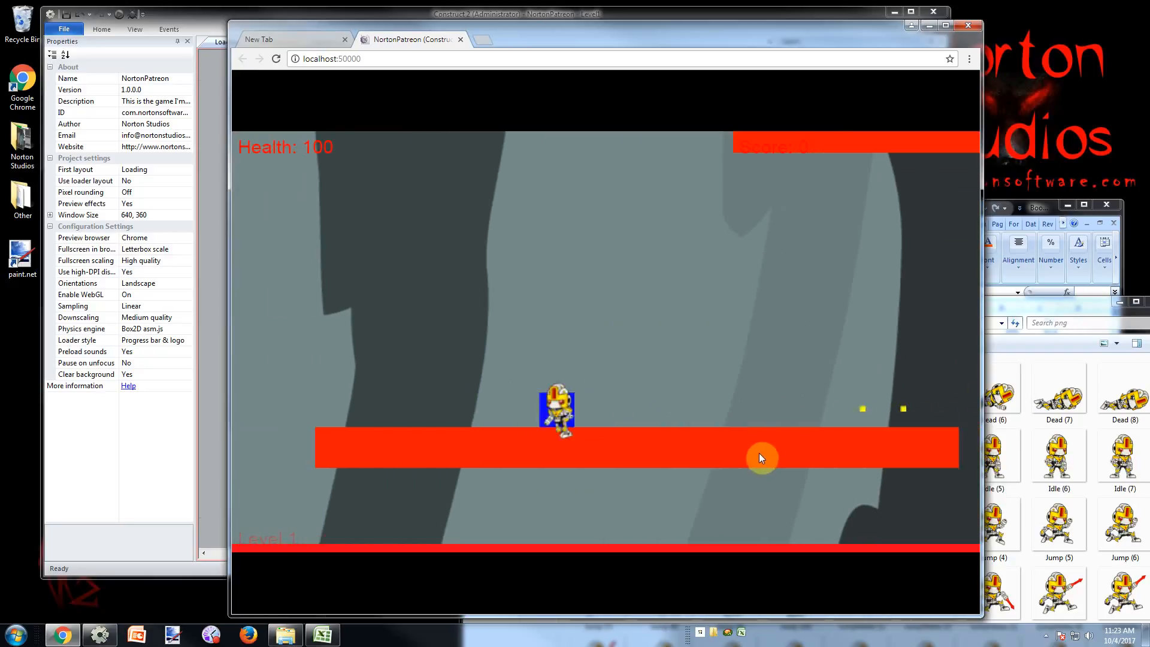
click(760, 454)
key(Right)
click(859, 457)
key(Left)
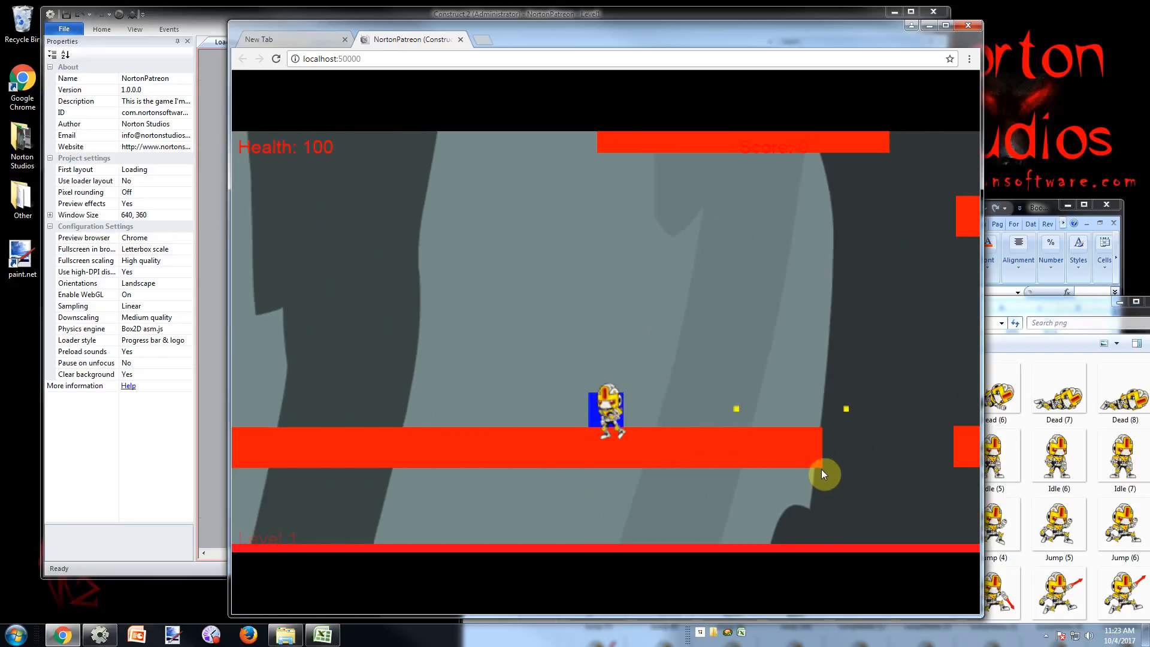
click(822, 468)
click(822, 468)
click(822, 468)
key(Right)
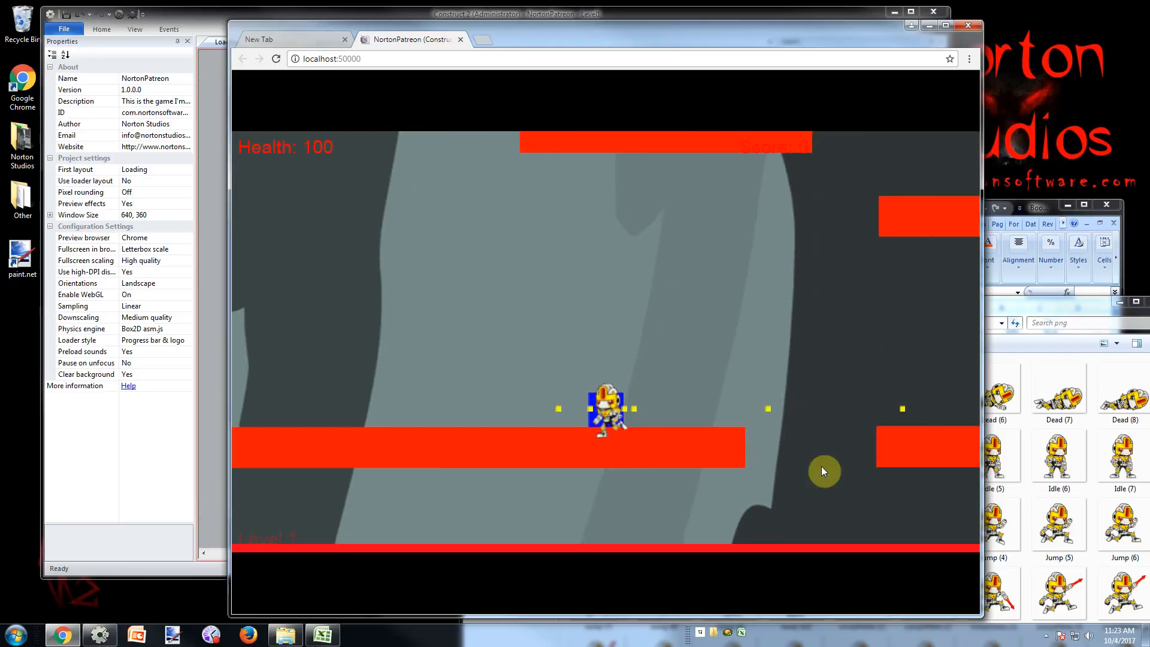
click(822, 467)
key(Left)
click(821, 466)
click(822, 466)
click(822, 466)
click(822, 467)
key(Right)
click(818, 455)
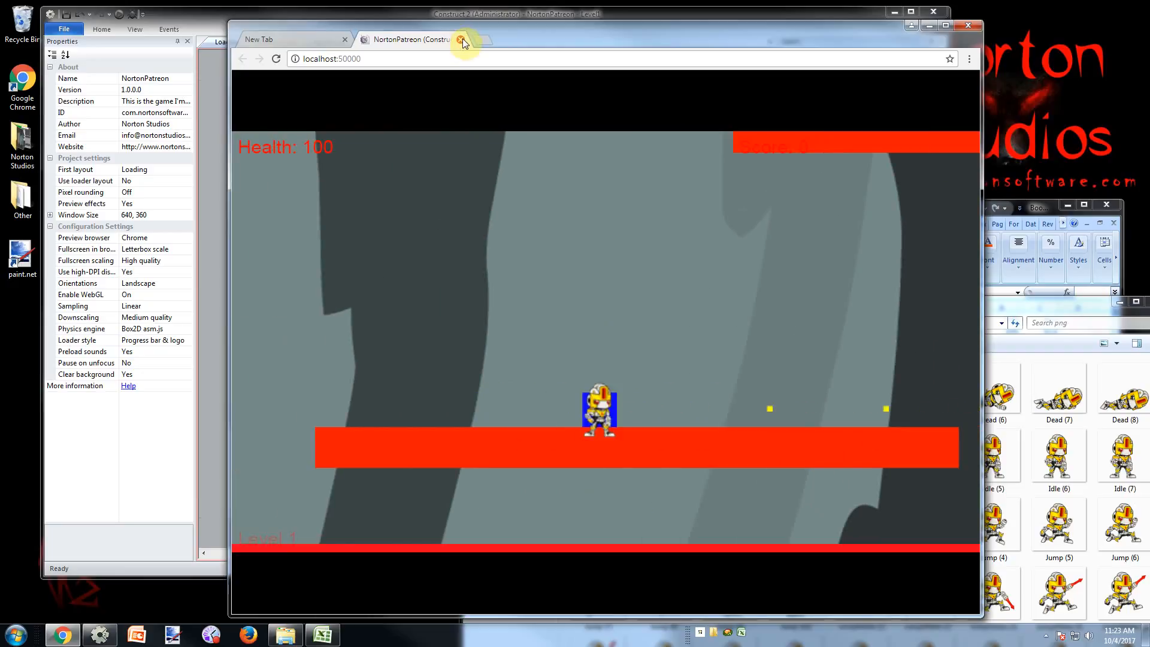
Close the preview and inspect the Bullet behavior properties of PlayerBullet1 in the Level1 layout, including Set angle
click(461, 40)
click(482, 16)
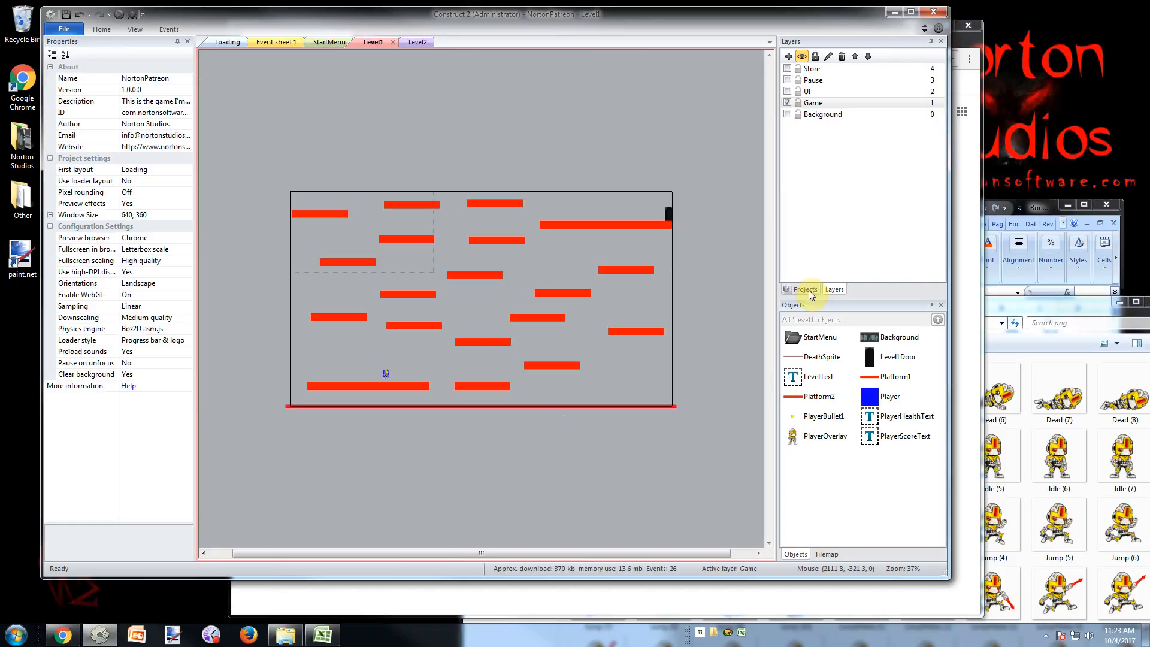
drag(590, 429, 533, 406)
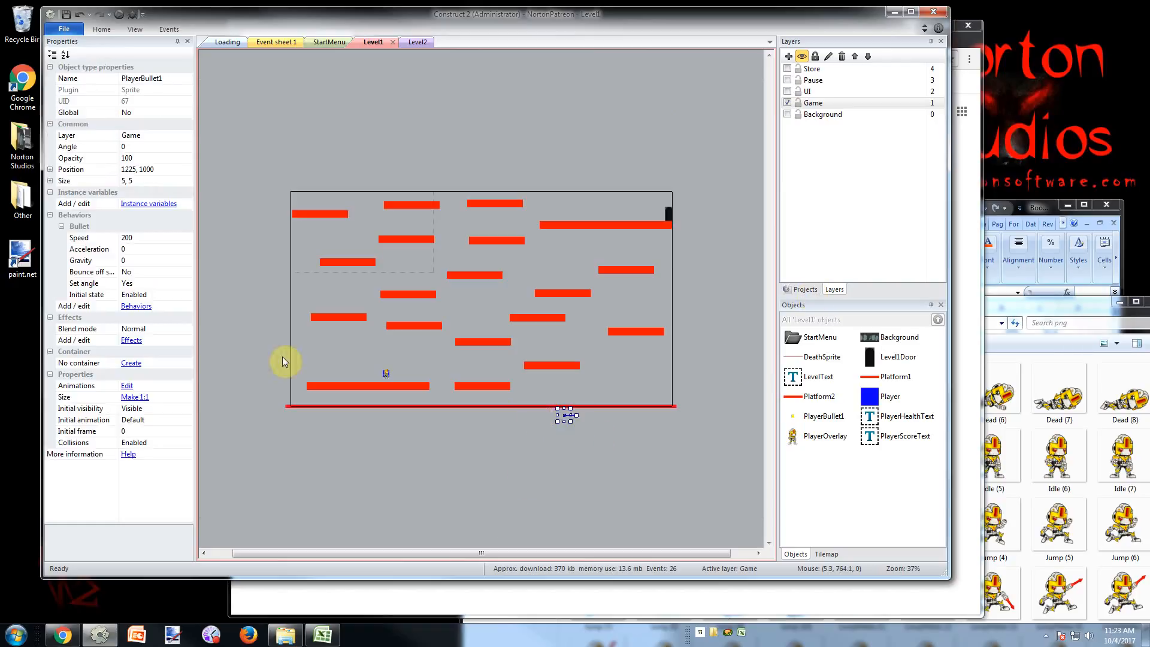
click(96, 284)
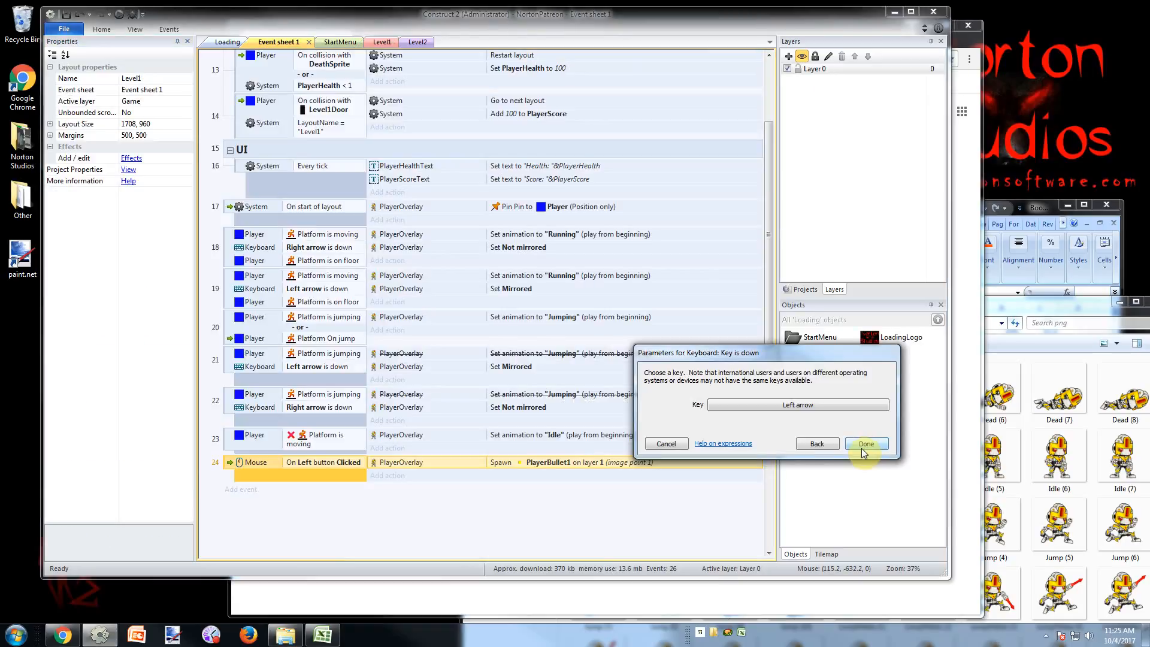
Discard the Keyboard key condition and add a PlayerOverlay "Is mirrored" condition to the left button clicked event in Event sheet 1
click(665, 444)
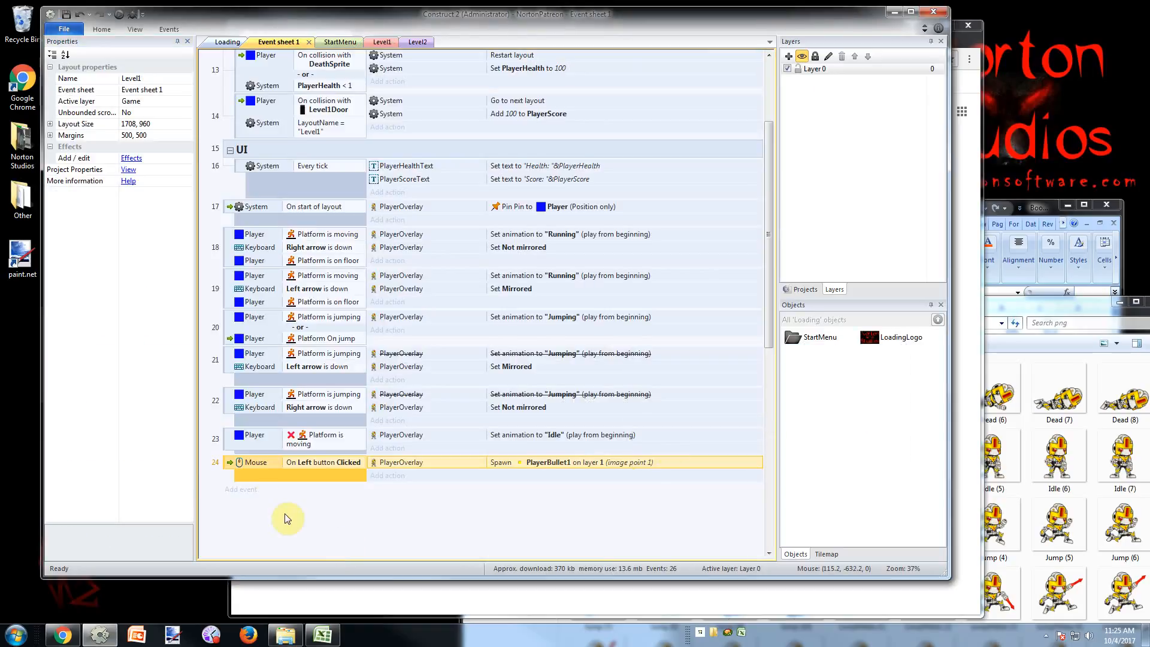
right_click(308, 464)
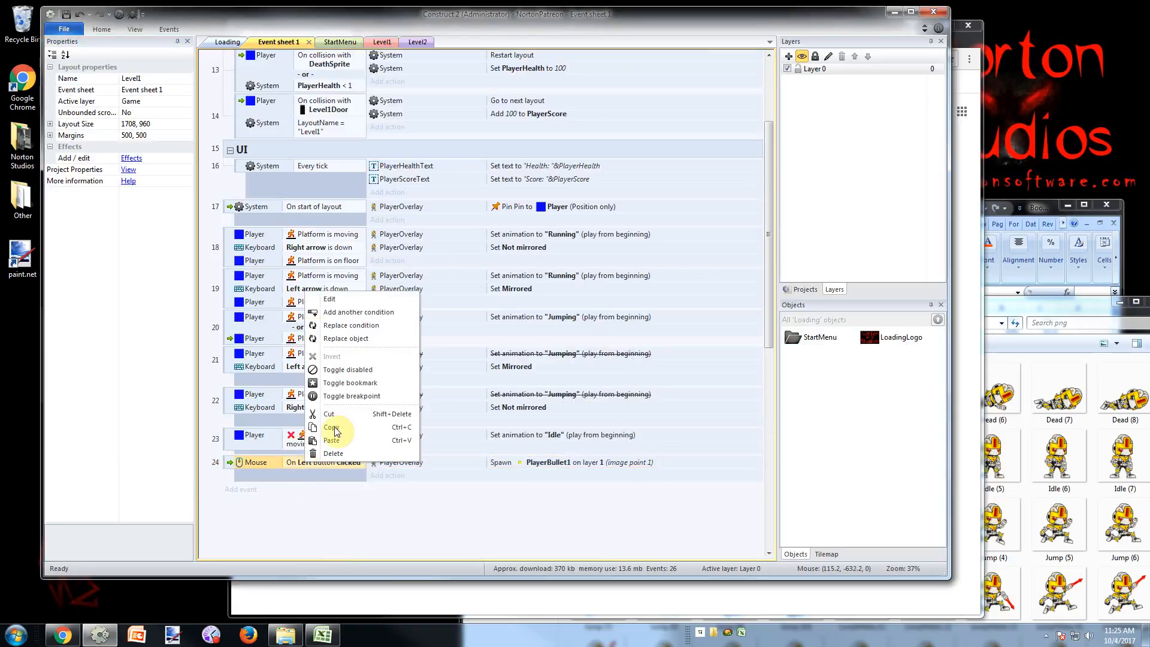
click(362, 313)
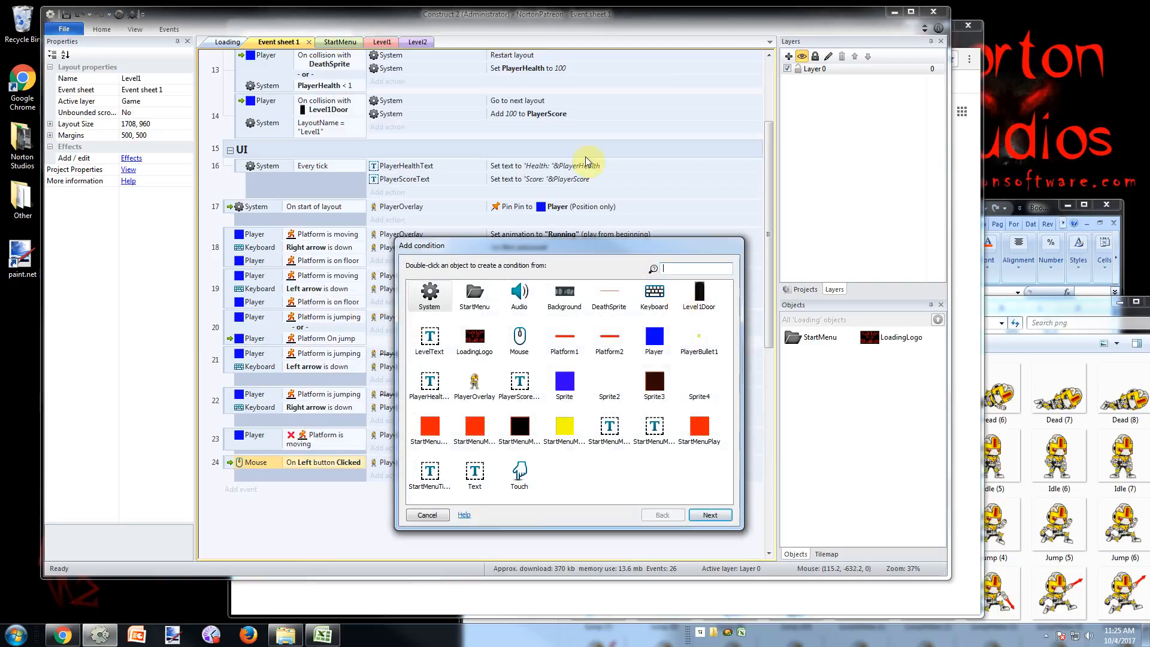
double_click(474, 384)
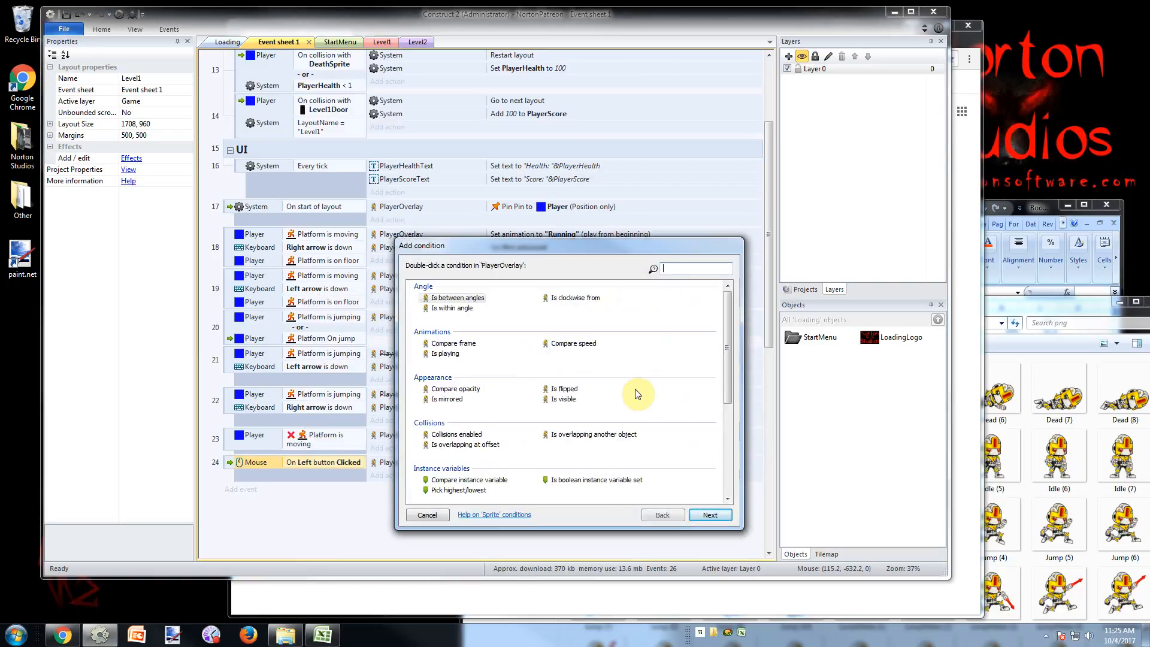
double_click(447, 399)
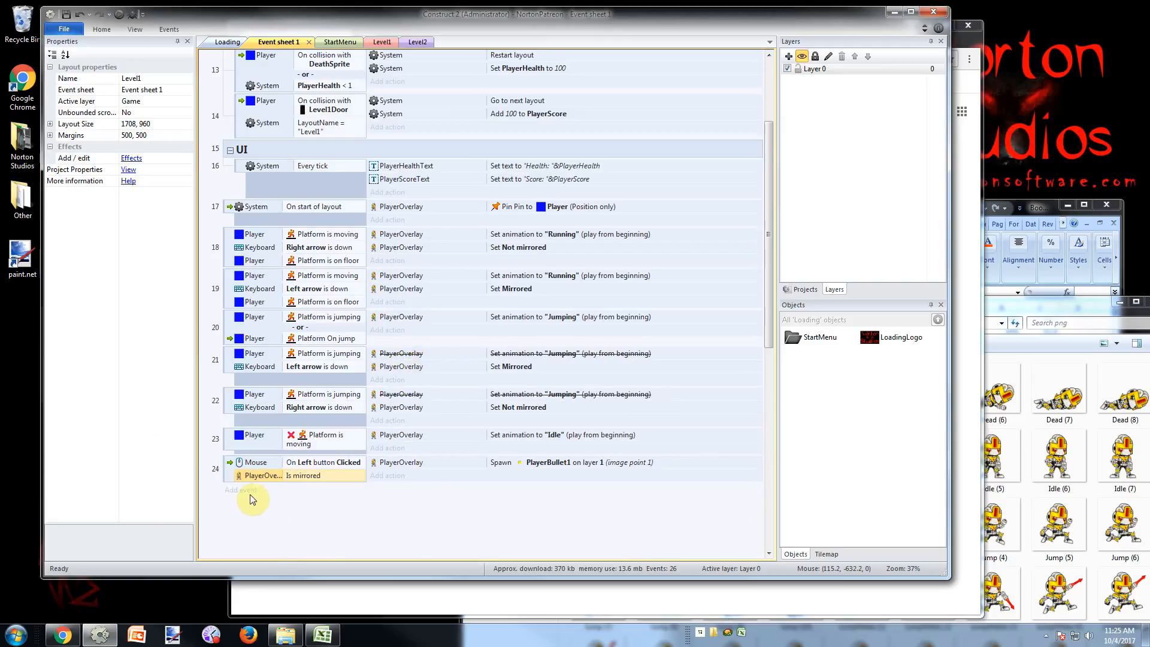
Duplicate the left-click shooting event and invert the "Is mirrored" condition in the first copy
click(234, 474)
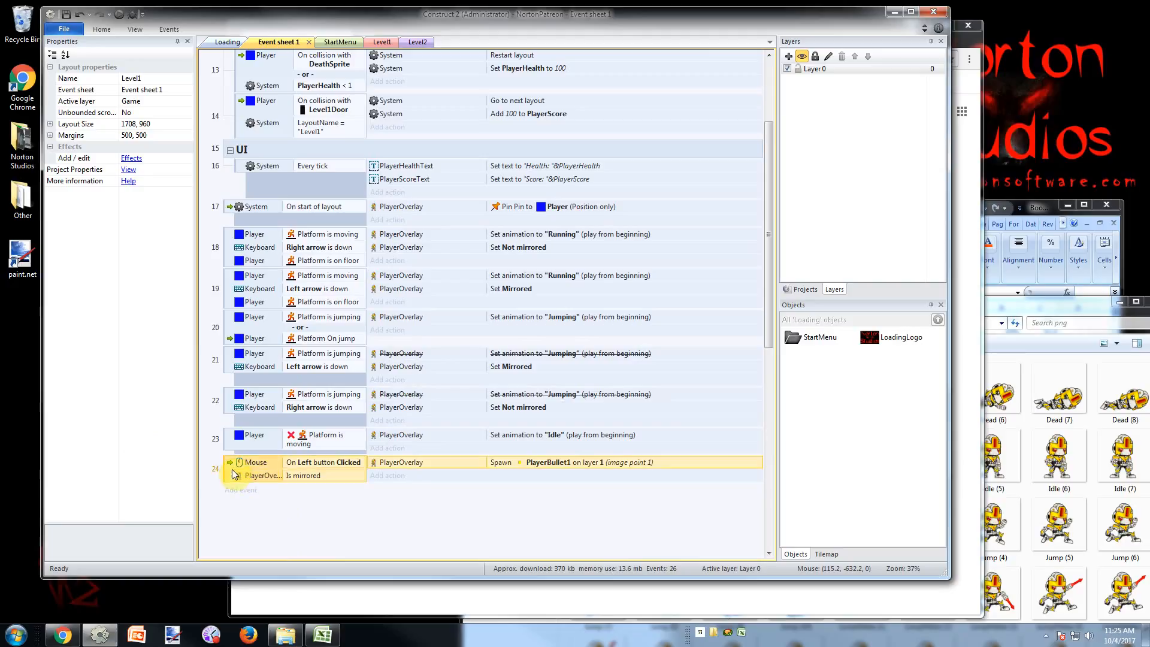
key(ctrl+c)
key(ctrl+v)
right_click(322, 476)
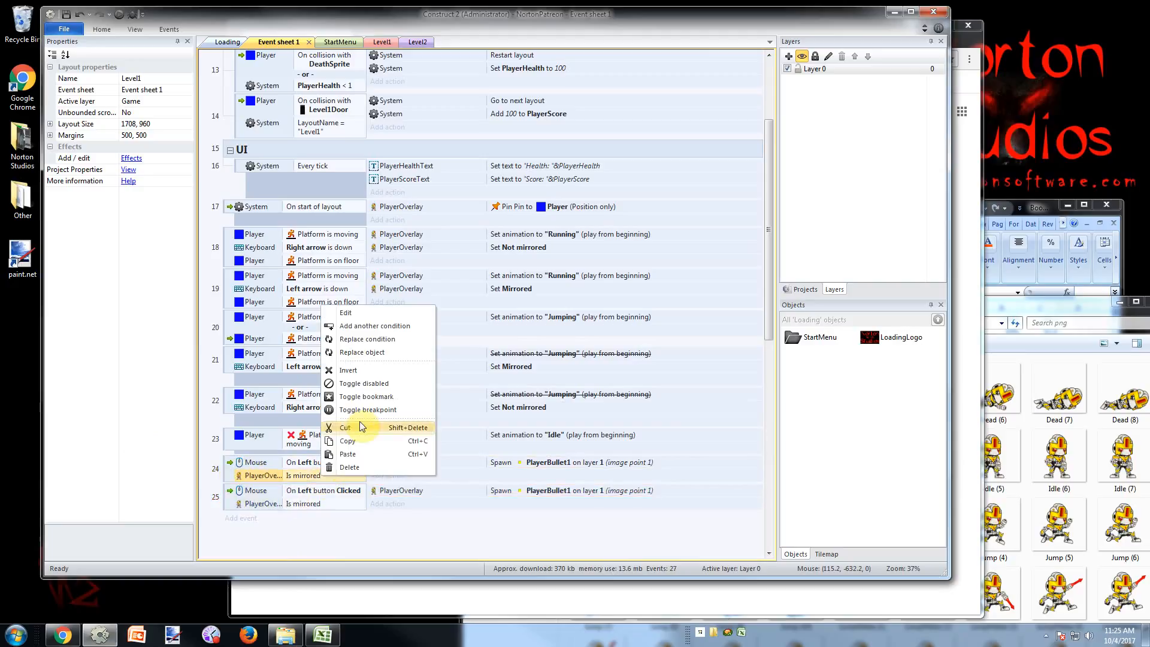
click(359, 370)
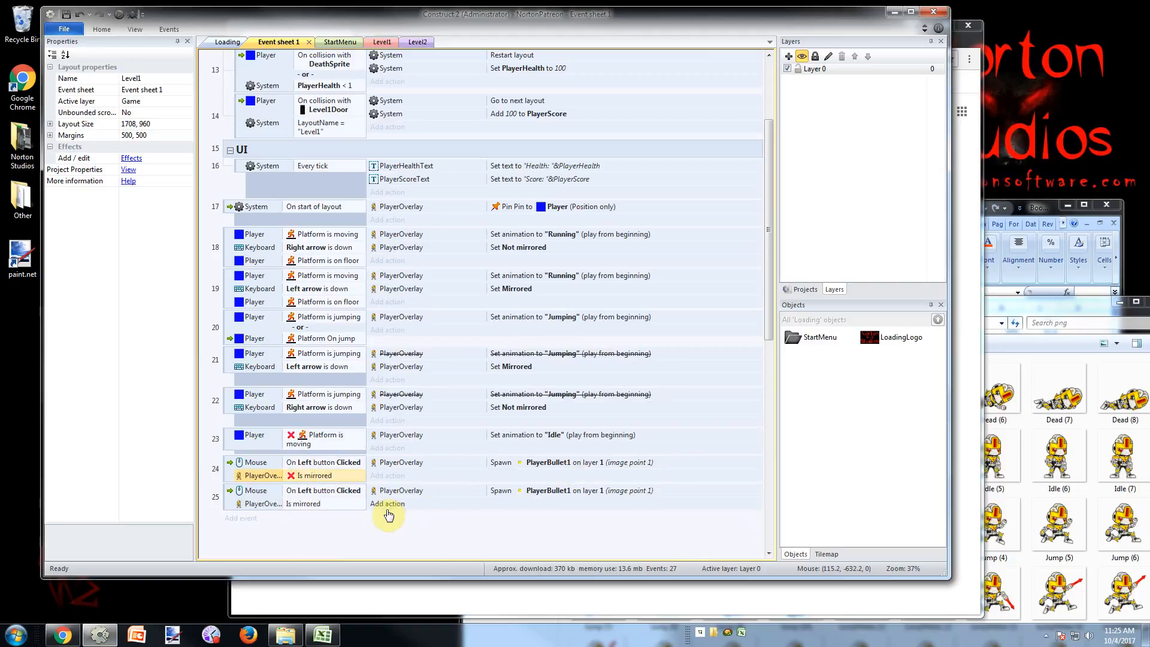
Add a PlayerBullet1 action to the mirrored left-click event that sets the Bullet angle of motion to 180 degrees
click(386, 505)
double_click(657, 342)
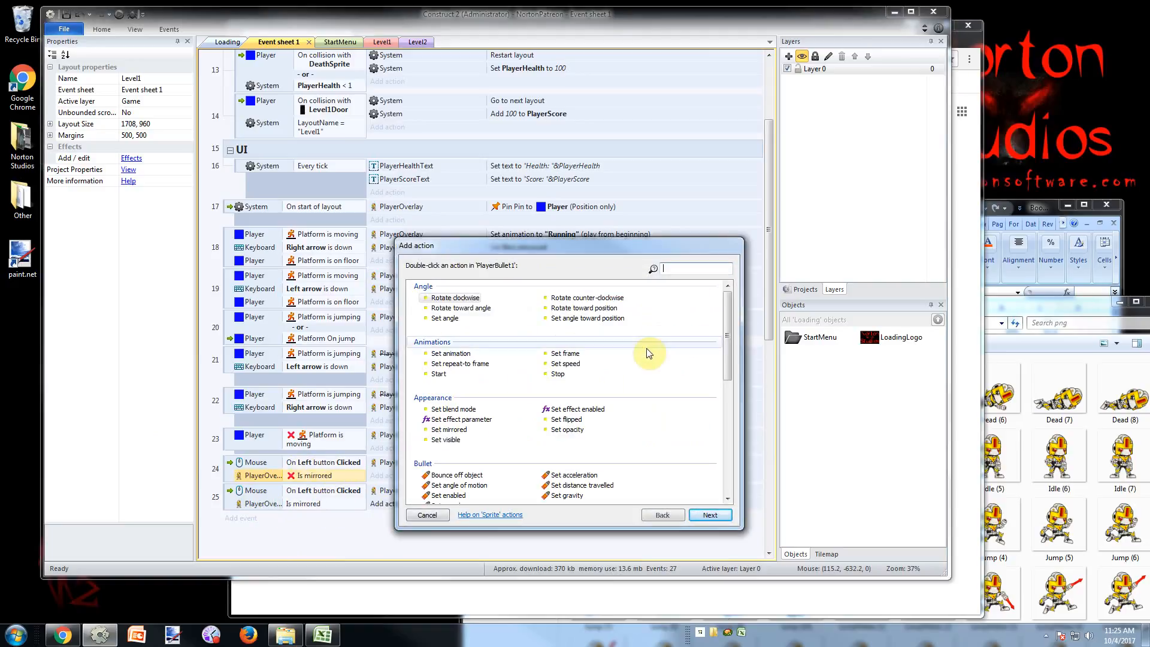
drag(728, 360, 728, 414)
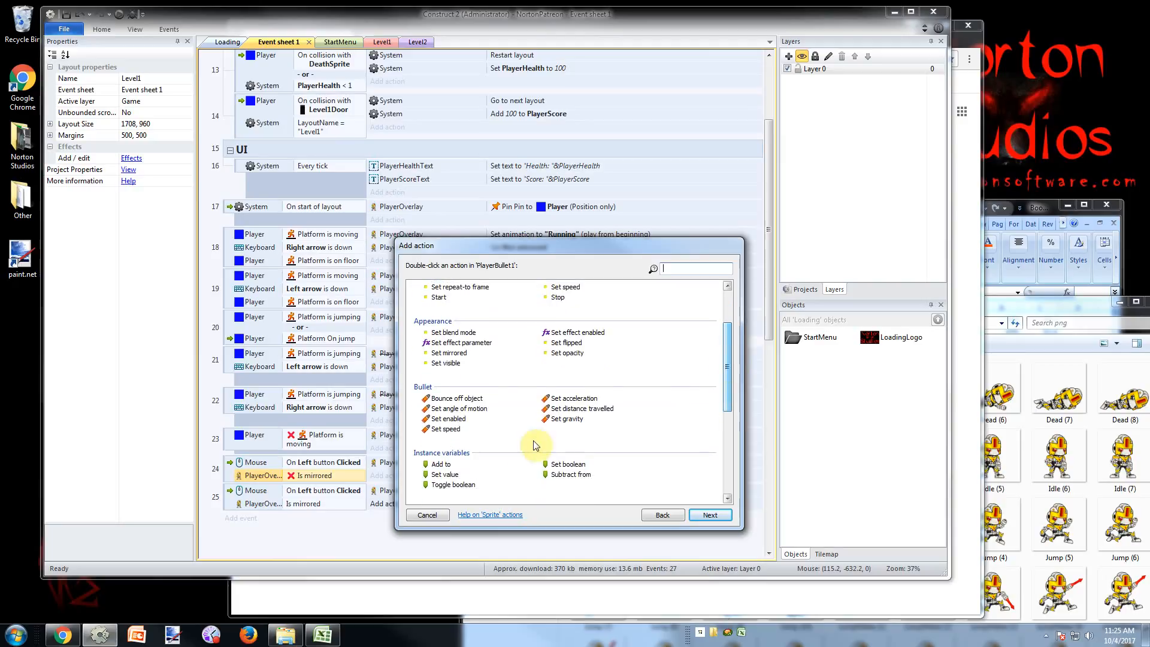
double_click(473, 409)
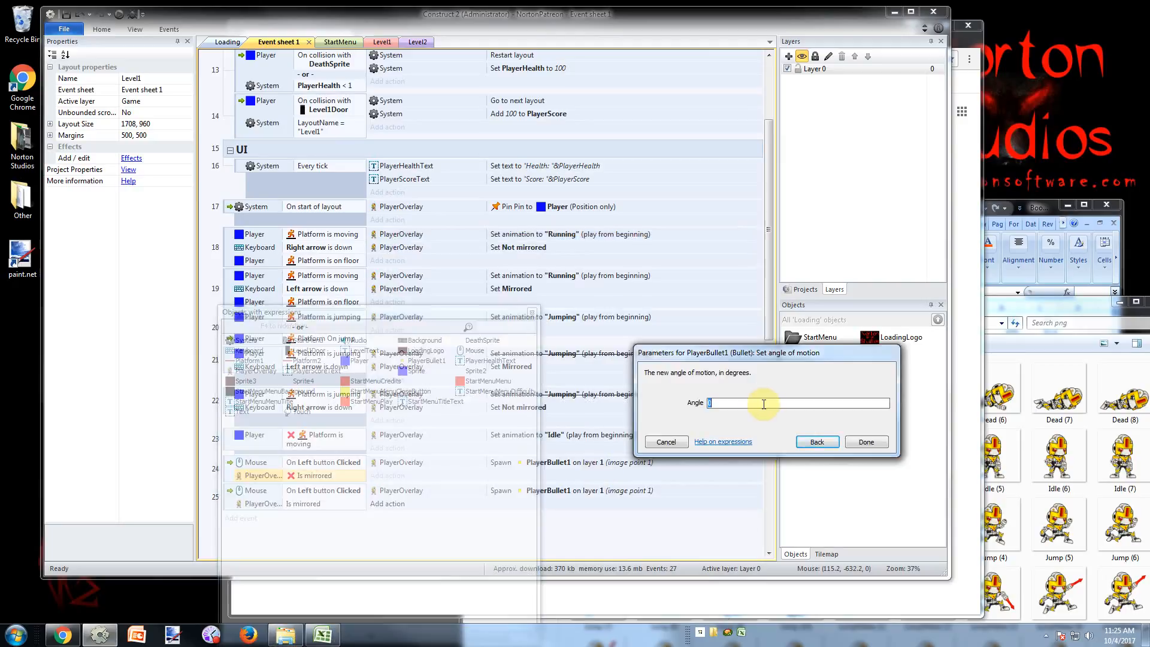
text(180)
key(Return)
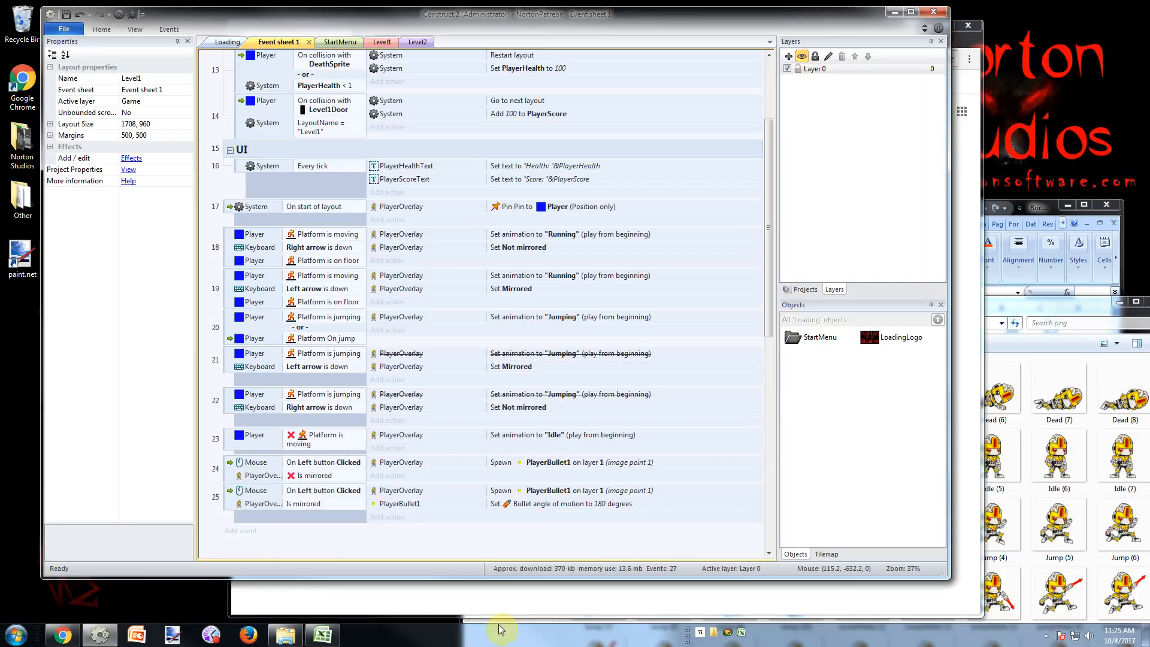
Preview the Level1 layout and fire bullets while the player faces right and left on the platform
click(381, 42)
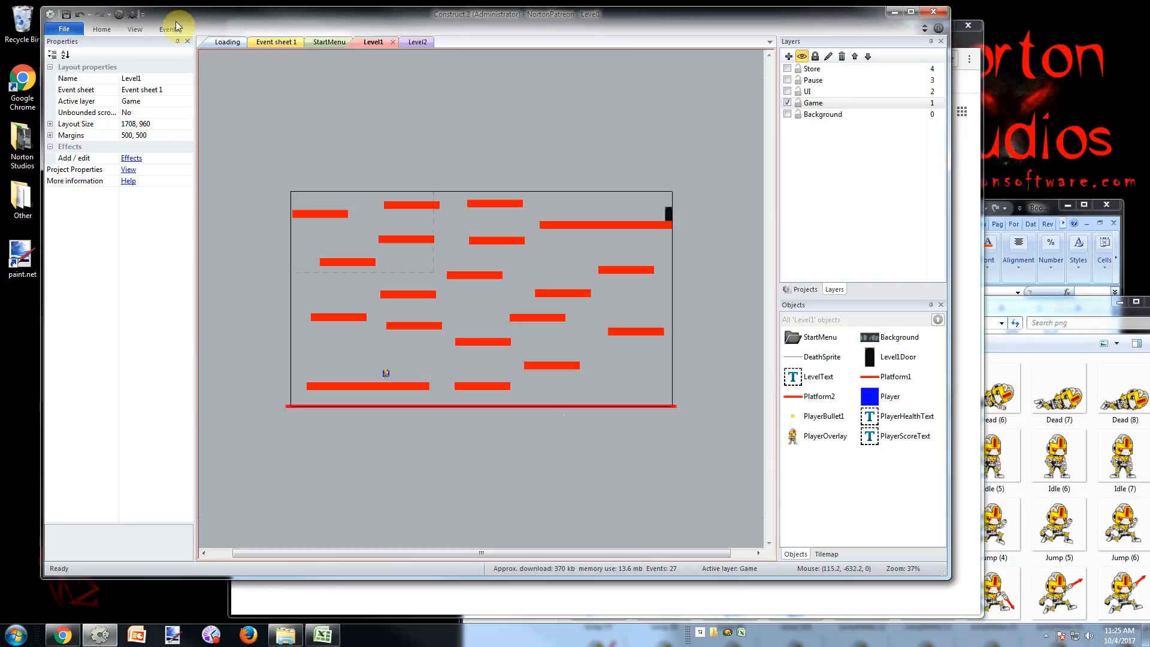
click(120, 14)
click(690, 437)
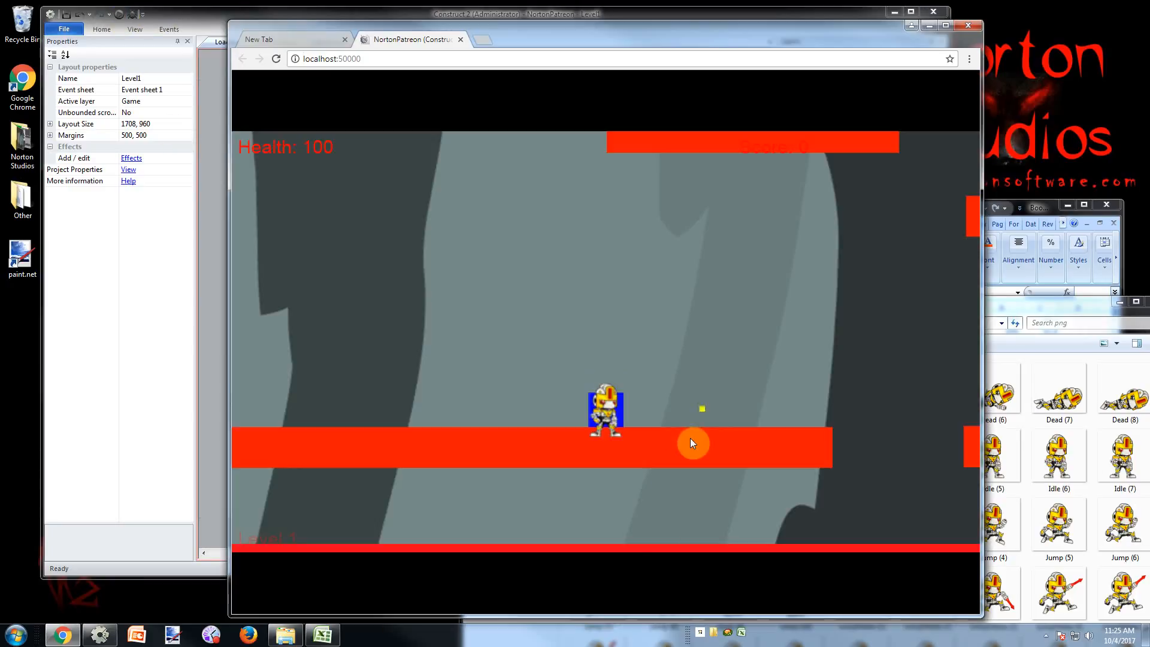
key(Right)
click(708, 432)
click(710, 431)
click(712, 430)
key(Left)
click(479, 430)
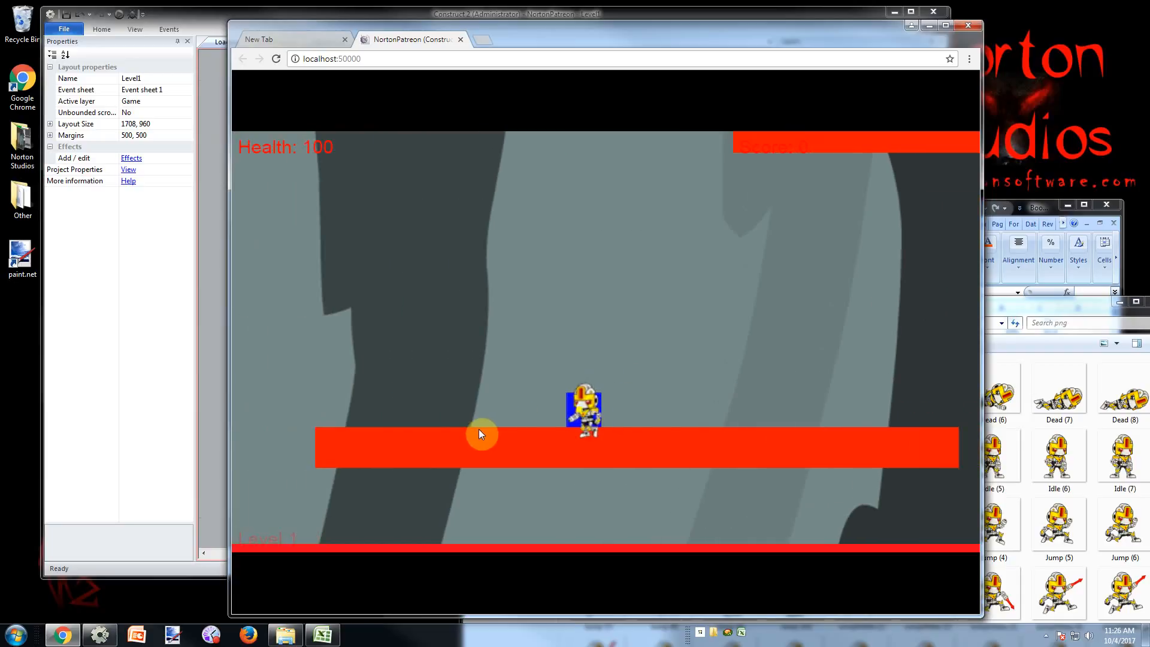
click(461, 430)
click(411, 430)
click(411, 430)
click(411, 431)
key(Left)
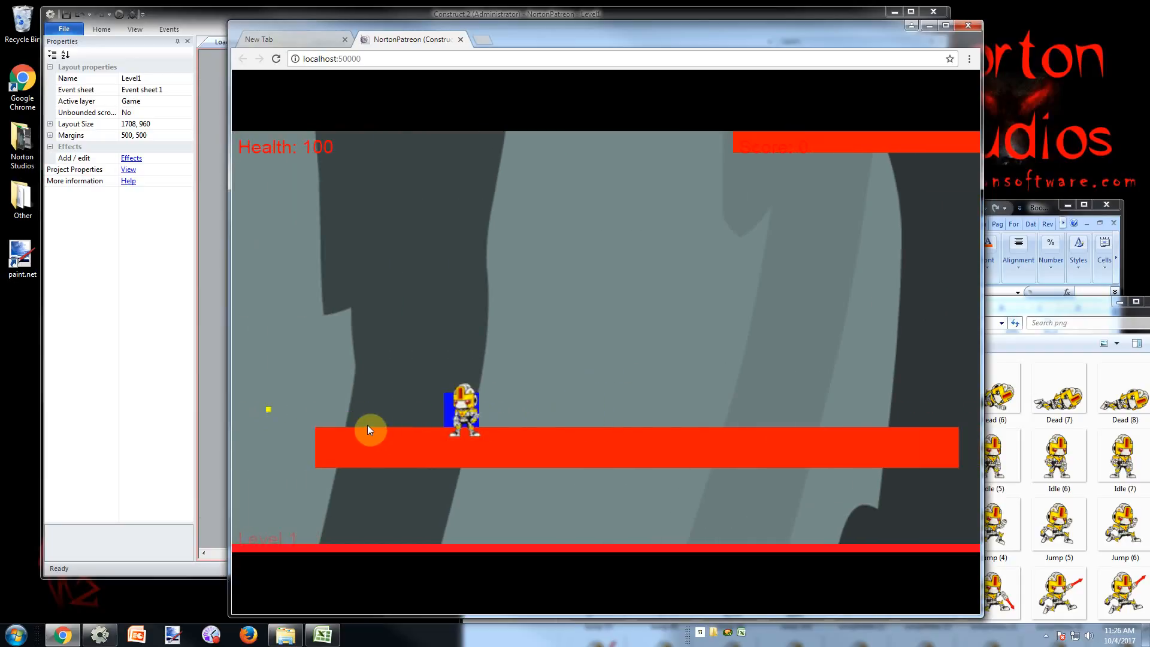
click(368, 424)
click(368, 424)
click(368, 425)
key(Right)
click(737, 424)
click(748, 419)
click(753, 418)
click(806, 419)
click(842, 419)
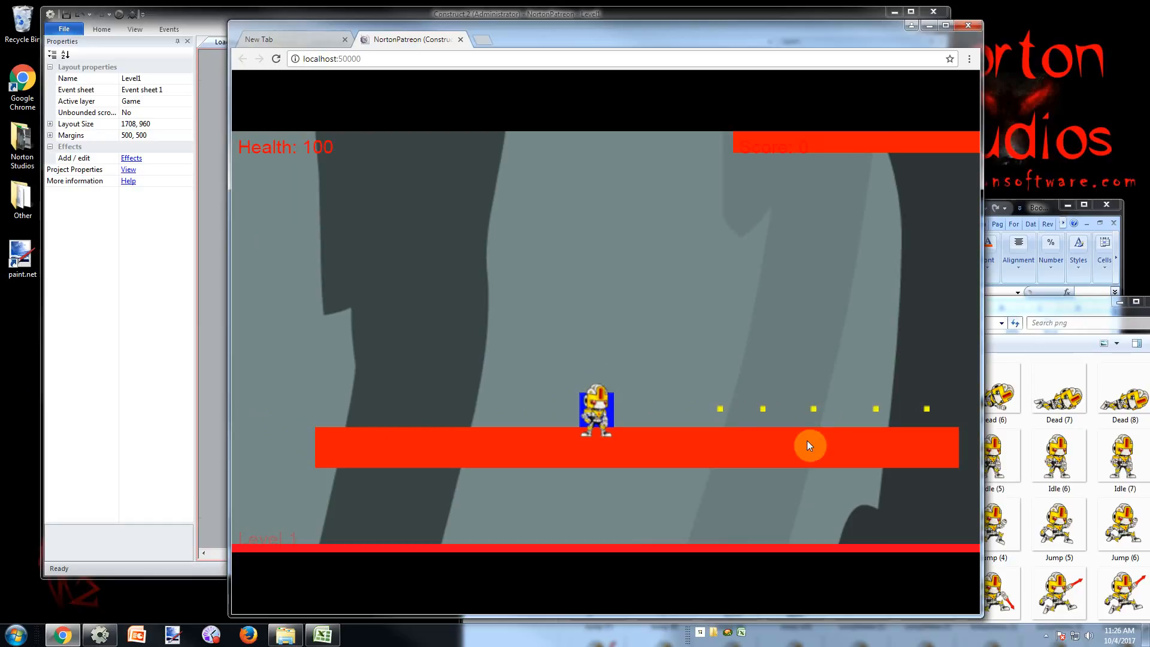
Test the firing direction while the player jumps and turns between left and right
key(Left)
click(567, 423)
key(Right)
click(612, 419)
key(Up)
click(616, 414)
click(611, 402)
key(Left)
click(595, 398)
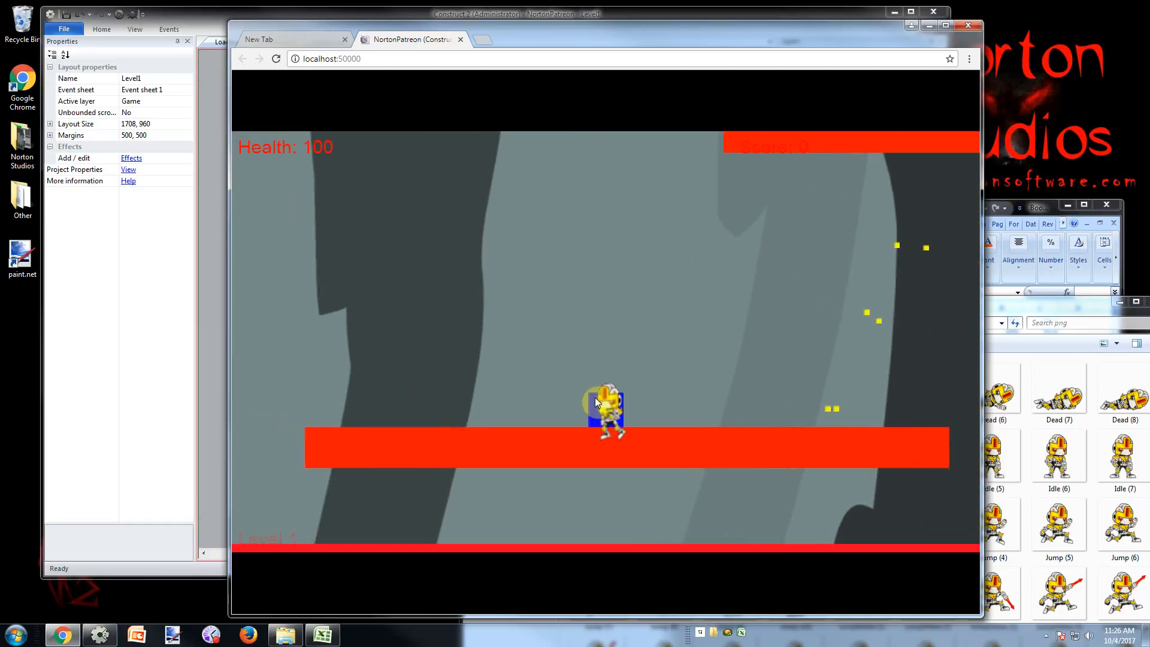
key(Up)
click(590, 395)
click(588, 394)
key(Right)
key(Right)
key(Up)
click(579, 393)
click(578, 392)
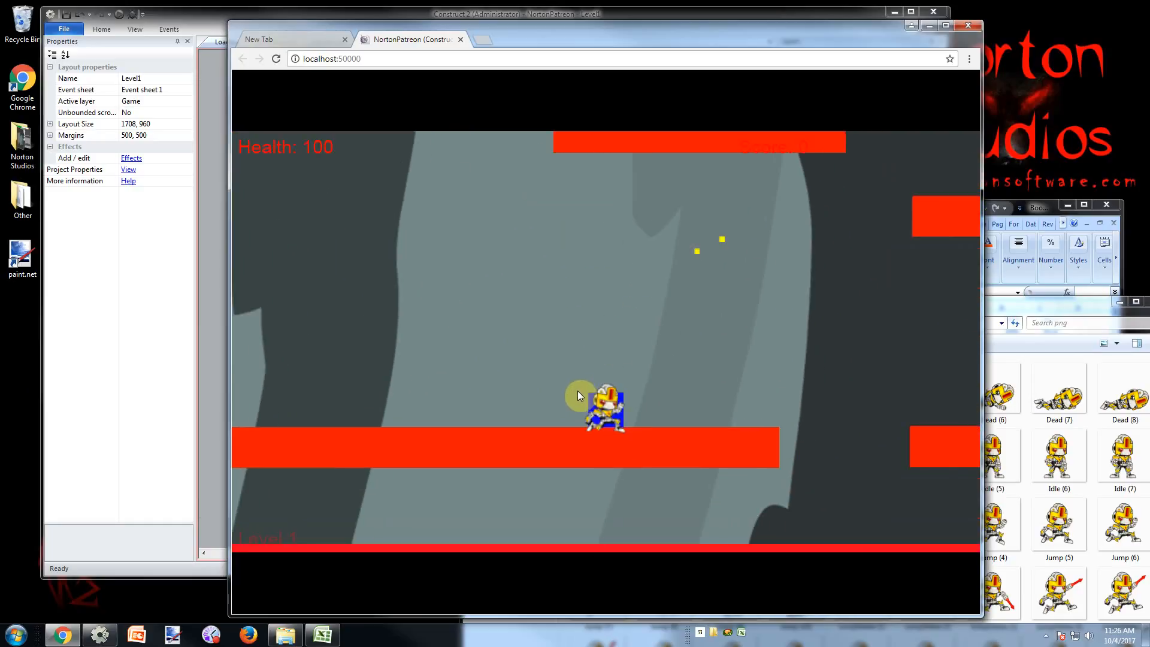
key(Left)
key(Up)
click(566, 393)
key(Right)
key(Up)
key(Left)
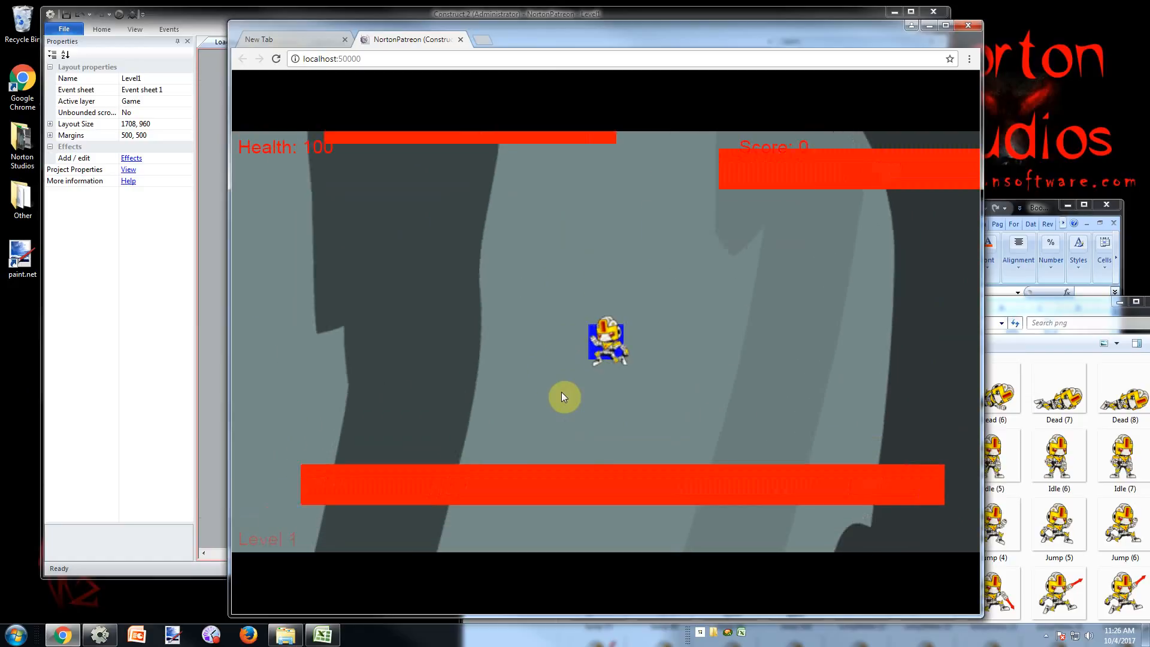
key(Right)
key(Up)
key(Left)
click(561, 393)
key(Right)
key(Up)
click(560, 393)
key(Left)
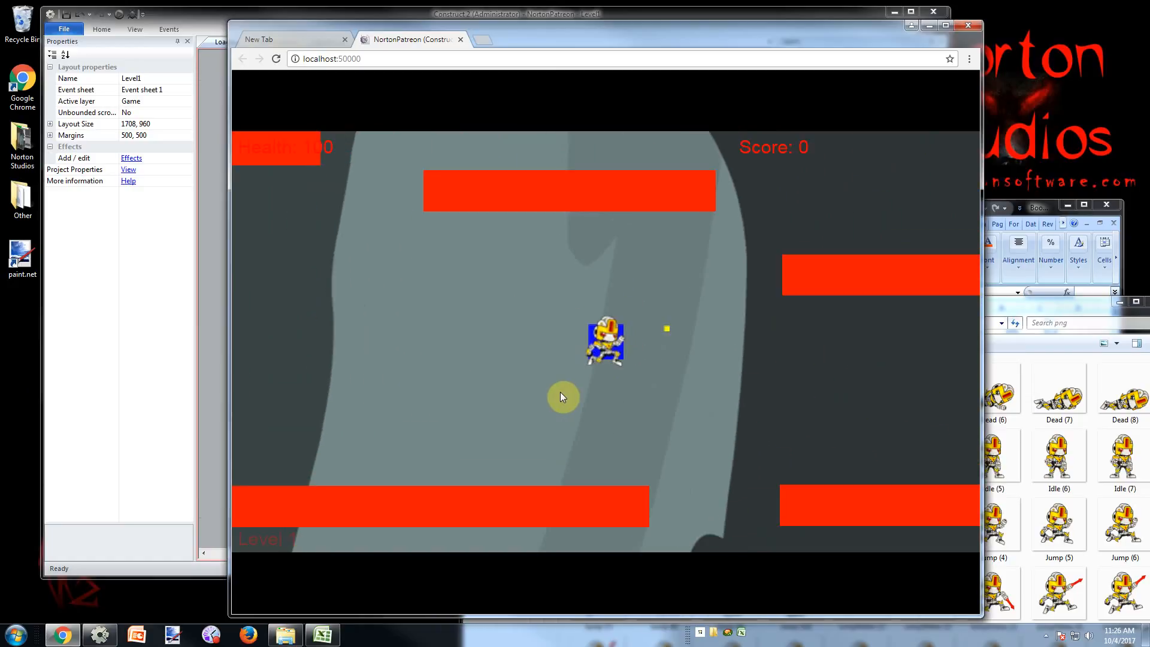
key(Up)
key(Right)
click(561, 393)
key(Left)
key(Up)
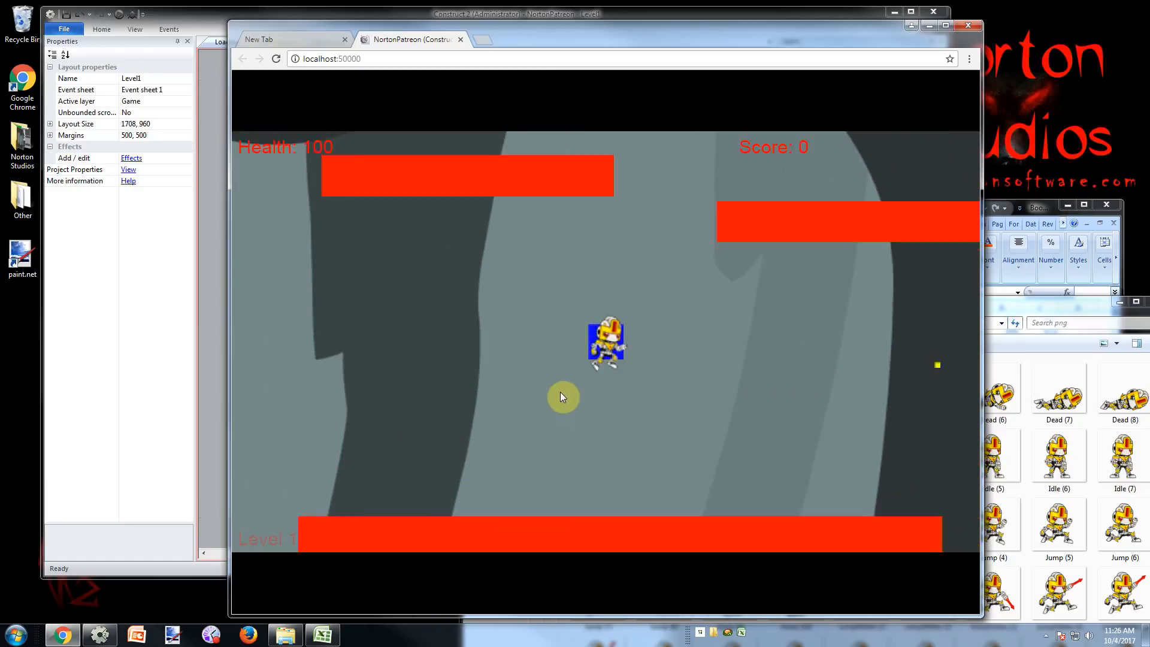
Fire more bullets to both sides around a jump and landing, and close the preview
key(Right)
click(560, 393)
click(559, 392)
key(Left)
click(559, 392)
key(Right)
click(559, 392)
key(Up)
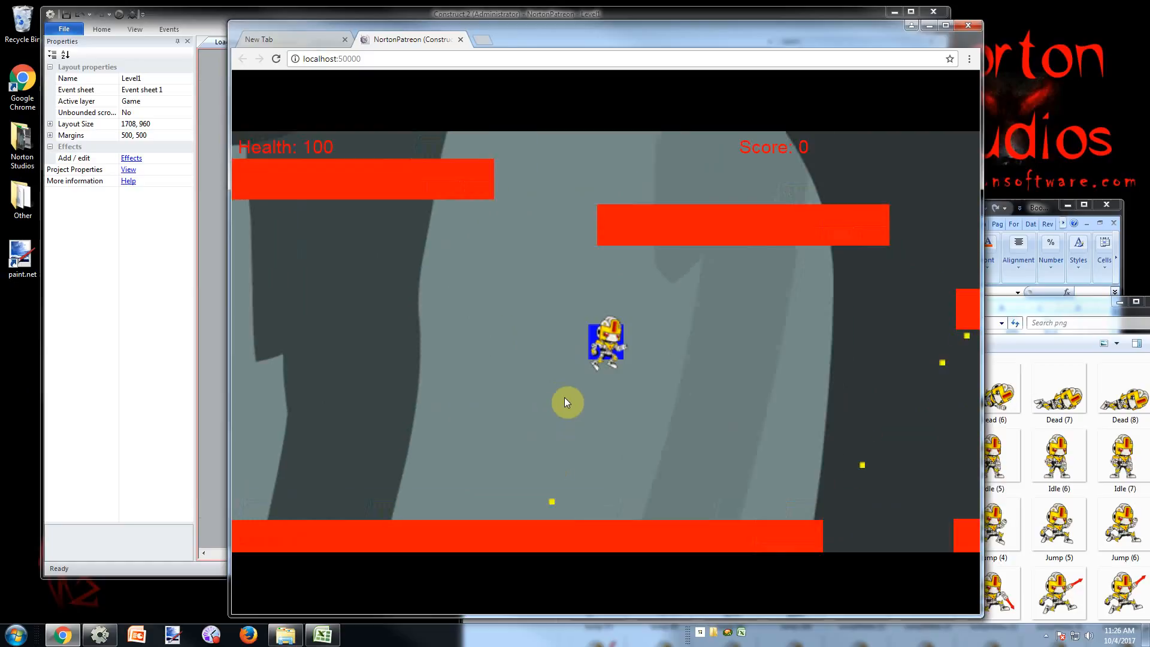
key(Left)
click(575, 404)
click(574, 404)
click(575, 404)
click(575, 403)
click(574, 404)
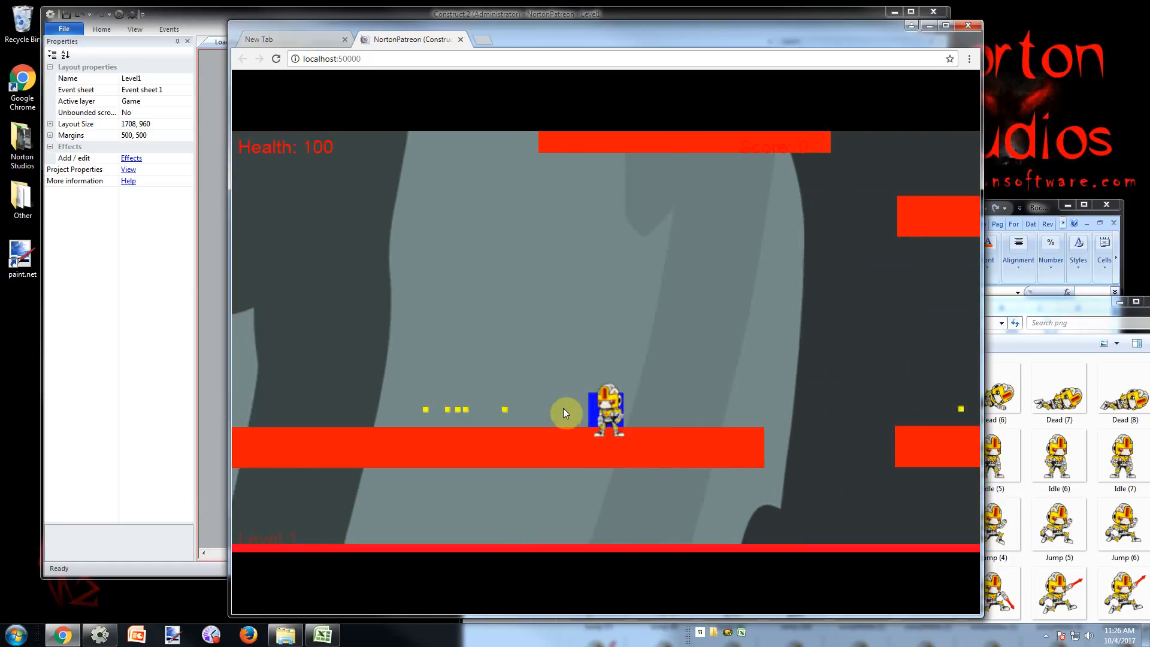
click(461, 39)
click(572, 149)
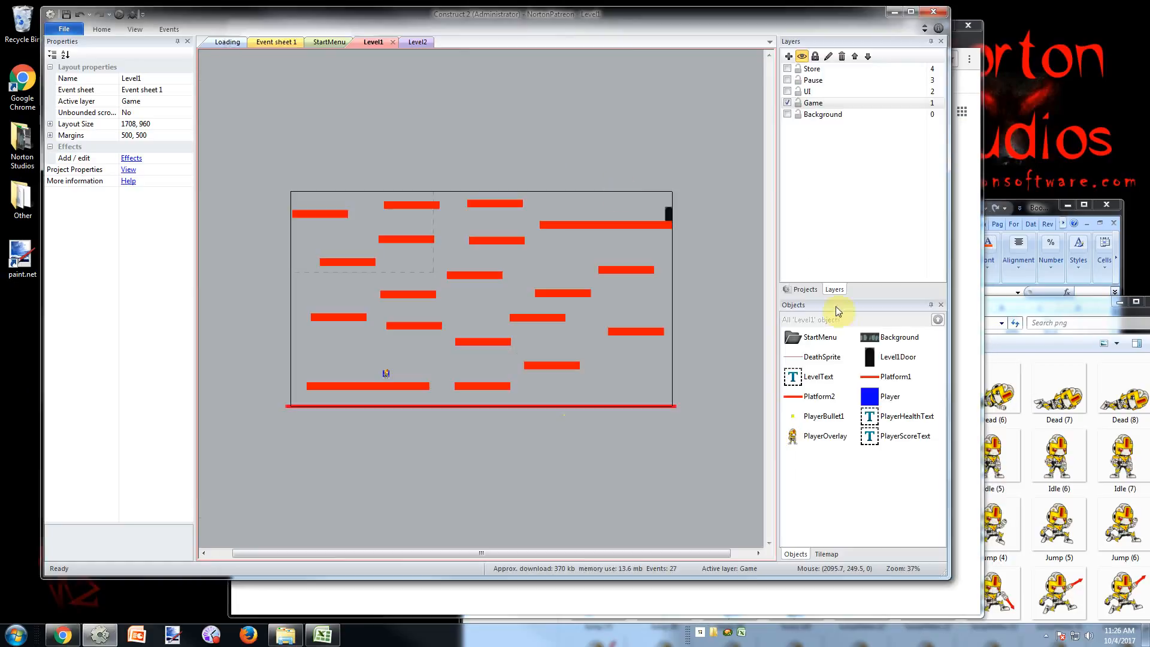
Set the Bullet behavior speed of PlayerBullet1 to 400
click(821, 411)
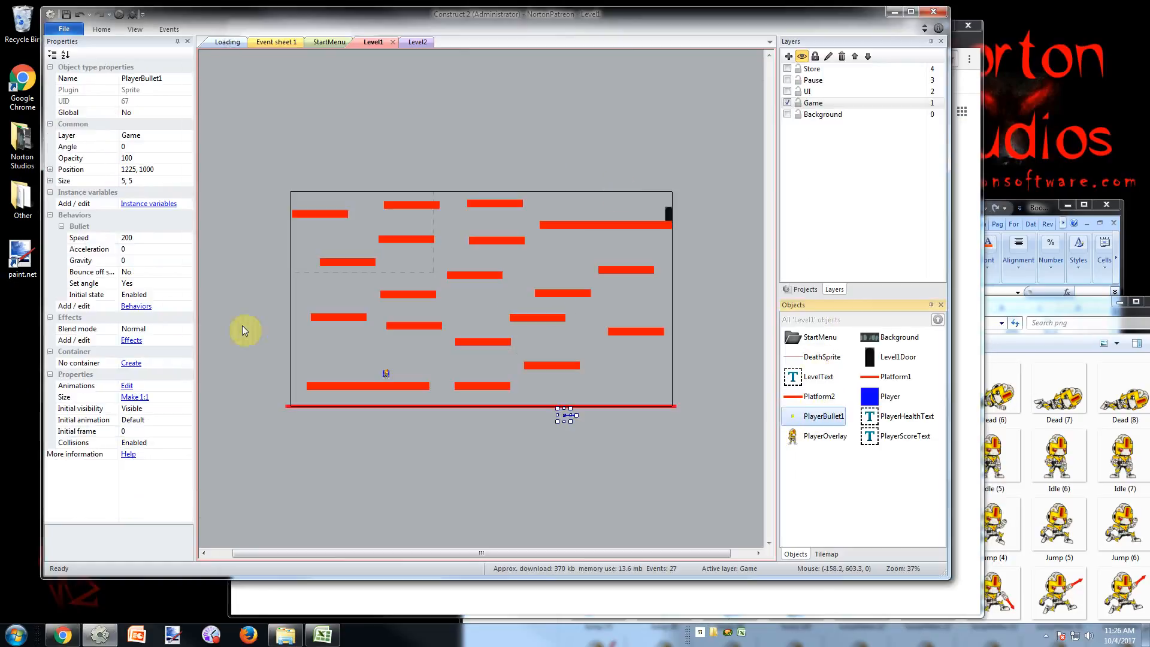
click(153, 241)
text(400)
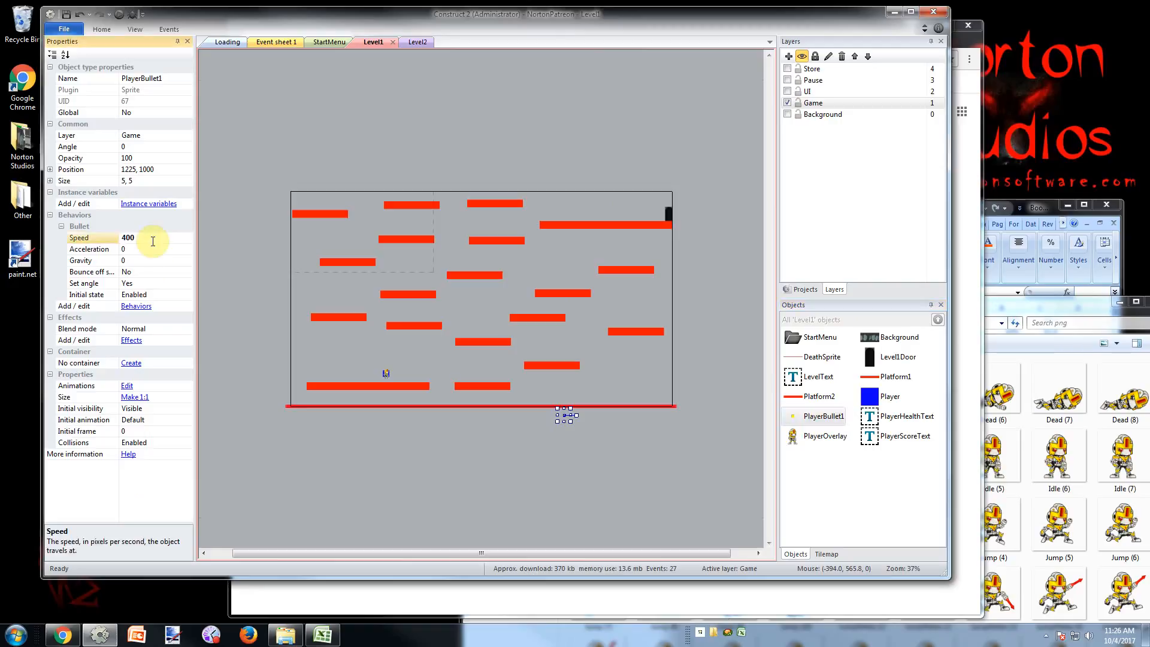
key(Return)
Preview Level1 again, fire in both directions to check the bullet speed, close the preview and deselect the bullet
click(121, 15)
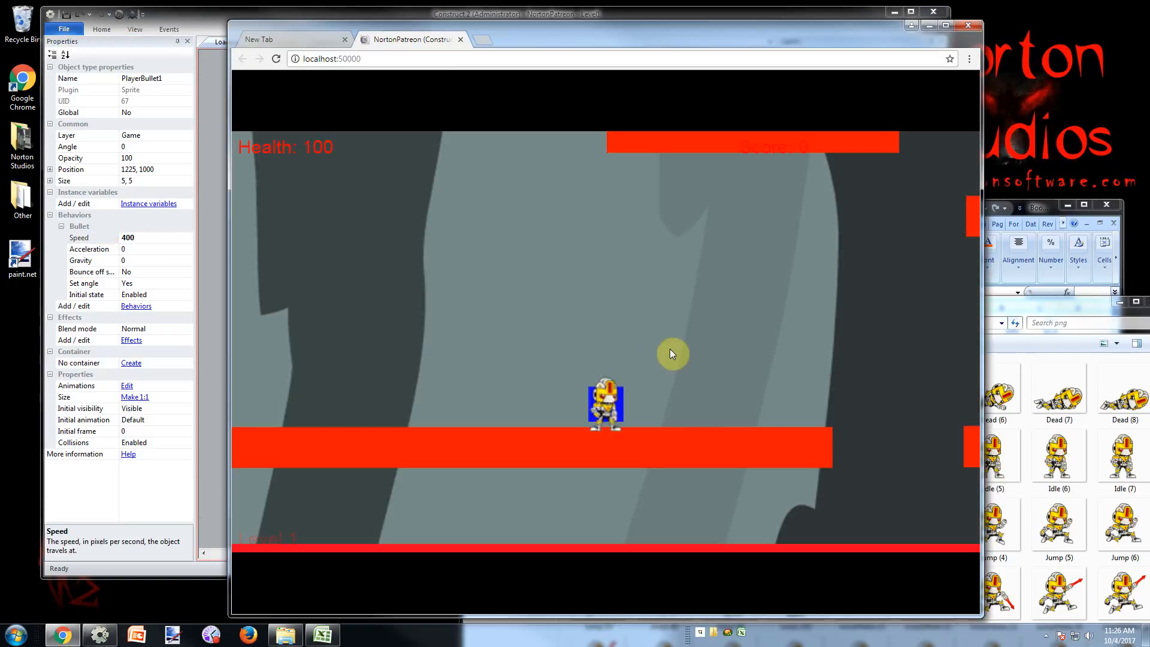
click(670, 349)
key(d)
click(655, 380)
click(655, 382)
click(655, 388)
key(a)
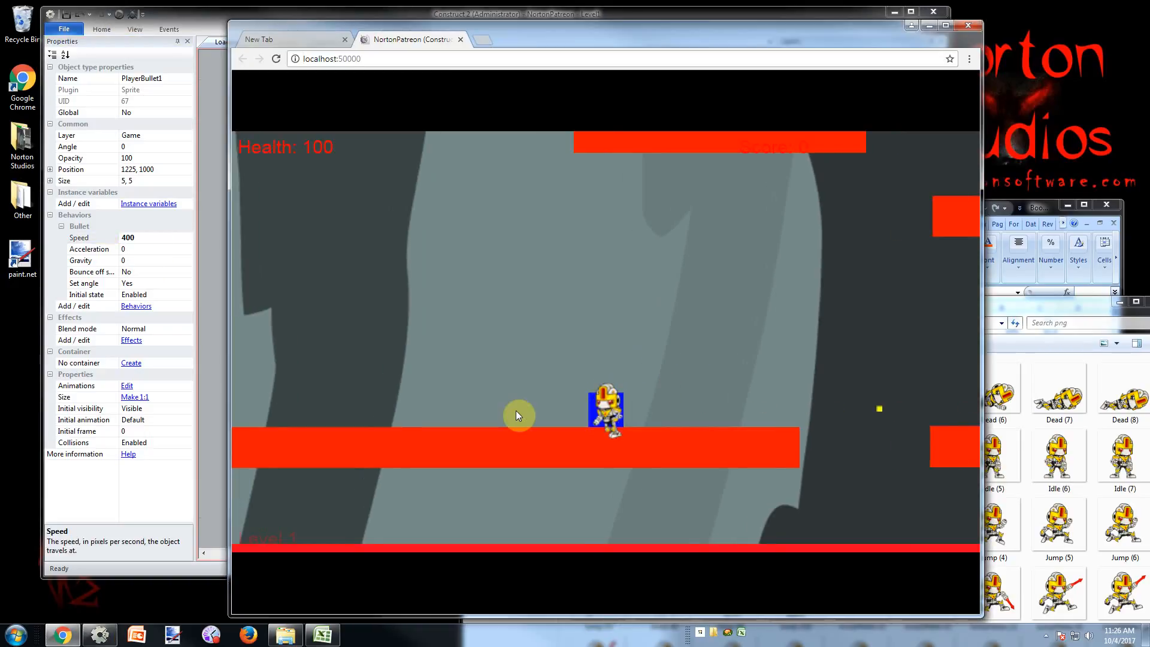
click(516, 413)
click(515, 414)
click(516, 414)
click(513, 413)
click(508, 412)
click(507, 412)
key(d)
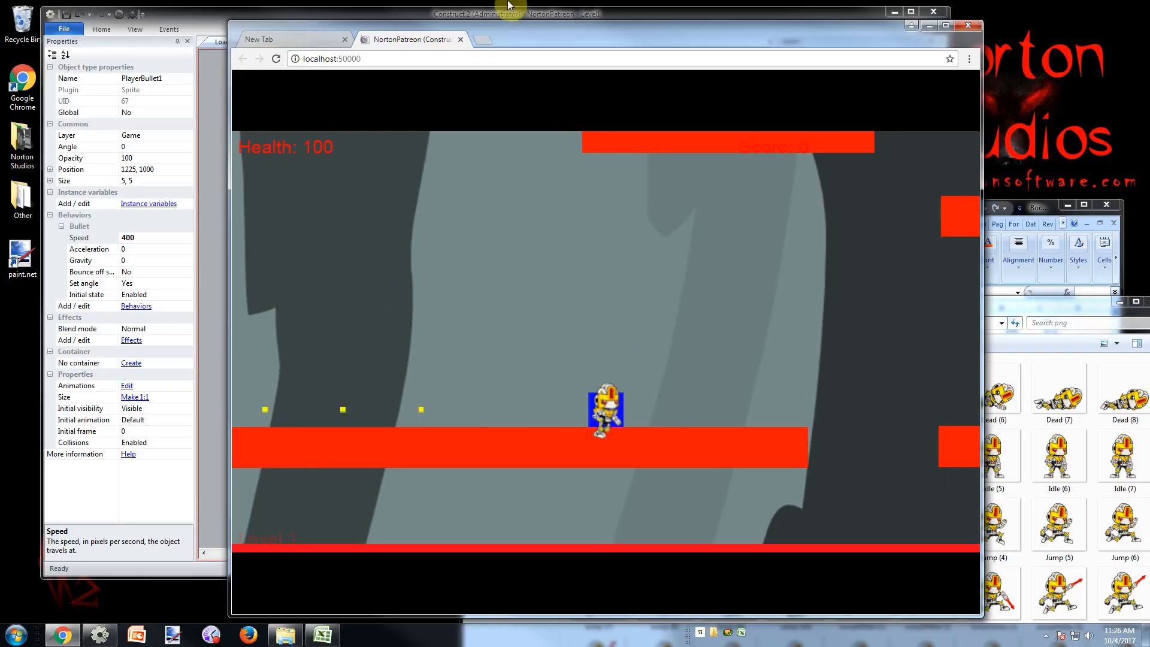
click(461, 40)
click(469, 13)
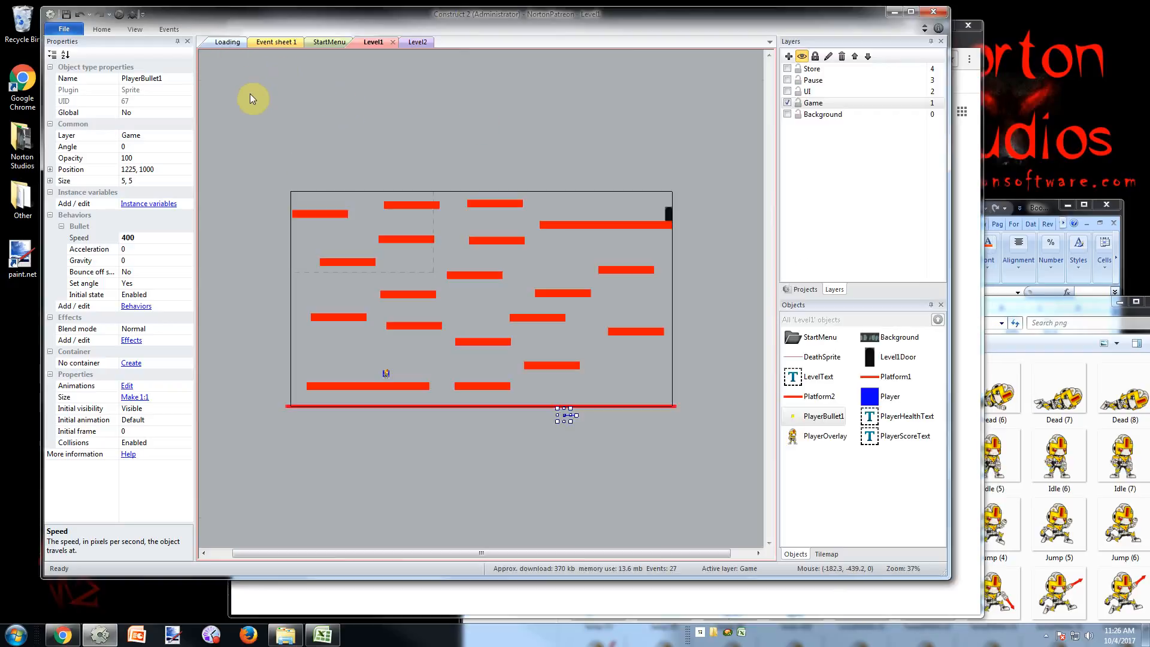
click(542, 413)
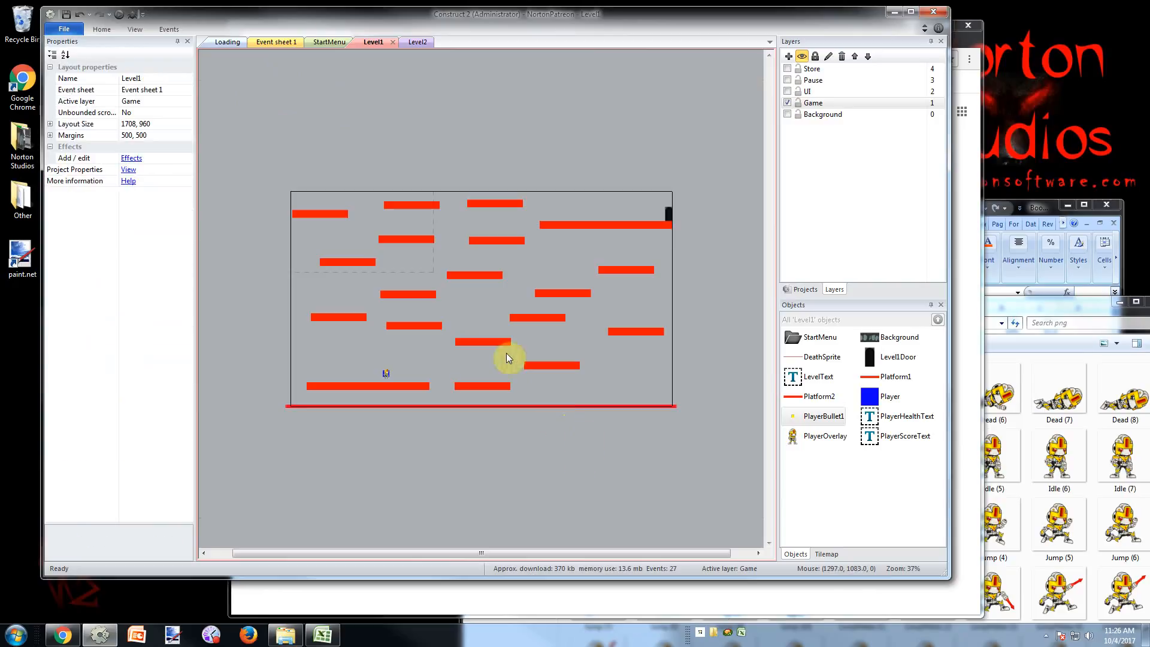
Debug Level1 to check the inspector's object count while bullets are fired, and close the debug preview
click(132, 16)
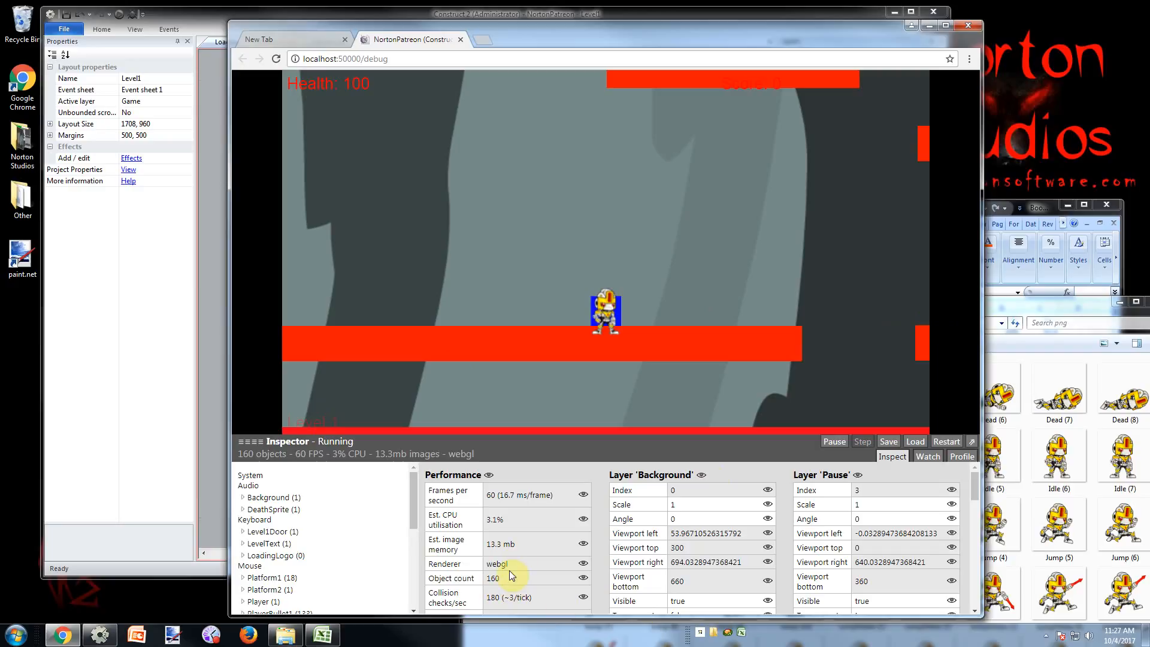
click(460, 39)
click(435, 14)
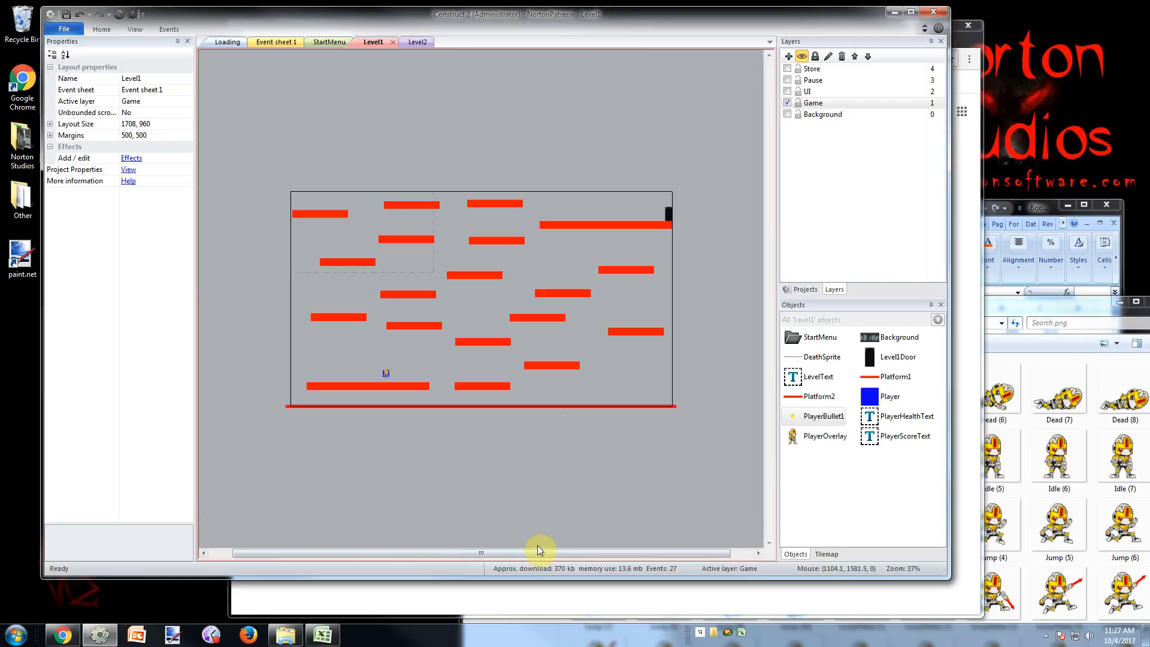
Add an event to Event sheet 1 with the PlayerBullet1 condition Is outside layout
click(276, 42)
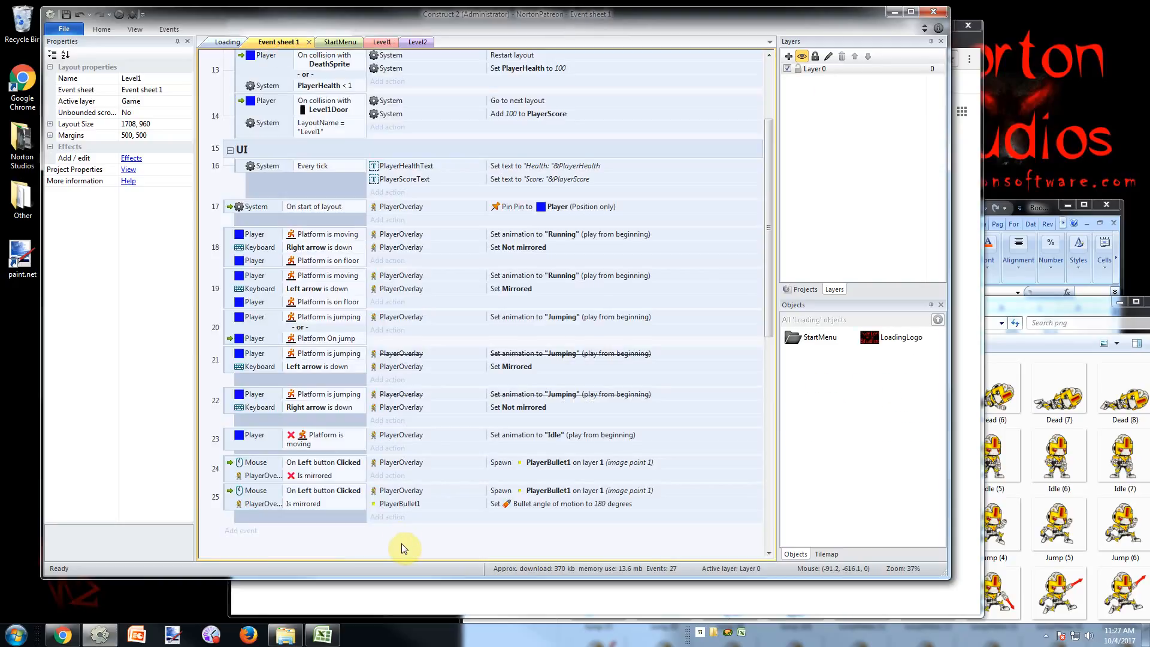
scroll(392, 550, down, 5)
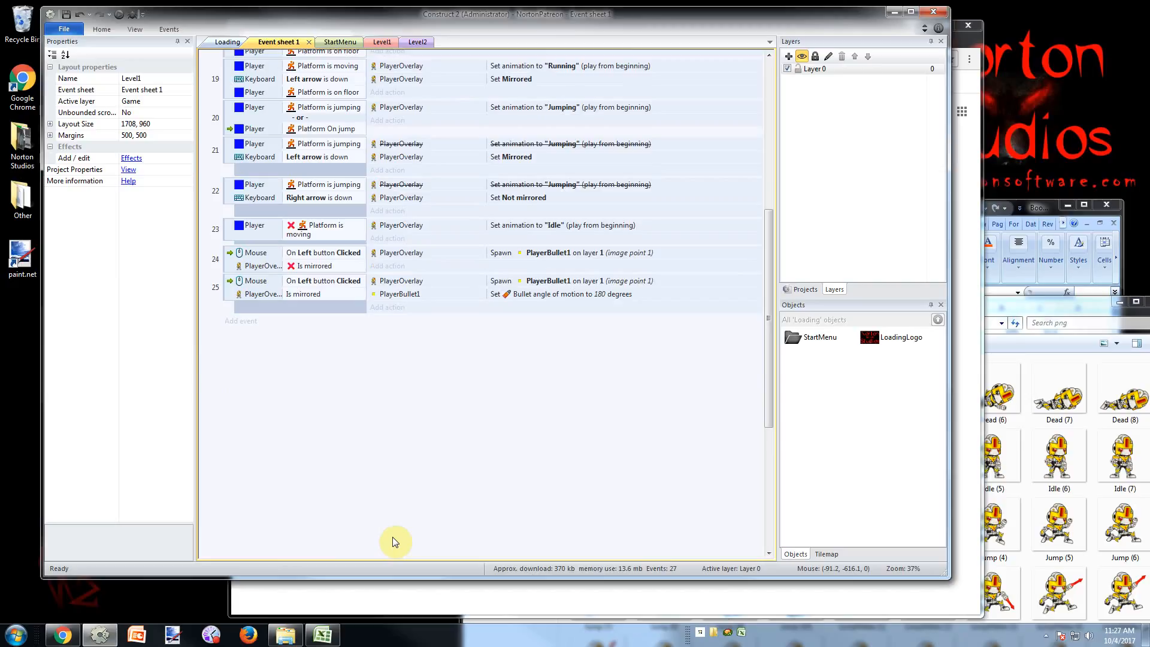
double_click(347, 361)
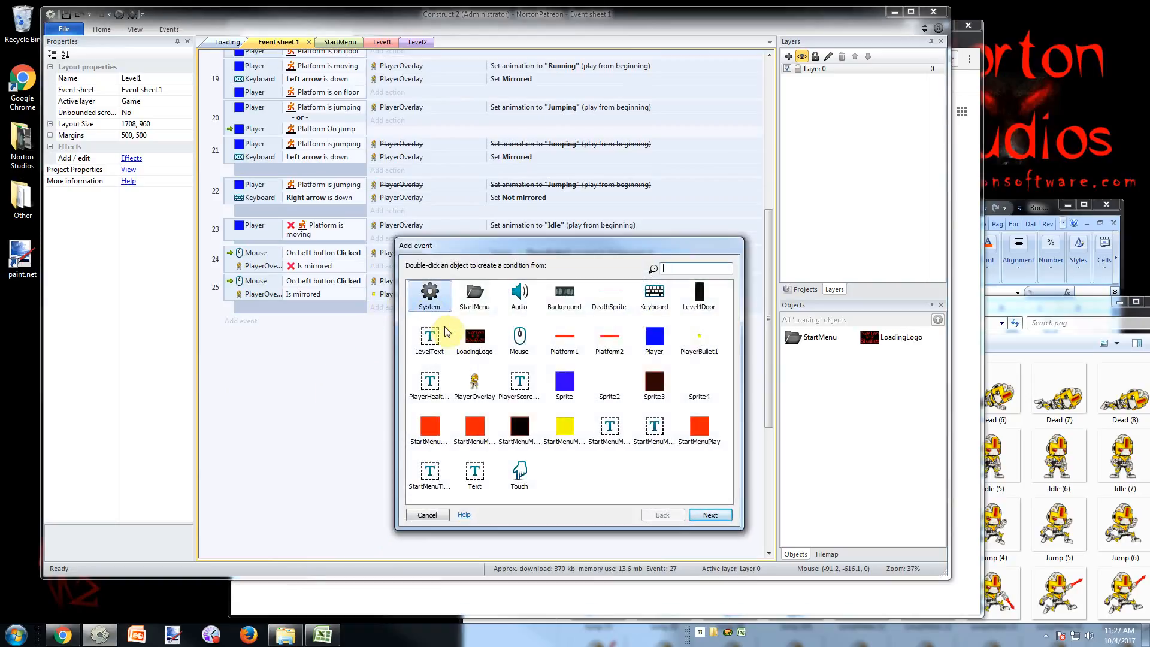
double_click(695, 338)
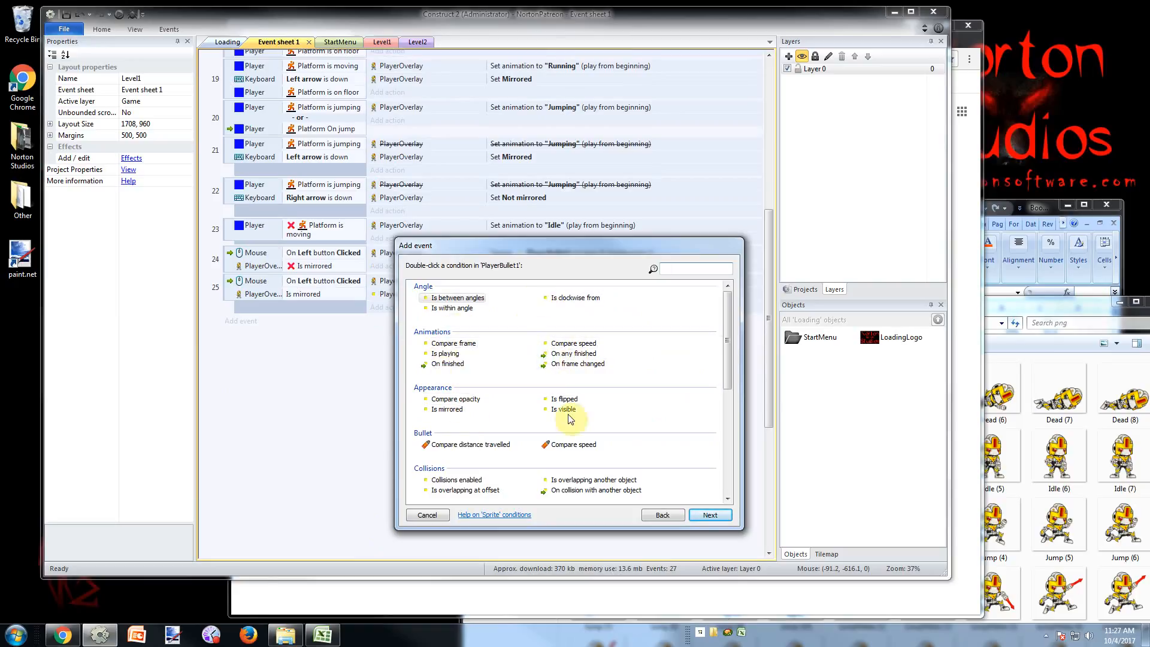
click(591, 481)
scroll(589, 488, down, 3)
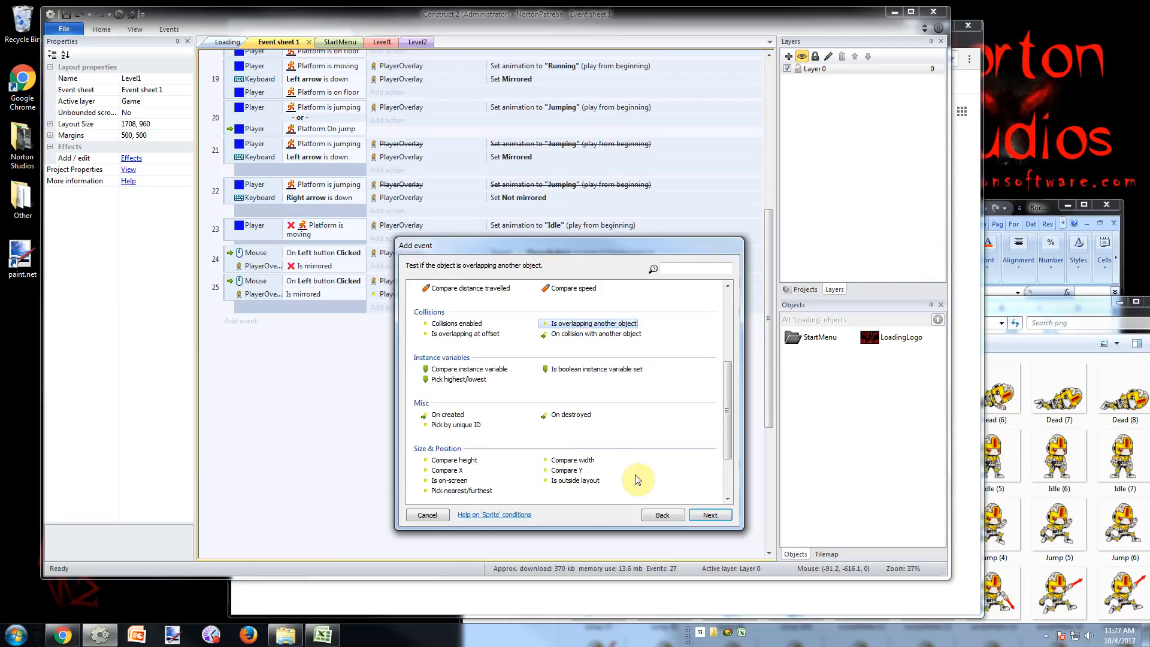
scroll(637, 478, down, 3)
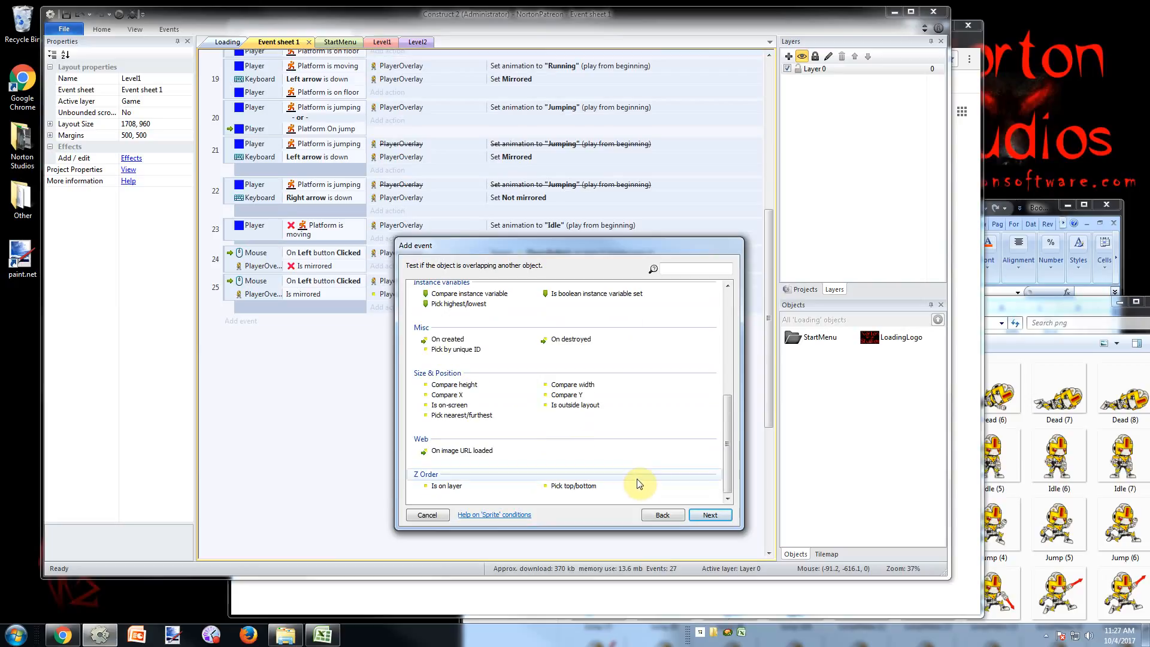
double_click(583, 406)
Add a Destroy action for PlayerBullet1 to the Is outside layout event
click(388, 321)
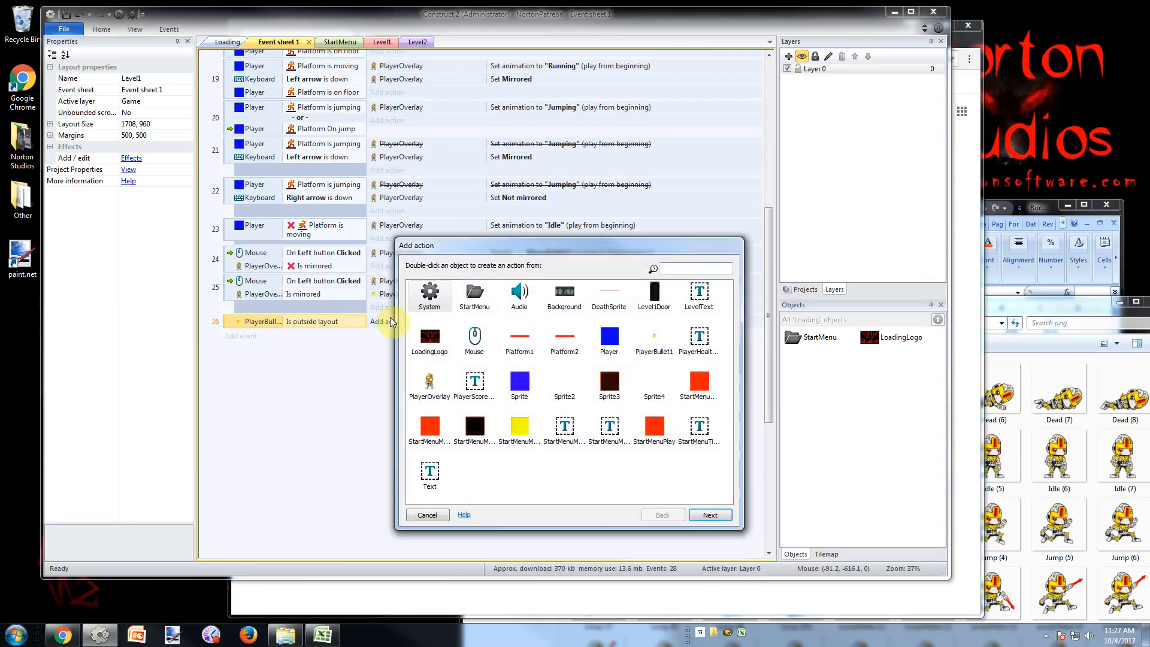
double_click(654, 338)
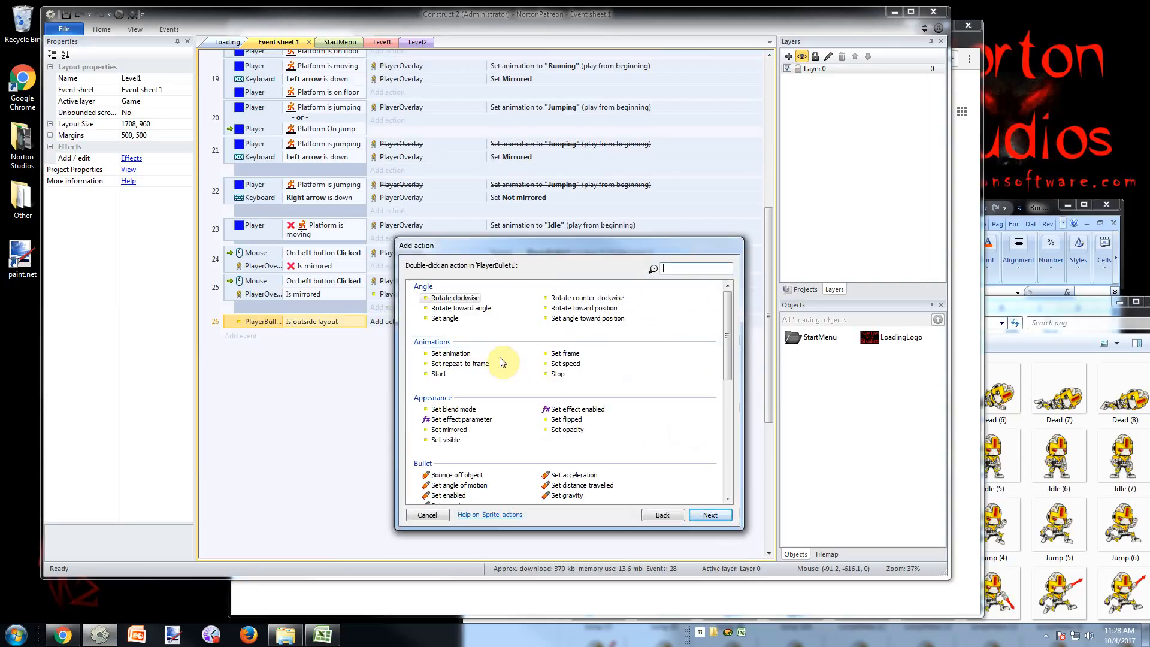
scroll(460, 440, down, 5)
scroll(443, 435, up, 1)
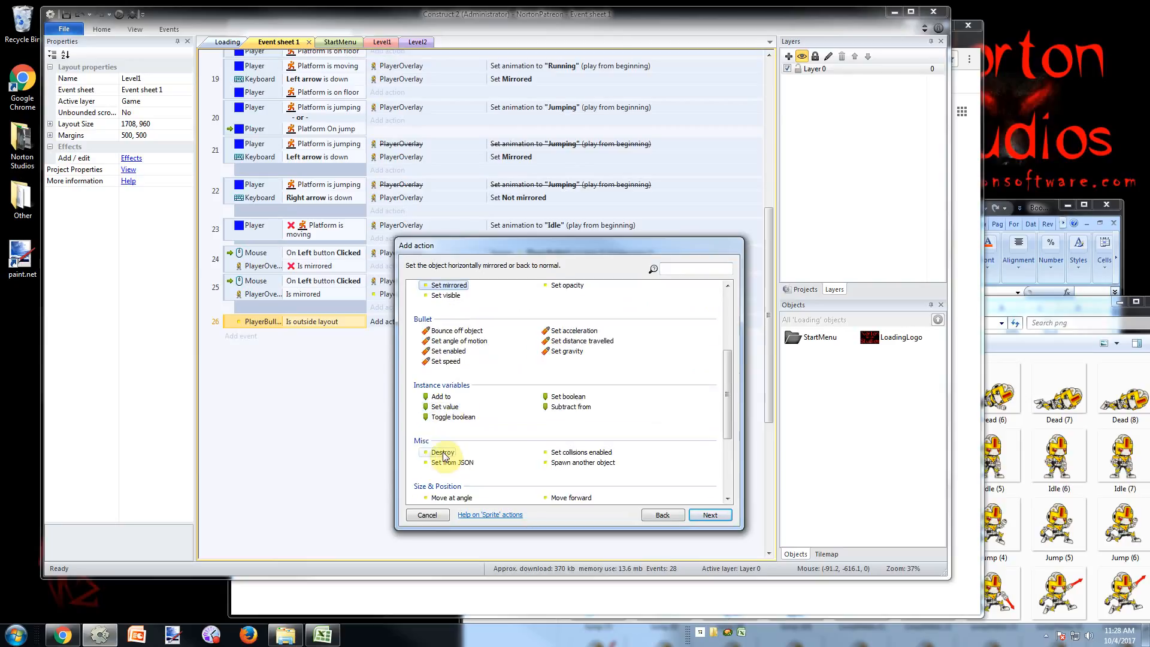
double_click(443, 442)
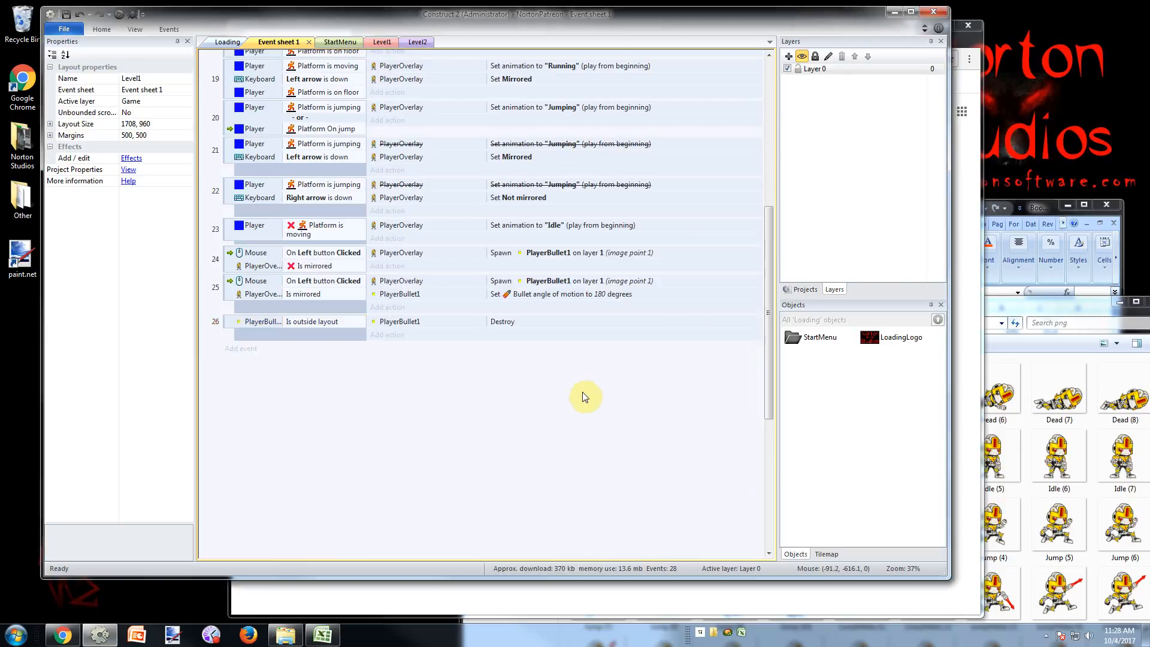
Debug Level1 again and fire a long series of bullets to the right to check the object count
click(383, 42)
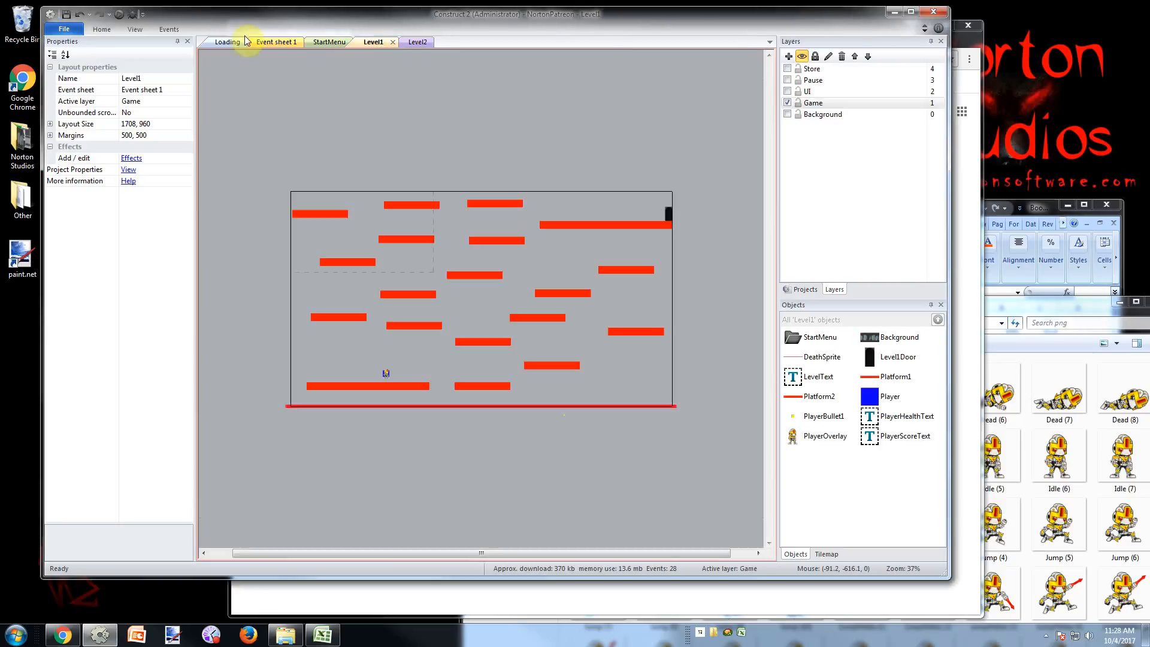
click(133, 14)
click(830, 341)
click(829, 341)
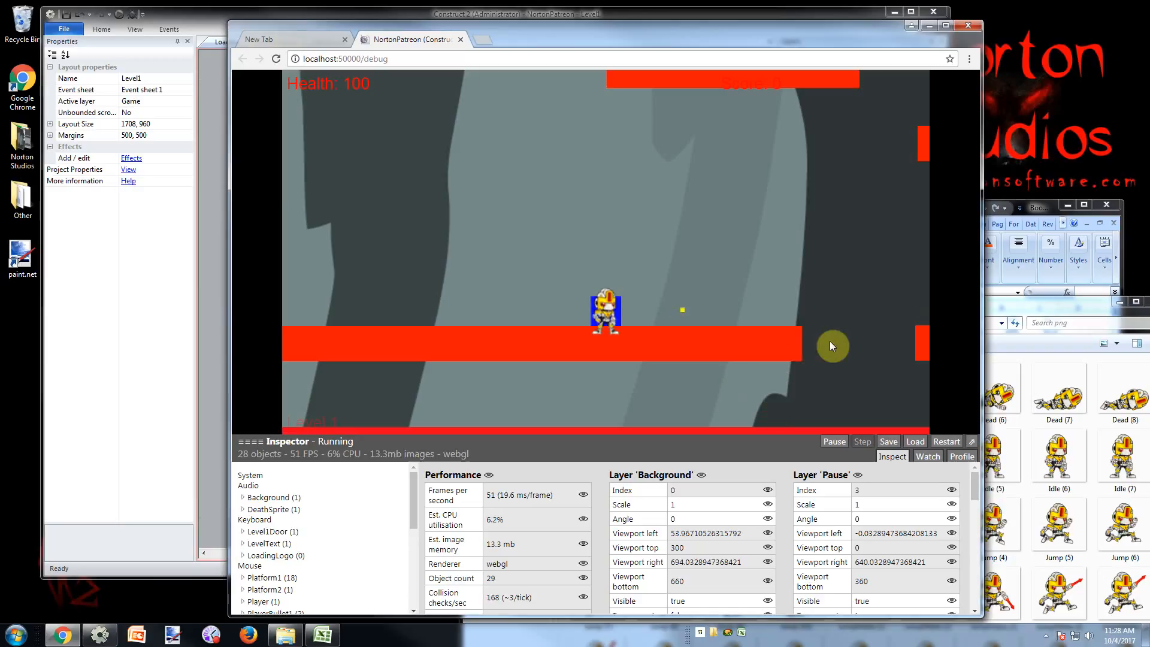
click(830, 341)
click(830, 341)
click(830, 340)
click(830, 341)
click(830, 341)
click(830, 341)
click(830, 342)
click(830, 341)
click(830, 342)
click(829, 342)
click(830, 341)
click(829, 341)
click(828, 341)
click(829, 341)
Move the player left and back to the right, and fire more bullets to check that they are destroyed
key(a)
key(d)
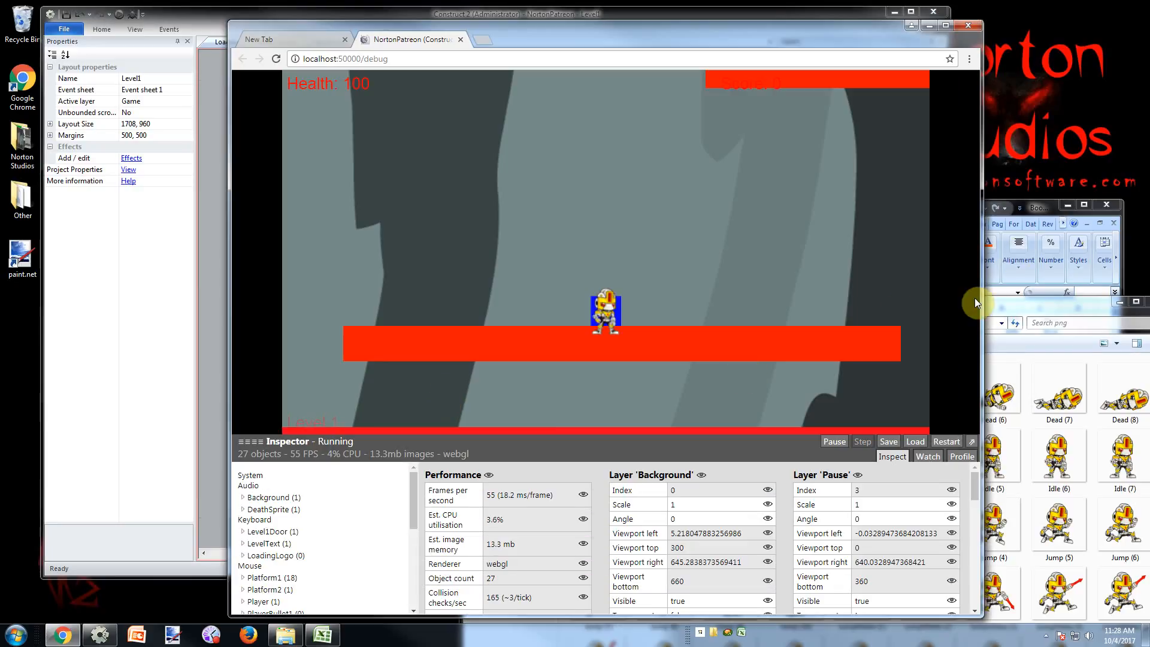
click(866, 309)
click(866, 308)
click(865, 308)
click(866, 308)
click(865, 309)
click(866, 309)
click(866, 309)
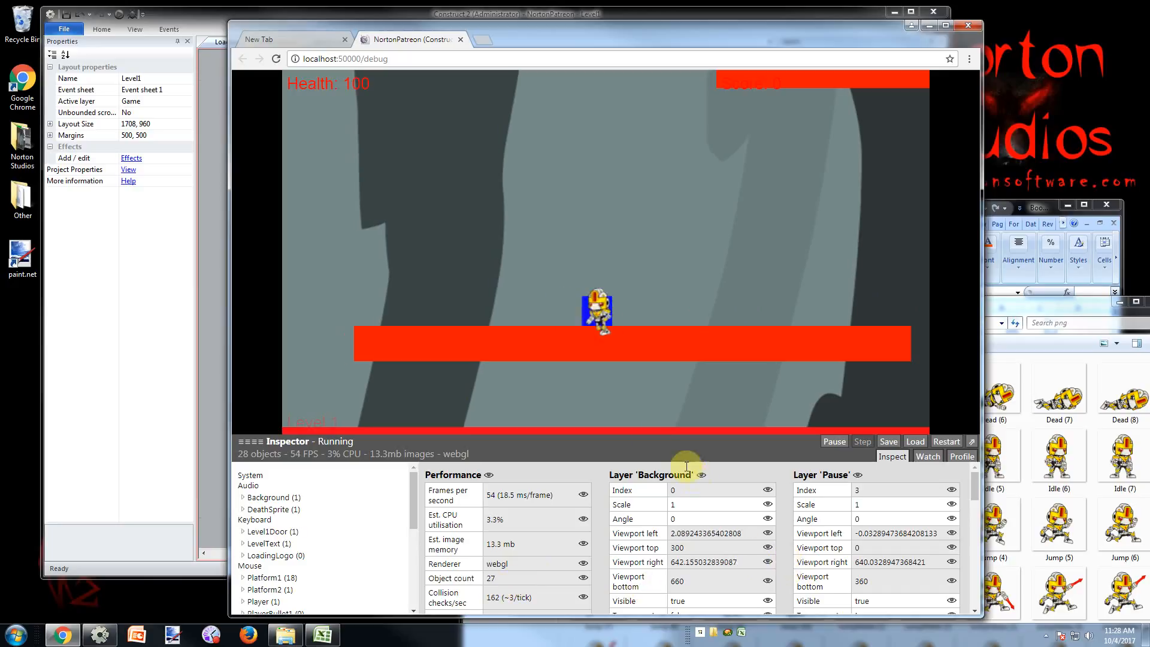
Turn the player left, fire bullets past the layout's left edge, and close the debug preview
key(Left)
click(439, 335)
click(439, 335)
click(440, 335)
click(439, 335)
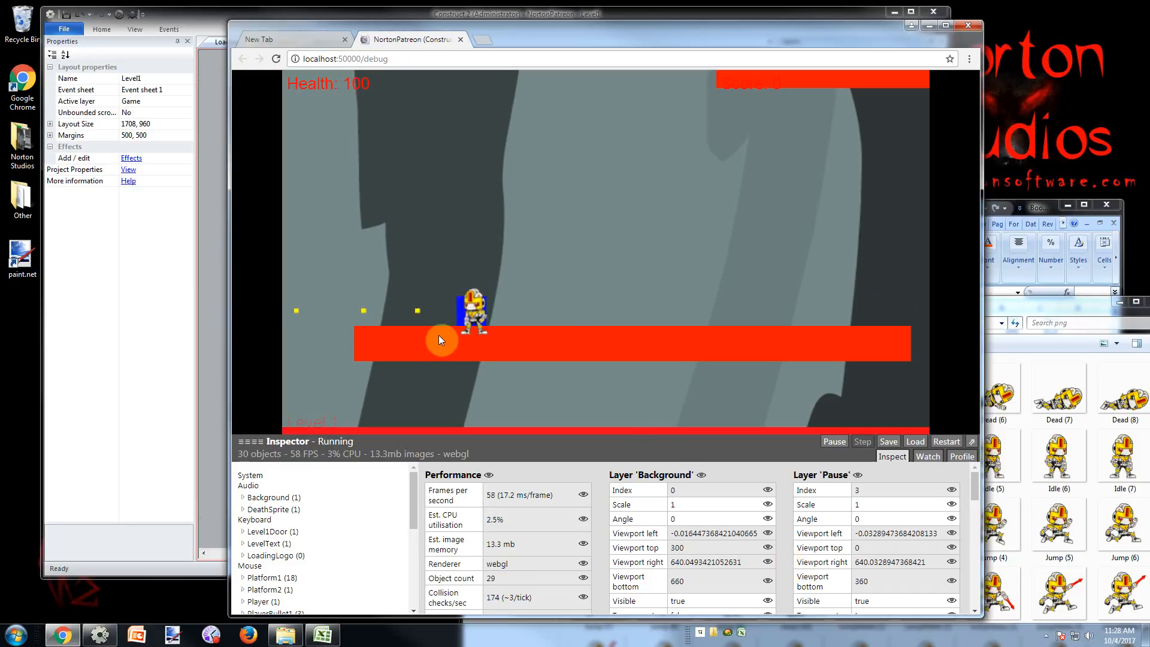
click(439, 336)
click(439, 336)
click(439, 335)
click(439, 335)
click(460, 40)
click(449, 17)
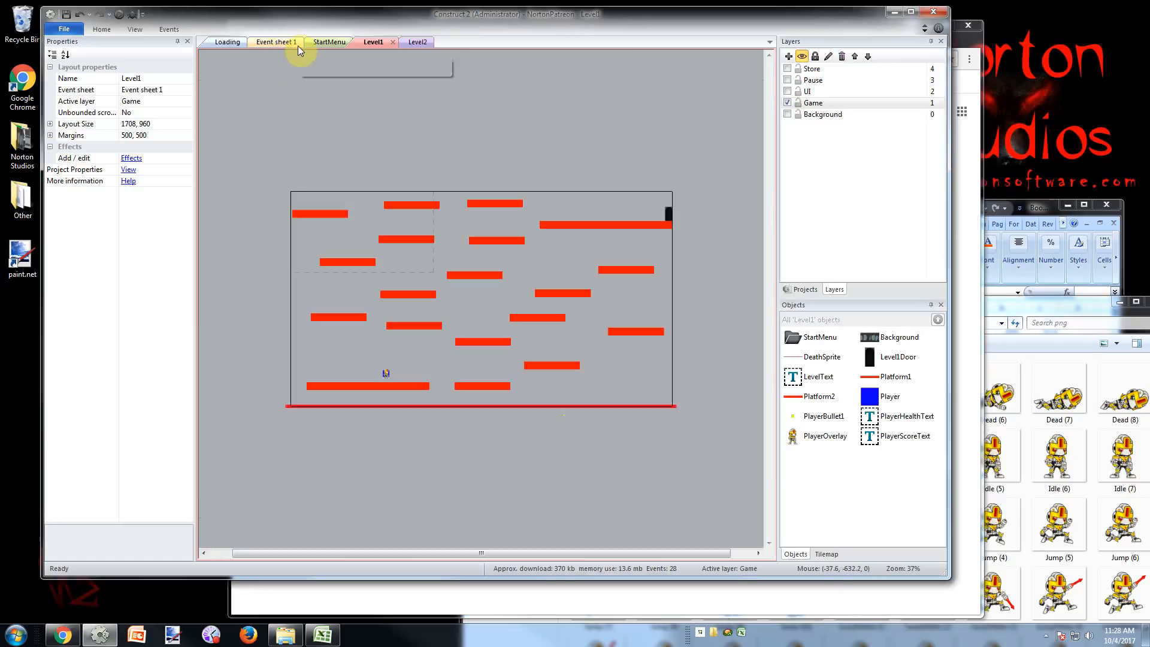
Duplicate the PlayerBullet1 Is outside layout event and delete the condition from the copy, keeping its Destroy action
click(282, 46)
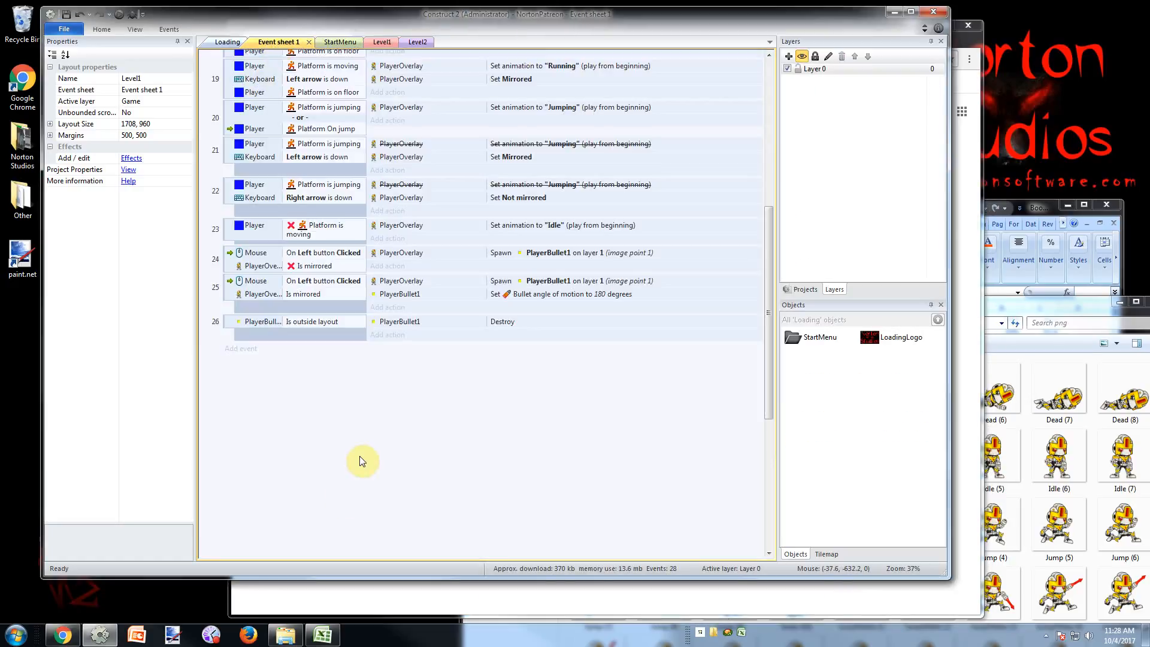
click(229, 333)
key(ctrl+c)
key(ctrl+v)
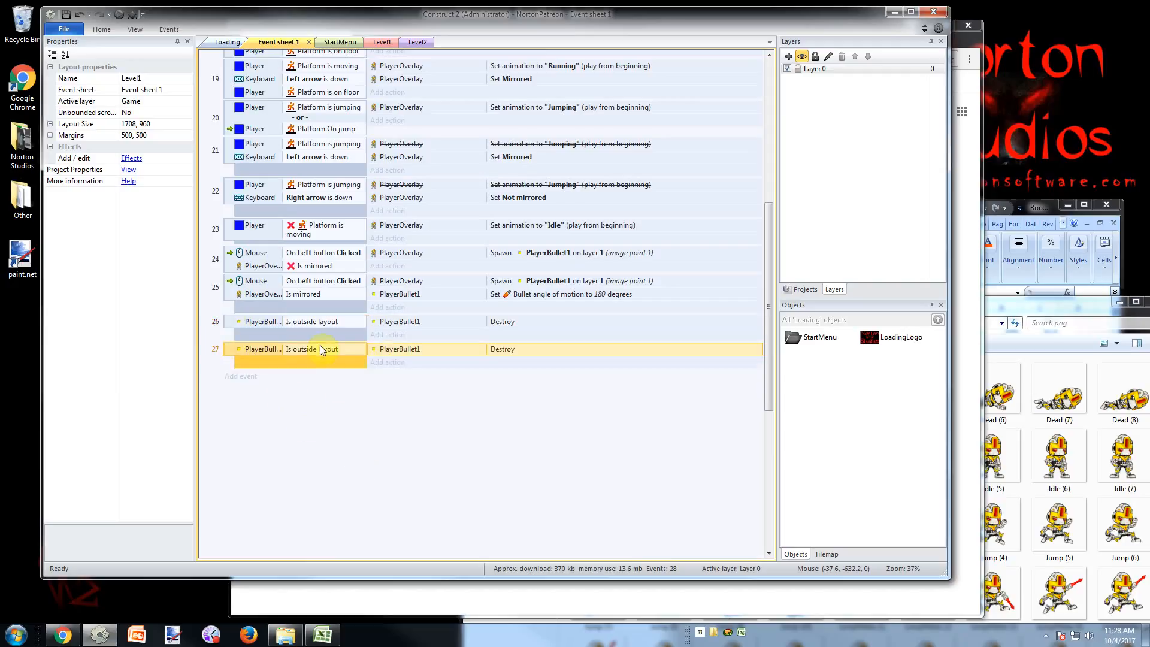
click(326, 348)
key(Delete)
Add a PlayerBullet1 Compare distance travelled condition to the copied event, set to Greater than 100
double_click(265, 351)
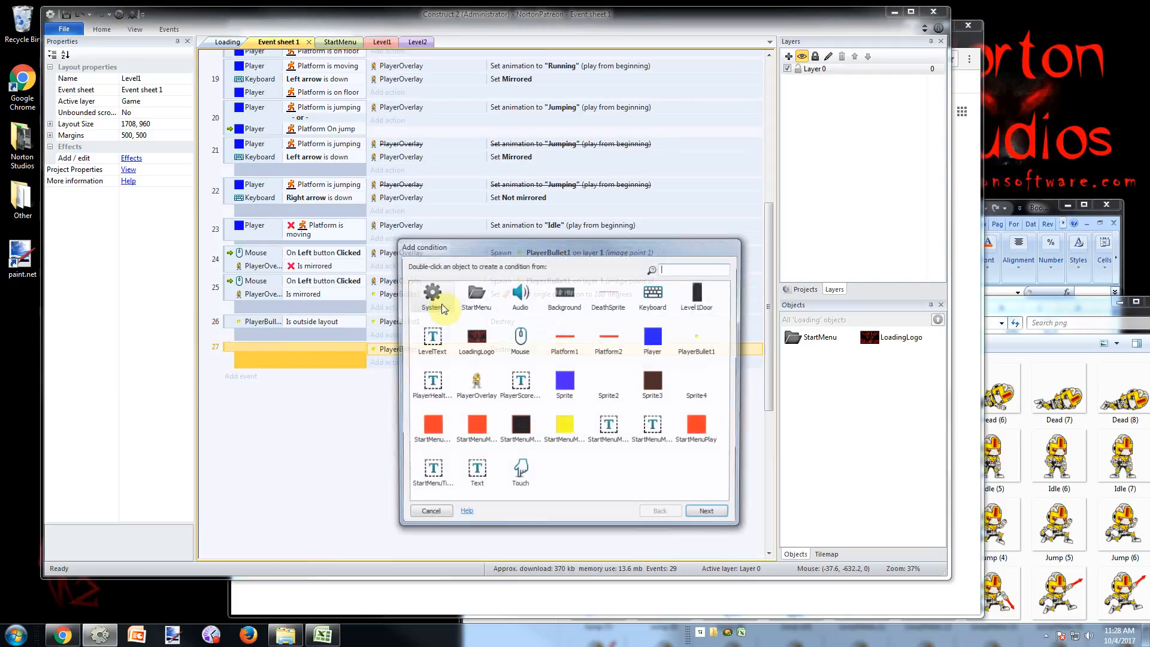
double_click(695, 343)
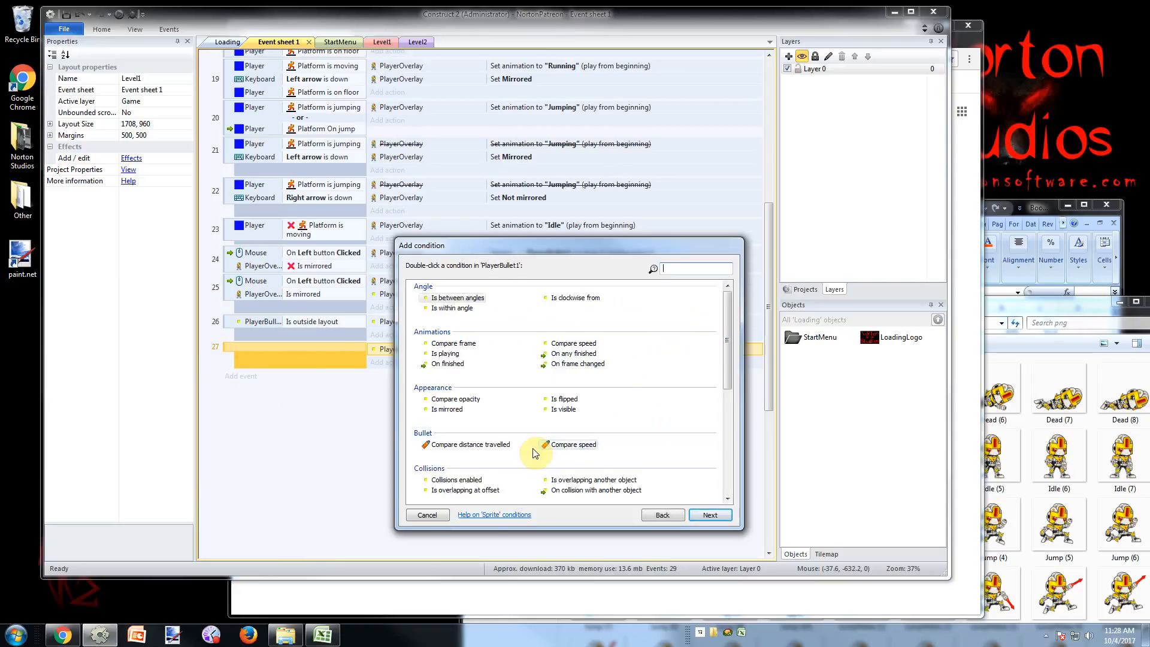
double_click(472, 445)
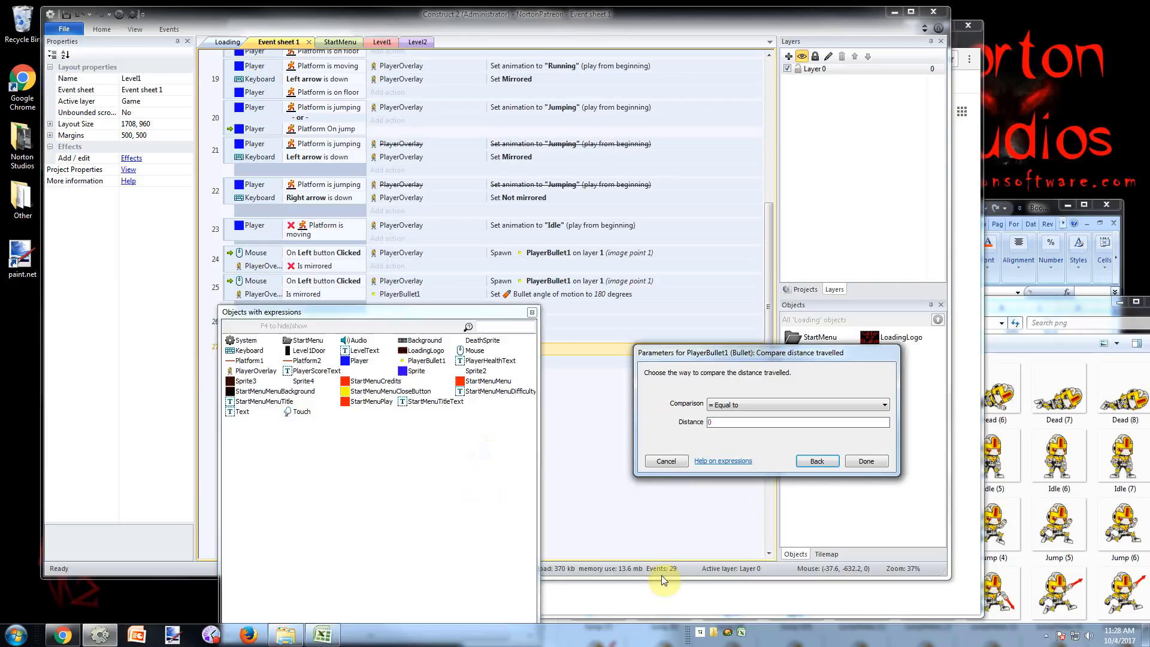
click(753, 405)
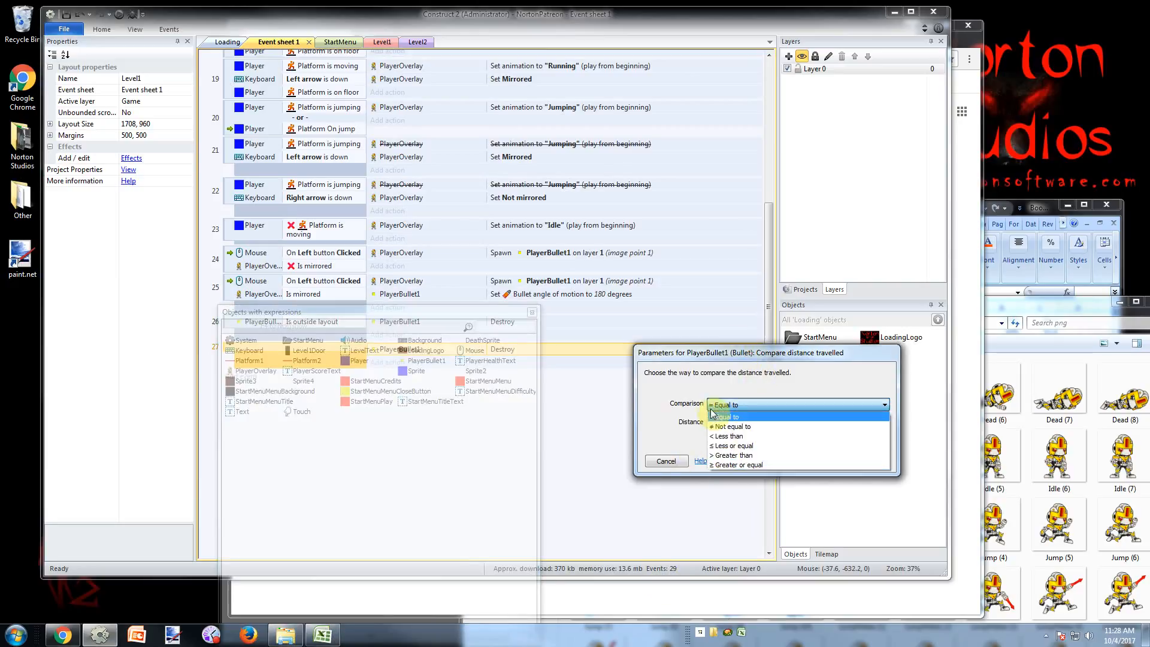
click(736, 455)
click(741, 421)
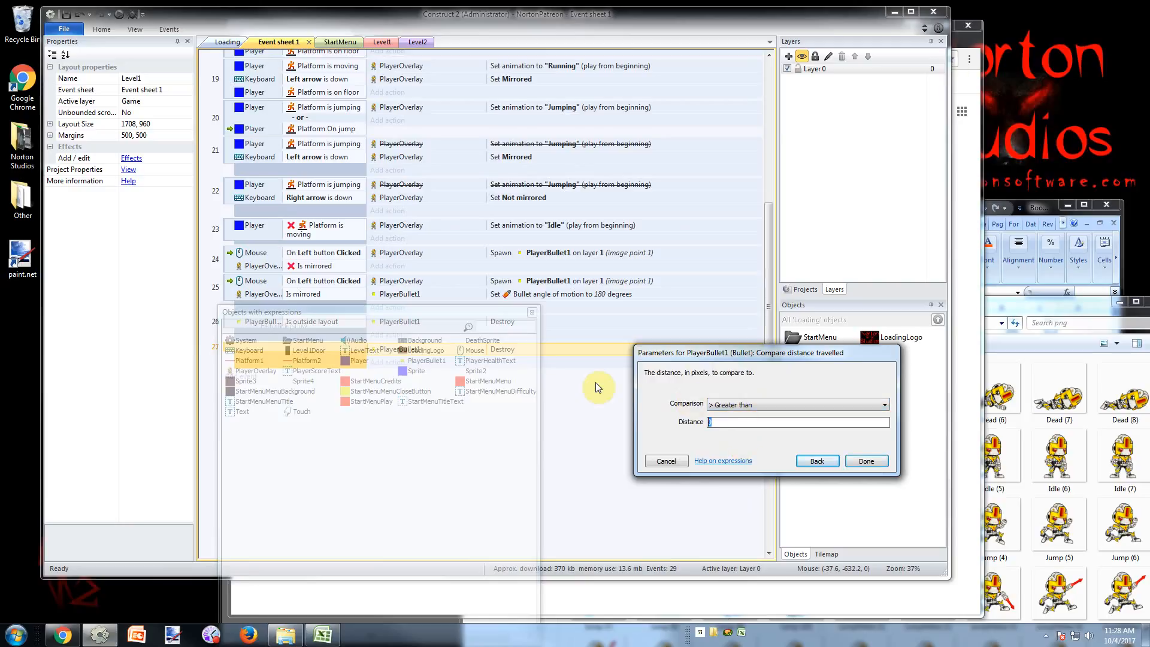
text(100)
click(867, 461)
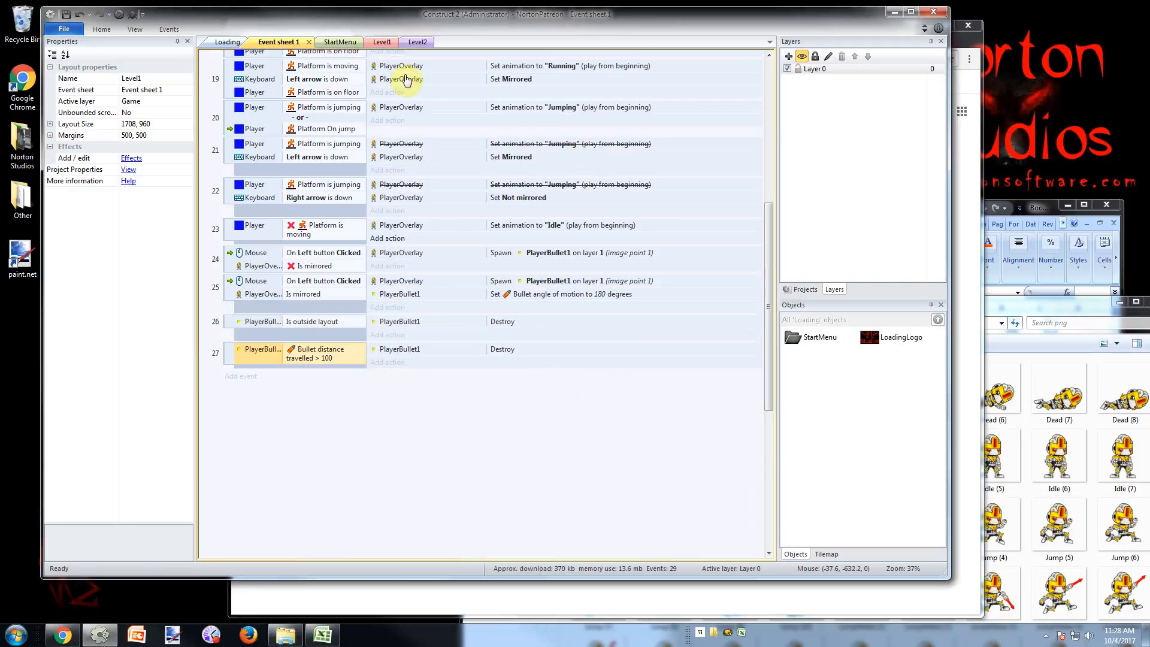
Preview Level1, fire bullets to check how far they travel, and close the preview
click(381, 41)
click(119, 14)
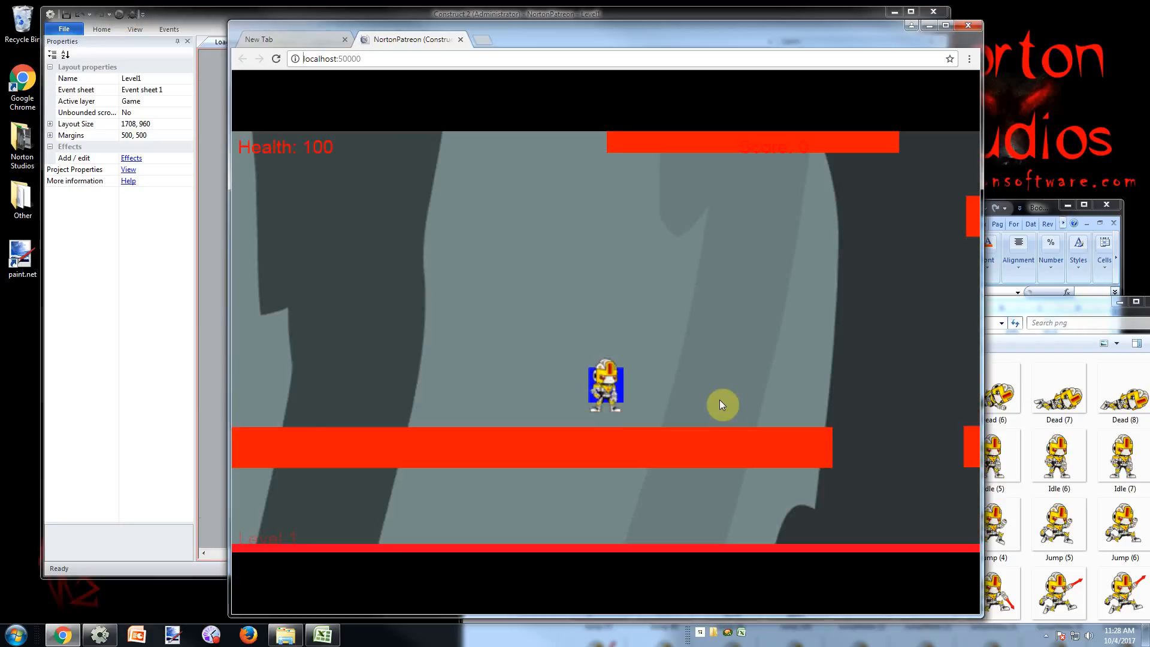
key(space)
key(space)
key(space)
key(space)
key(space)
key(space)
key(space)
key(space)
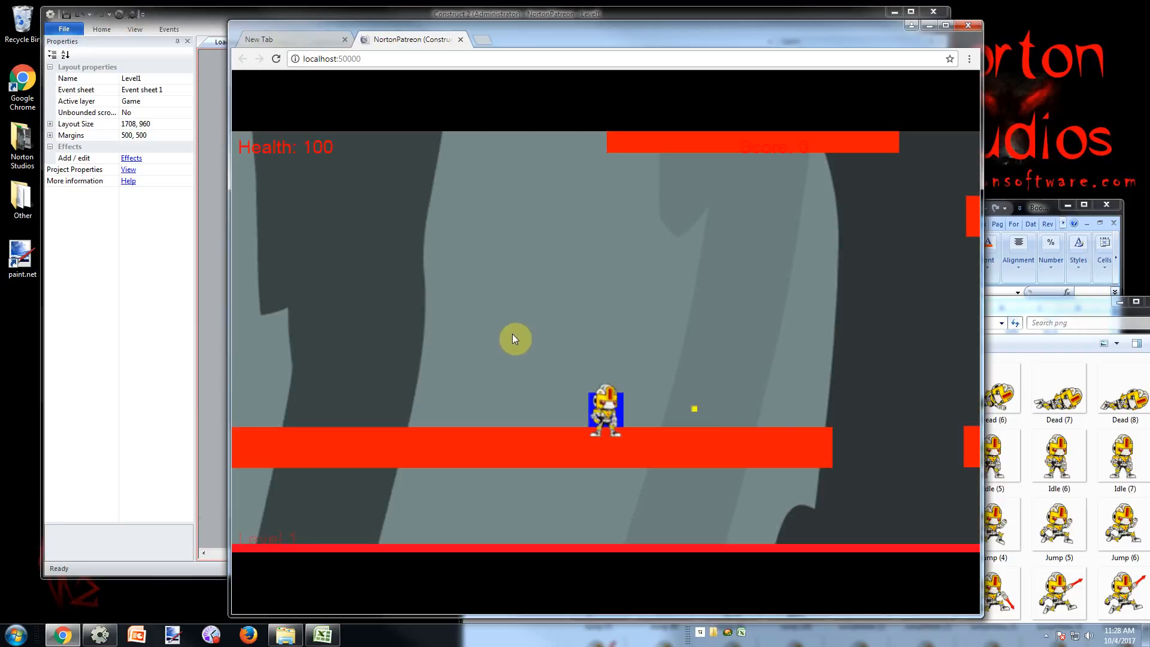
click(461, 38)
click(205, 26)
Set the distance in event 27's Bullet distance travelled condition to 200
click(276, 42)
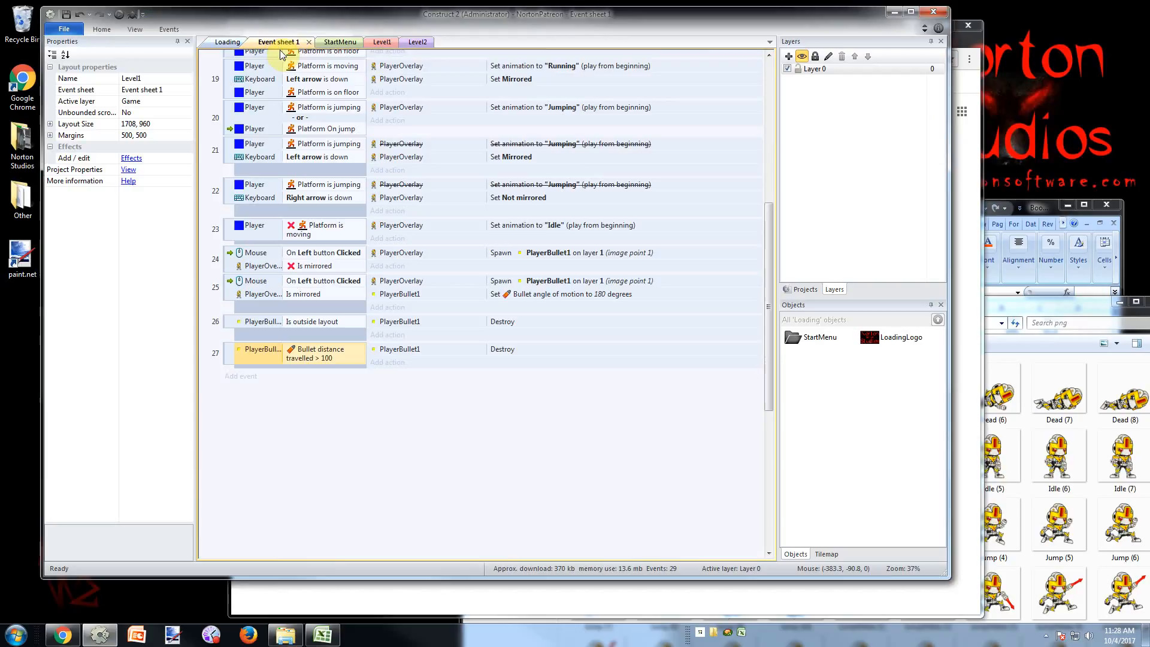
double_click(323, 354)
double_click(713, 422)
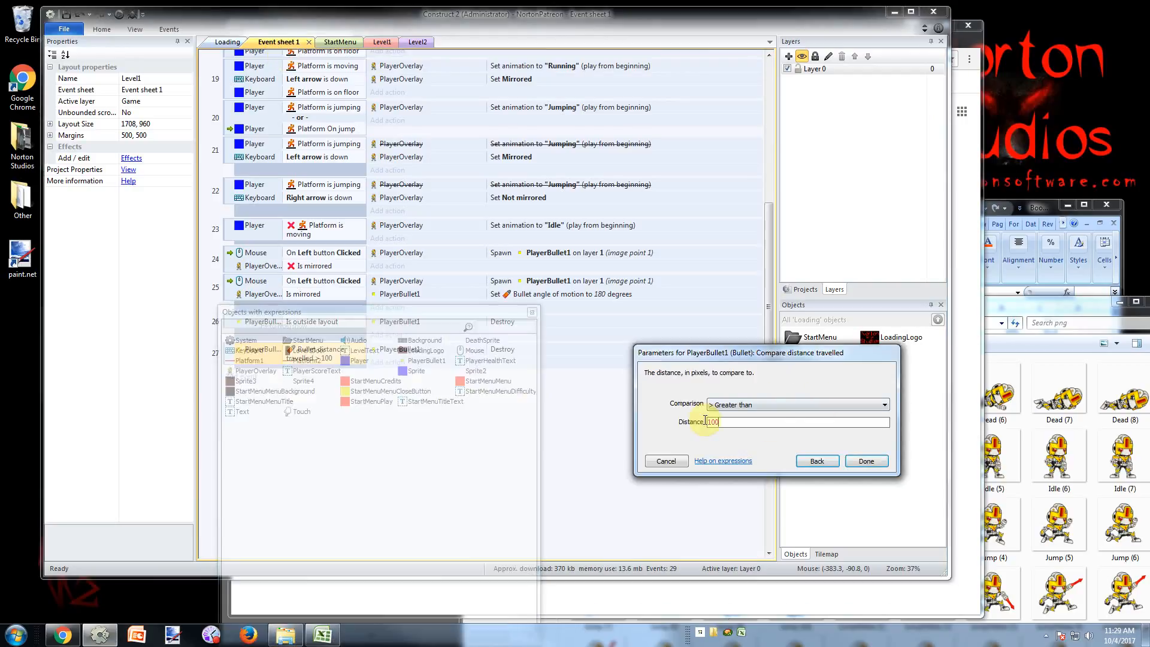
text(200)
key(Return)
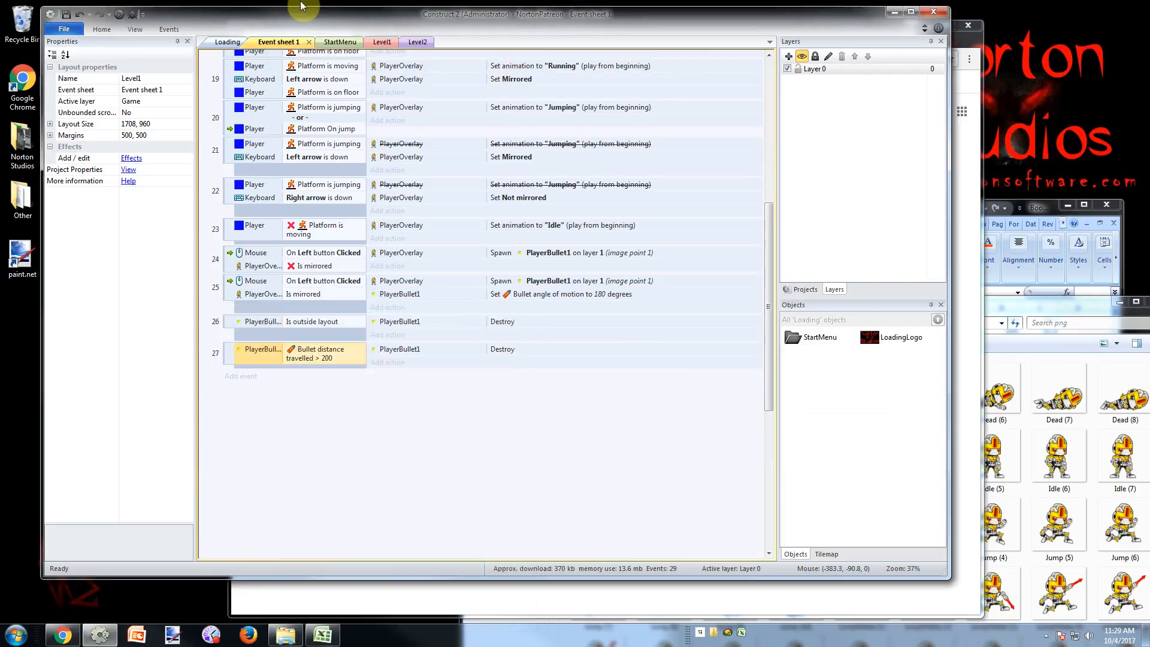
Preview Level1 and fire bullets to the right and left to check the new travel distance
click(383, 42)
click(119, 14)
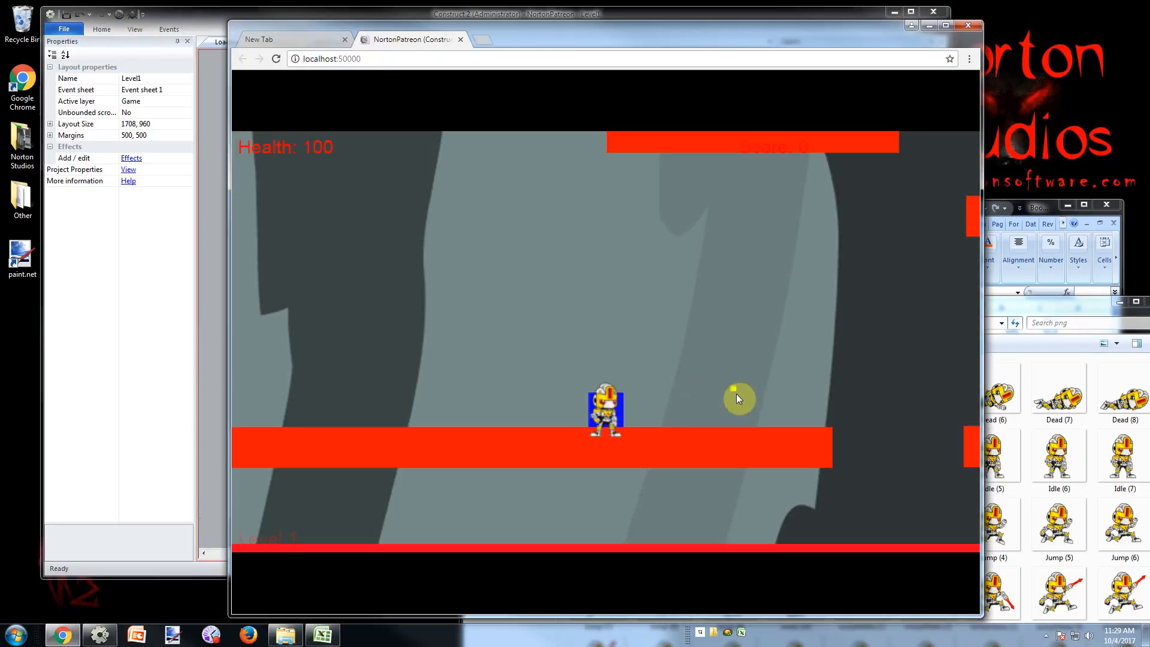
click(743, 393)
click(747, 391)
click(747, 391)
key(a)
click(512, 422)
click(484, 418)
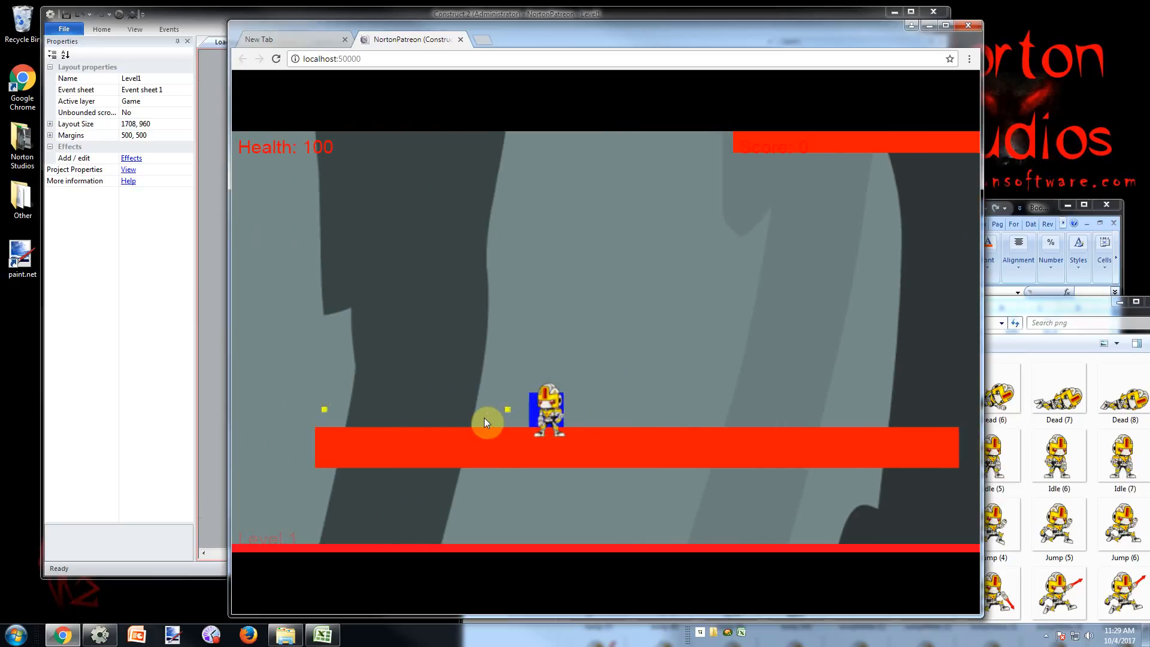
Turn the player back and forth and fire more bullets to the right to recheck their range
key(d)
click(680, 416)
click(670, 416)
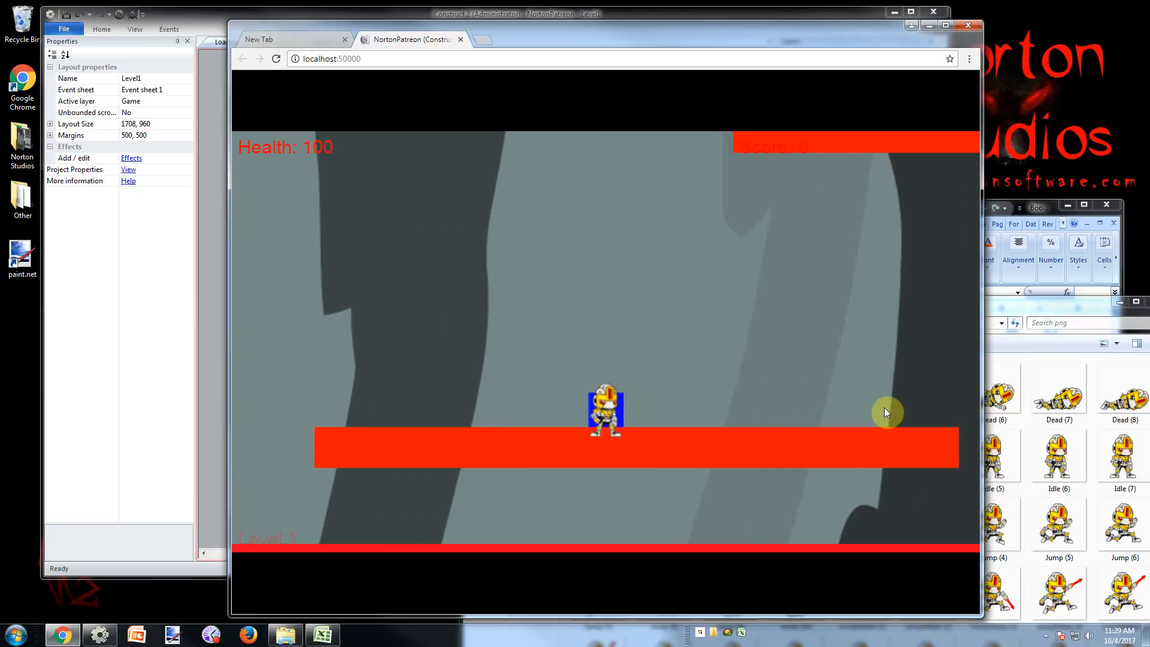
click(885, 410)
key(a)
key(d)
click(626, 401)
click(681, 403)
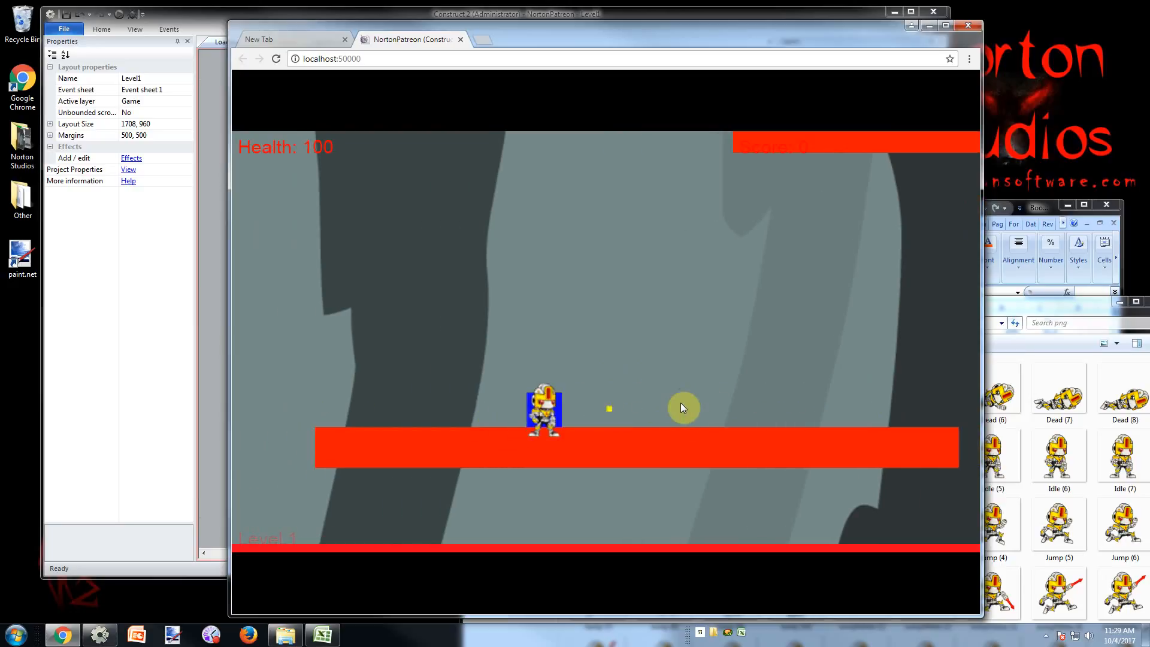
Move the player right and back left in the Level1 preview, firing bullets to check how far they travel
key(d)
click(689, 398)
click(689, 398)
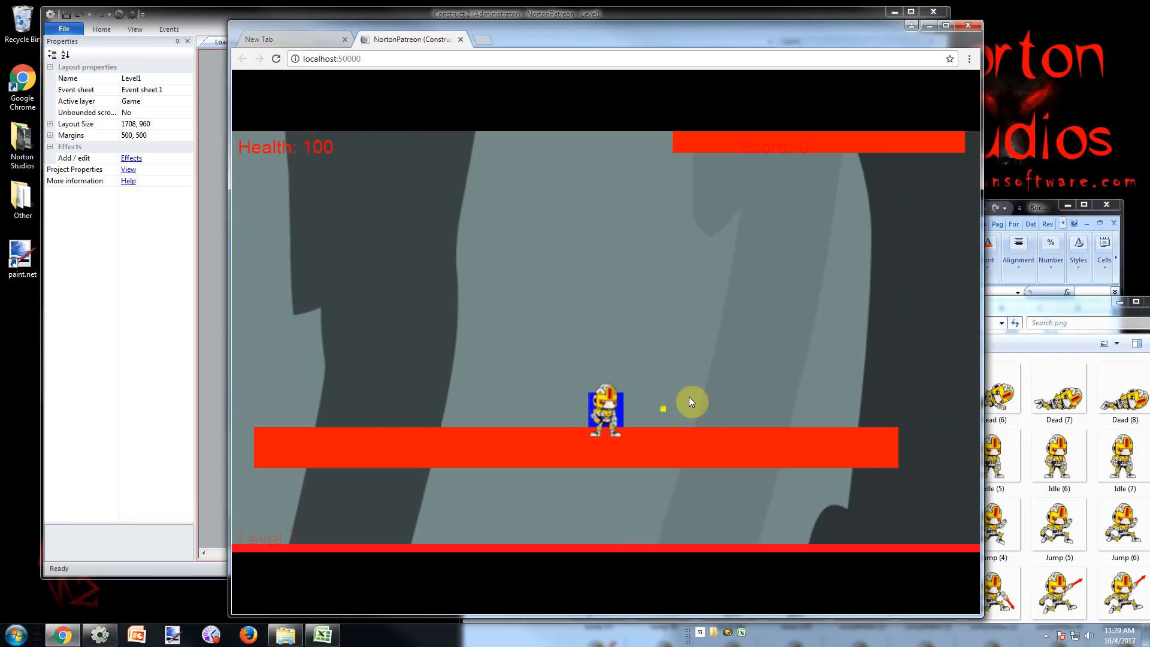
click(689, 398)
click(690, 398)
key(a)
click(650, 401)
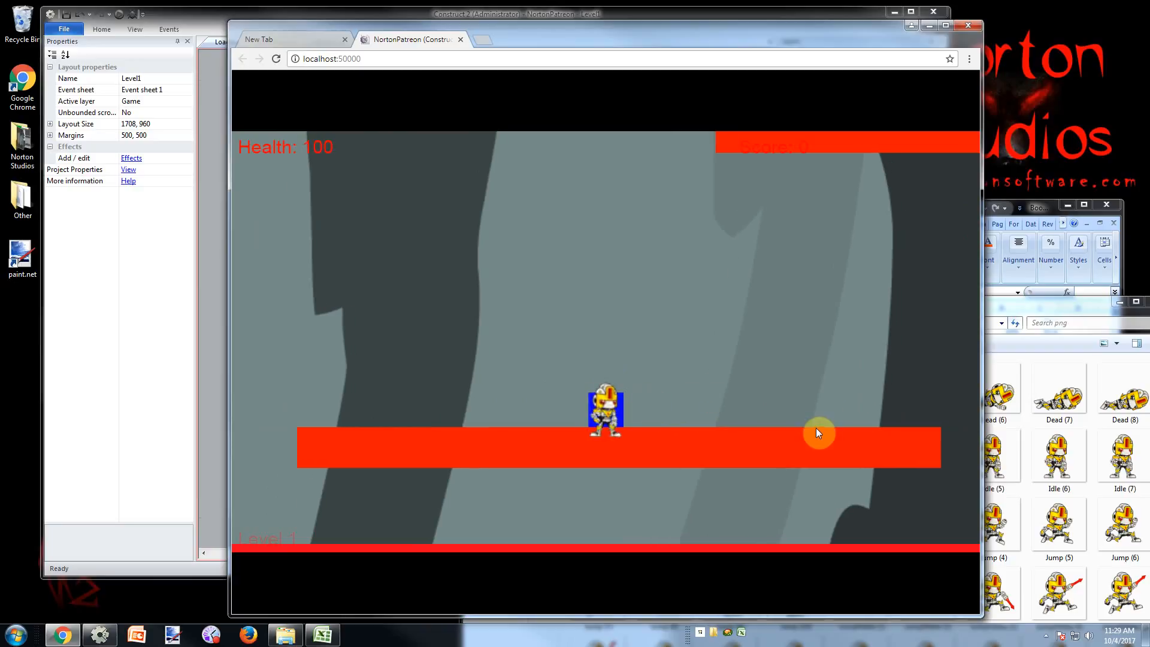
Fire a long rapid series of bullets in the preview to check that each disappears at its distance limit
click(817, 424)
click(810, 427)
click(811, 426)
click(810, 426)
click(811, 426)
click(811, 426)
click(811, 427)
click(811, 427)
click(810, 427)
click(810, 427)
click(811, 427)
Turn the player right and left between shots to check bullets fired in both directions
key(Right)
key(Left)
click(810, 427)
key(Right)
click(810, 426)
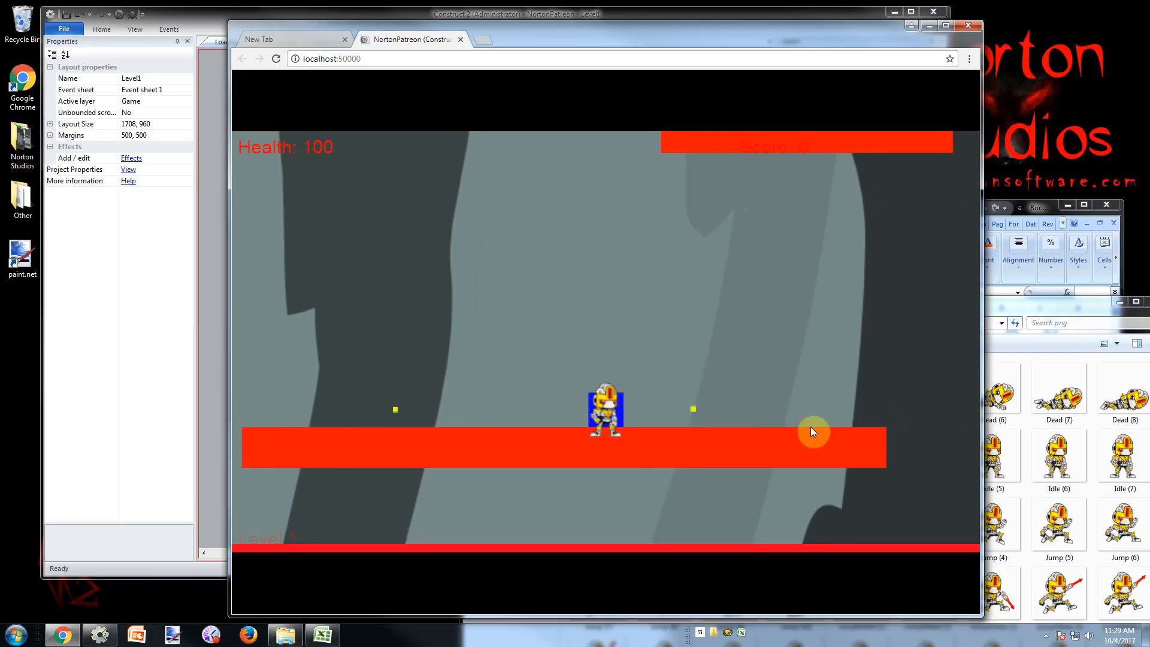
click(811, 427)
key(Left)
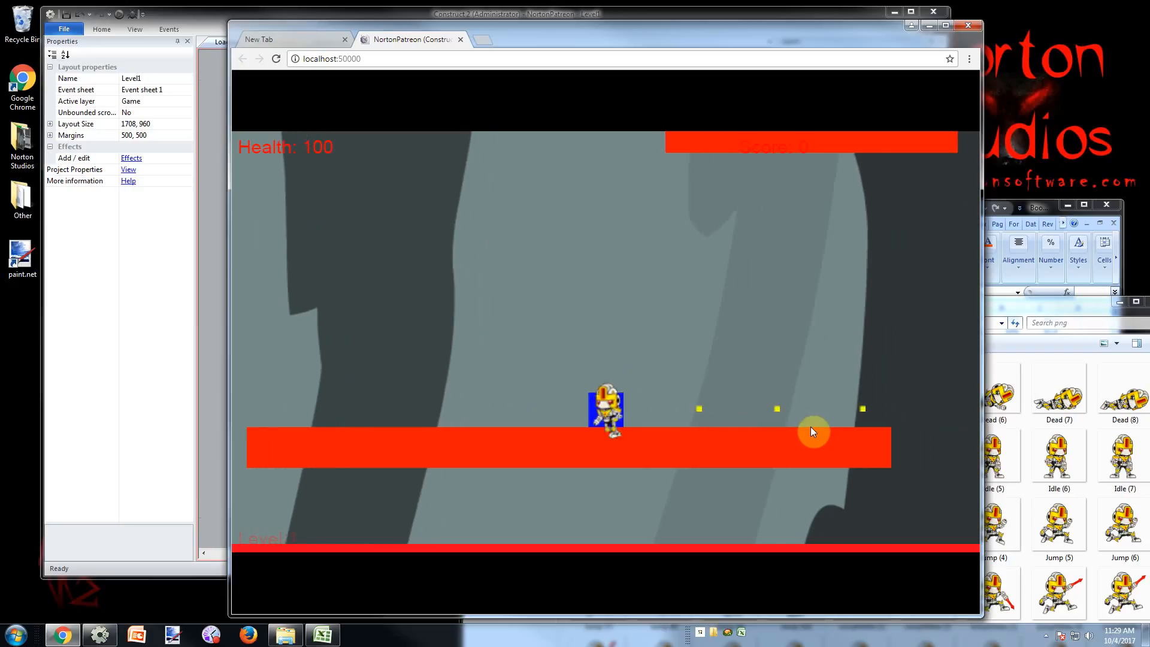
Delete event 26, which destroys PlayerBullet1 outside the layout, from Event sheet 1, and return to the Level1 layout with the preview closed
click(190, 16)
click(329, 42)
click(277, 42)
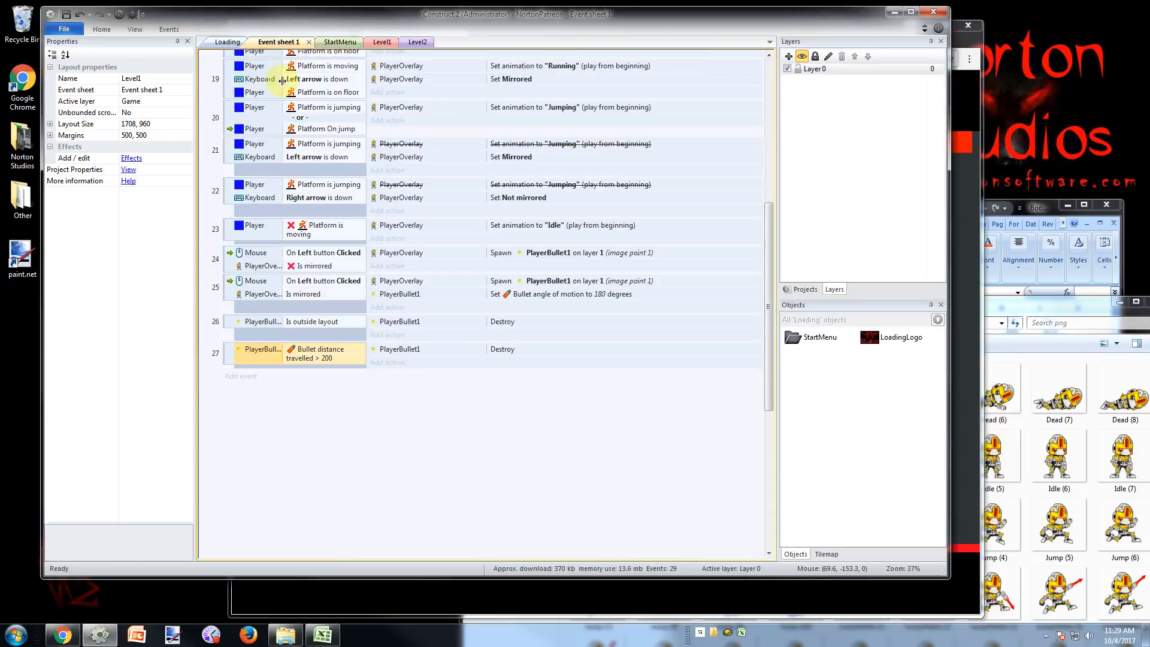
click(228, 327)
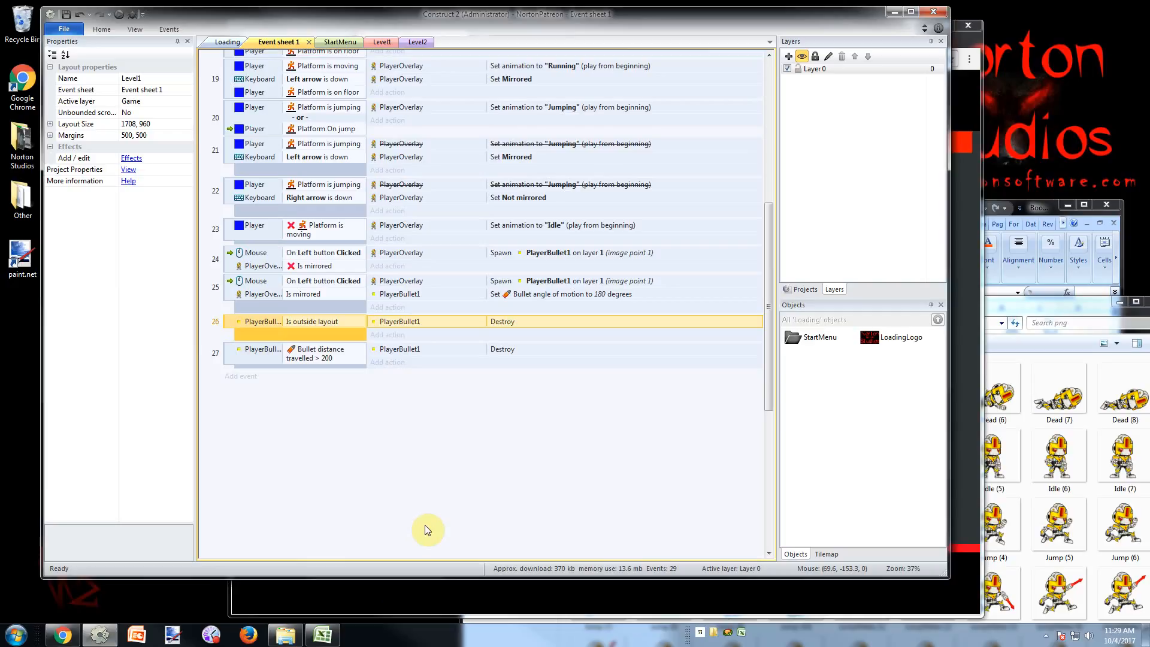
key(F5)
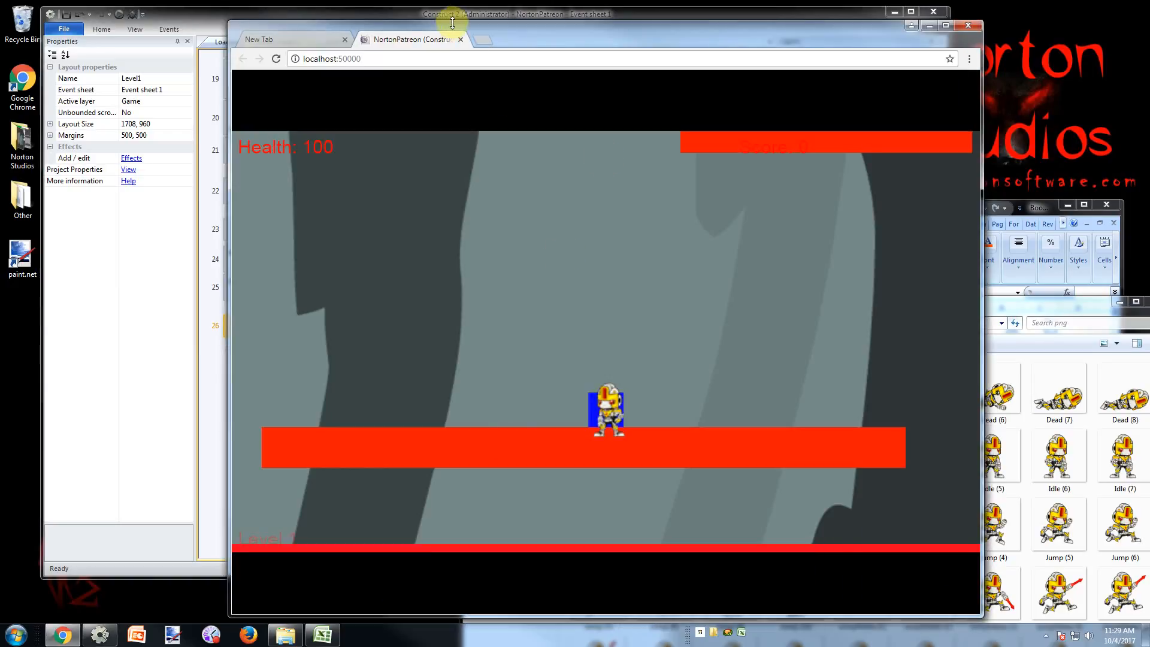
click(461, 40)
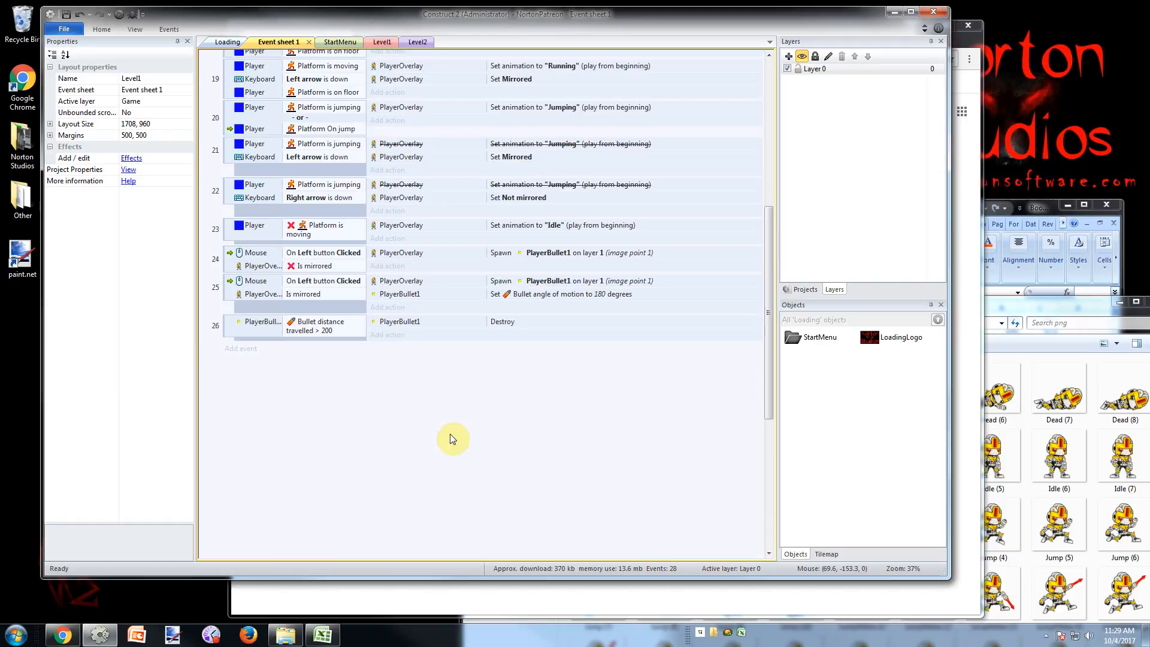
click(382, 42)
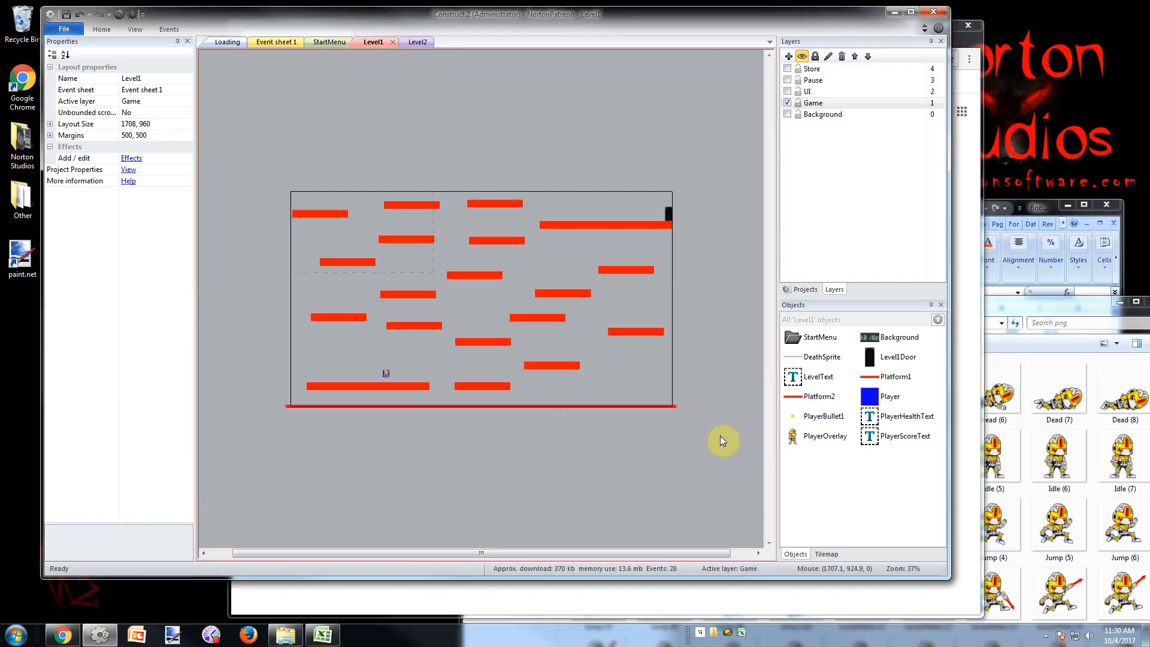
click(1046, 634)
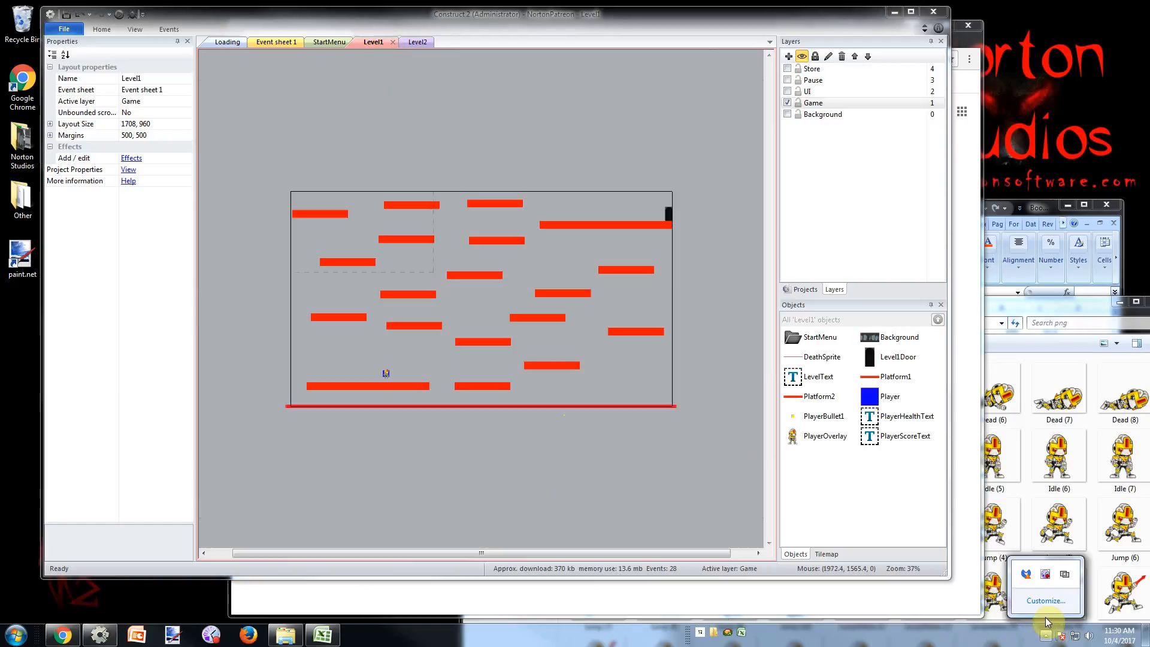
right_click(1046, 574)
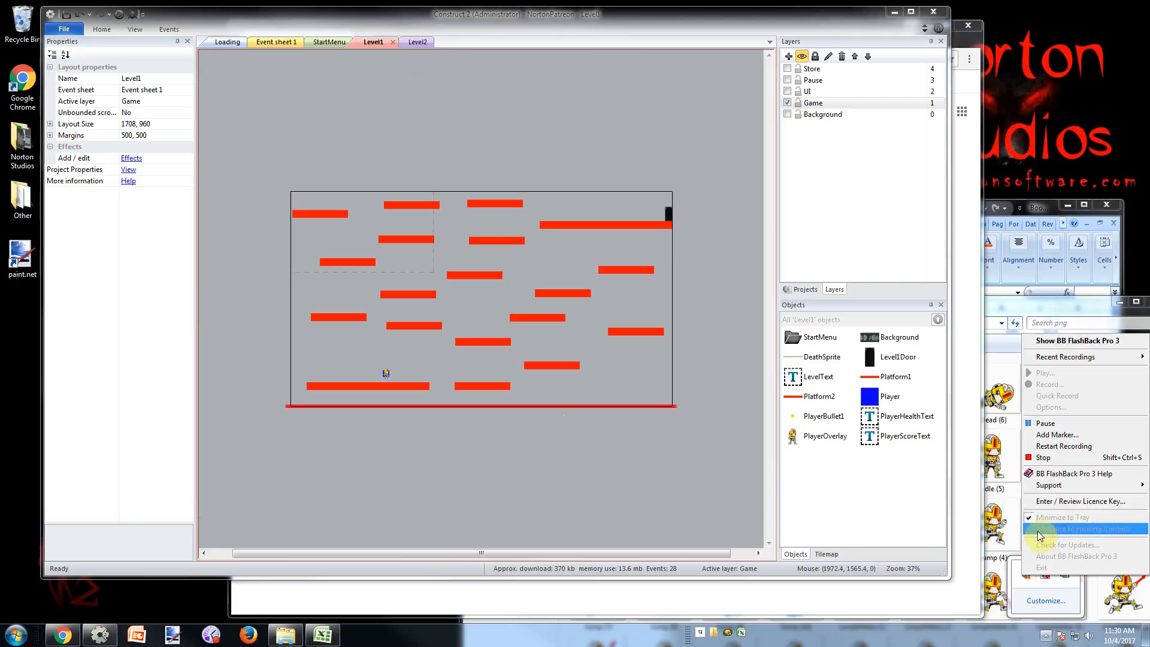
click(1047, 425)
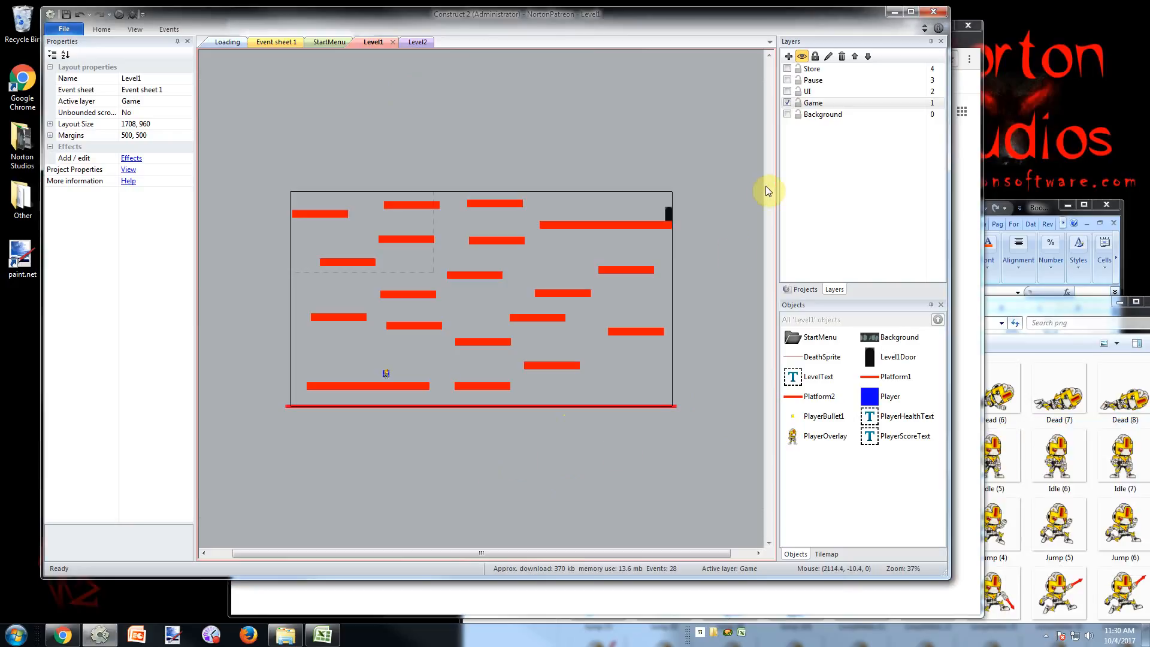
Insert a new Sprite object on Level1's Game layer, placing it just below the layout area
click(814, 105)
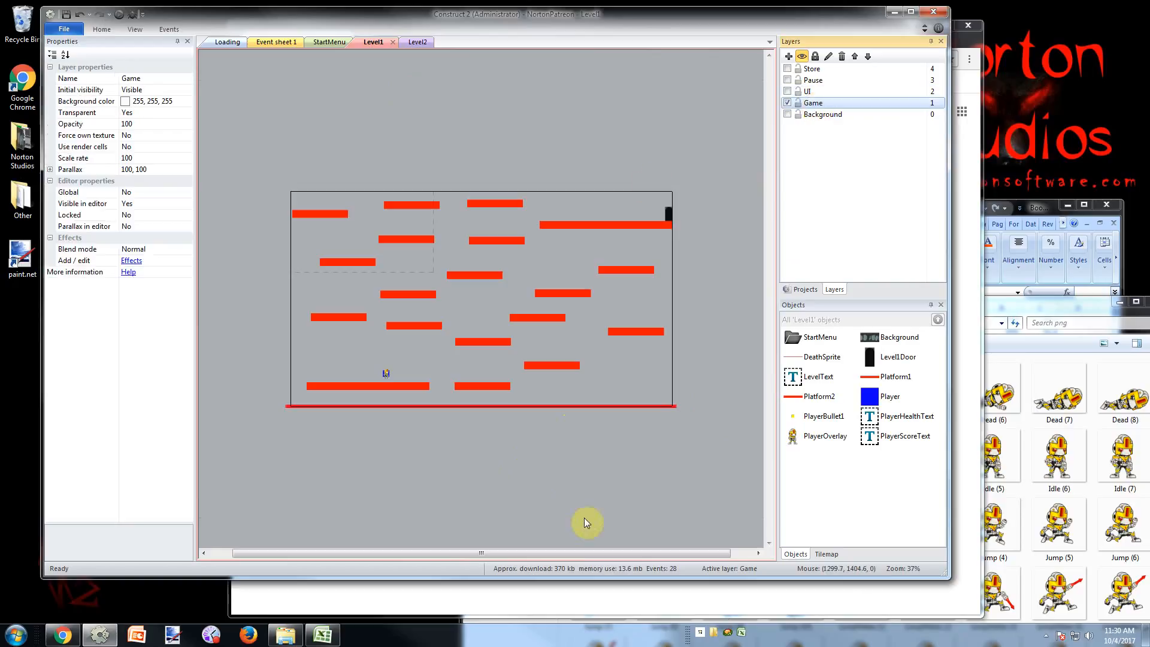
double_click(577, 431)
double_click(627, 371)
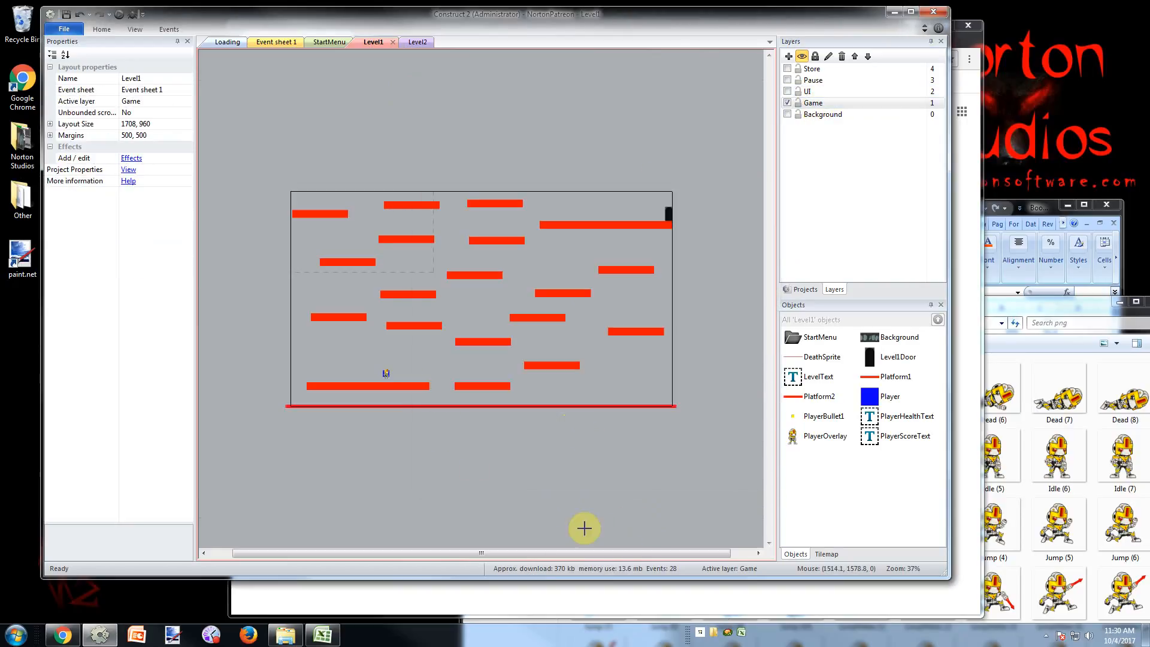
click(435, 421)
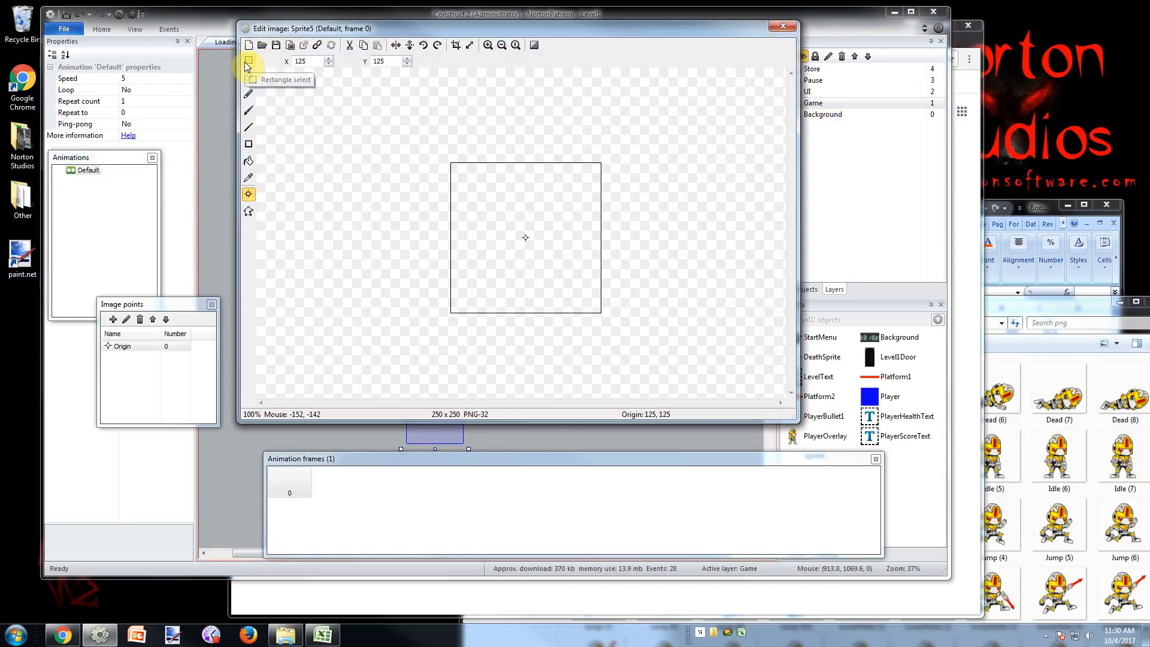
Fill the new sprite's image with bright green (RGB 1, 253, 29)
click(248, 160)
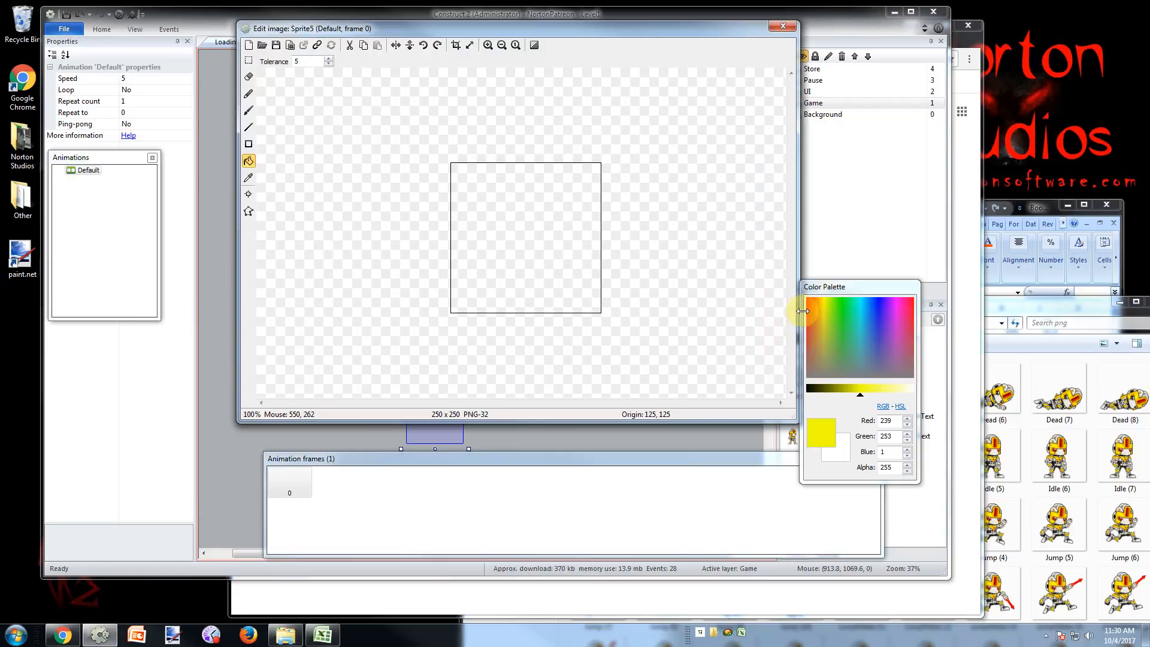
click(844, 305)
click(497, 242)
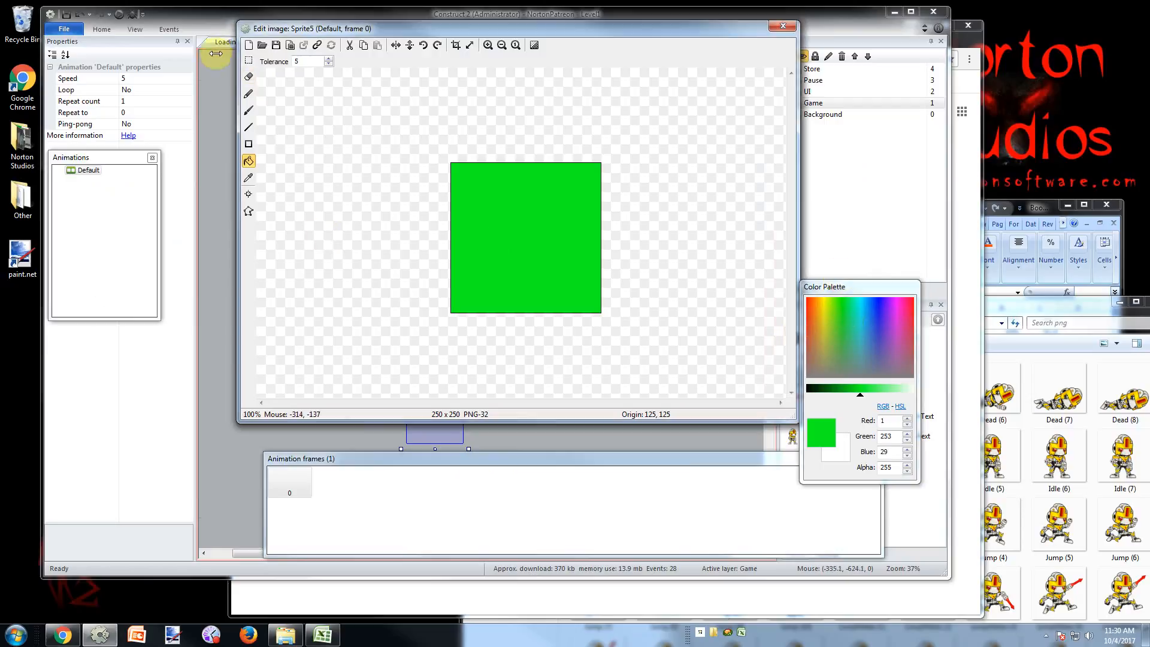
Resize the green sprite's image canvas to 30 x 30 pixels with Stretch, and check its origin point
click(248, 60)
drag(410, 144, 419, 148)
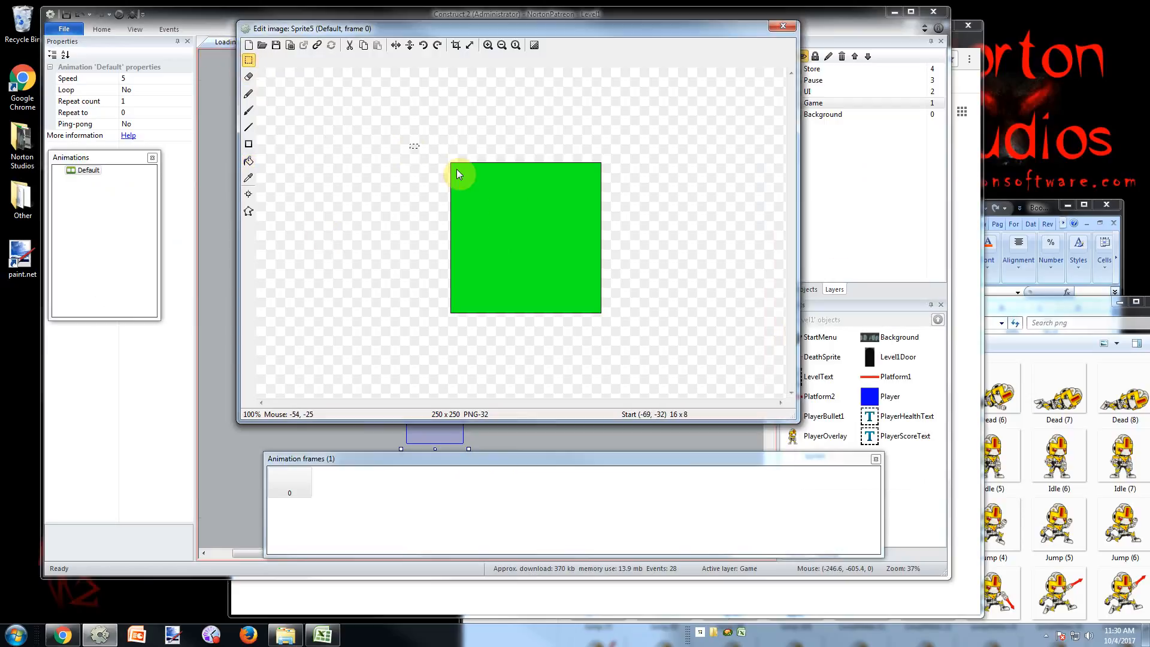
click(470, 45)
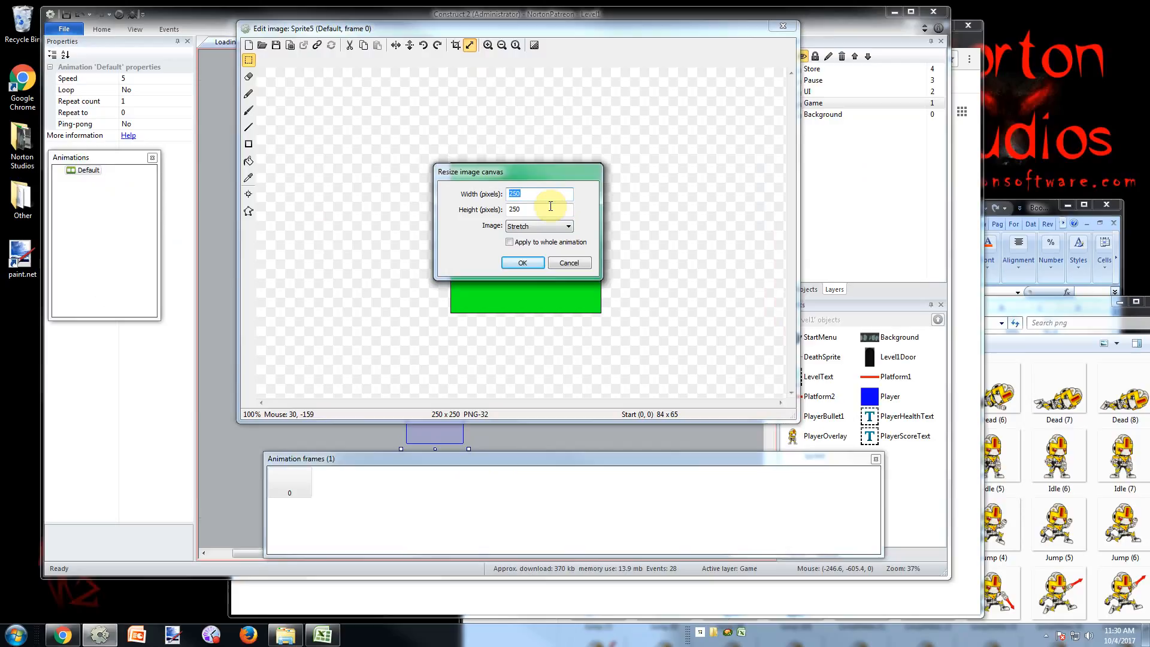
text(30)
key(Tab)
text(30)
key(Return)
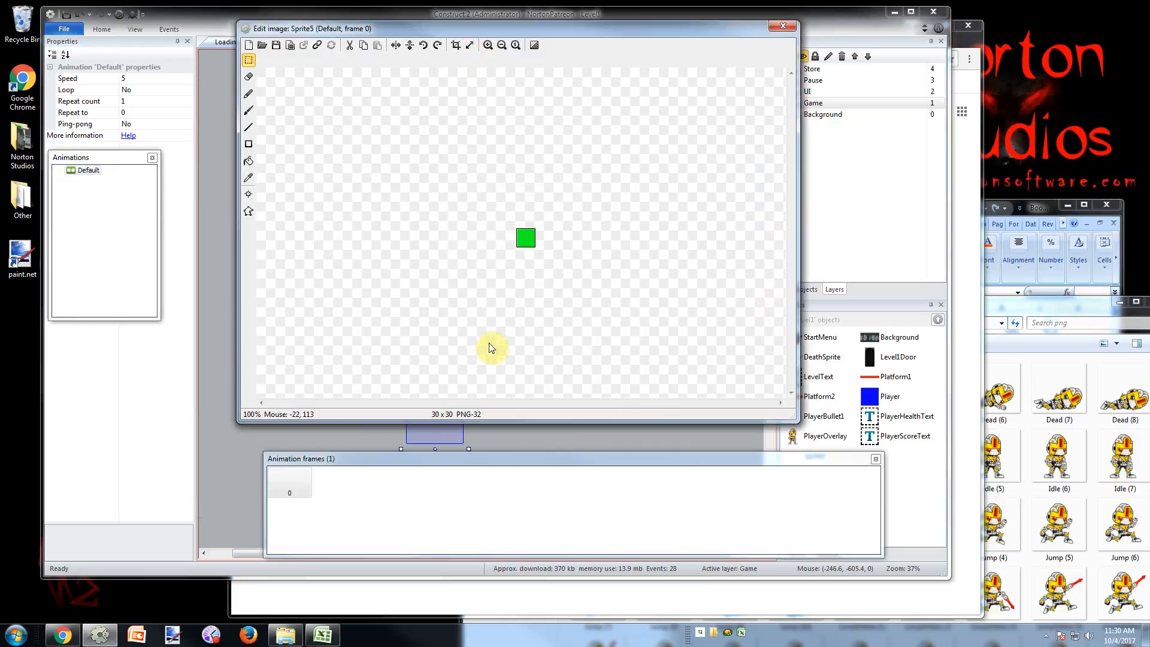
click(248, 193)
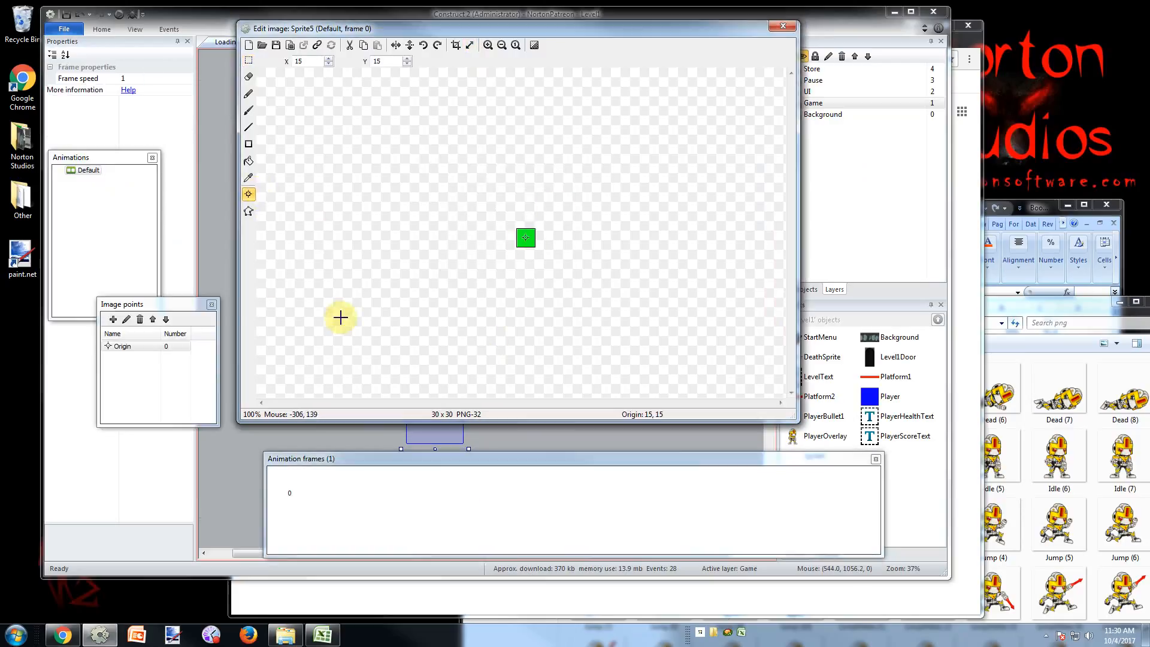